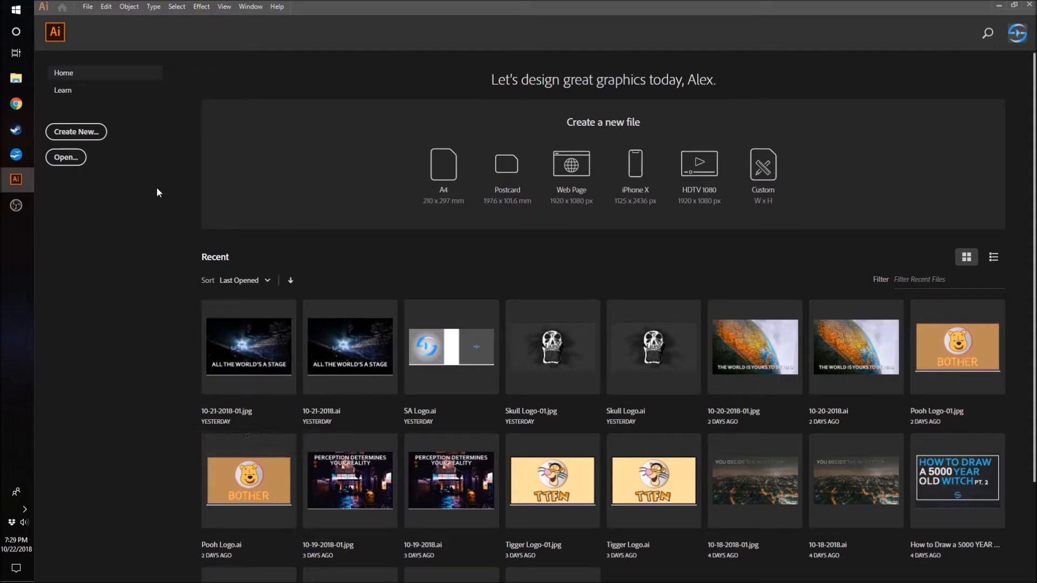
- Create a new landscape document of 1280 x 720 pt with one artboard
click(75, 132)
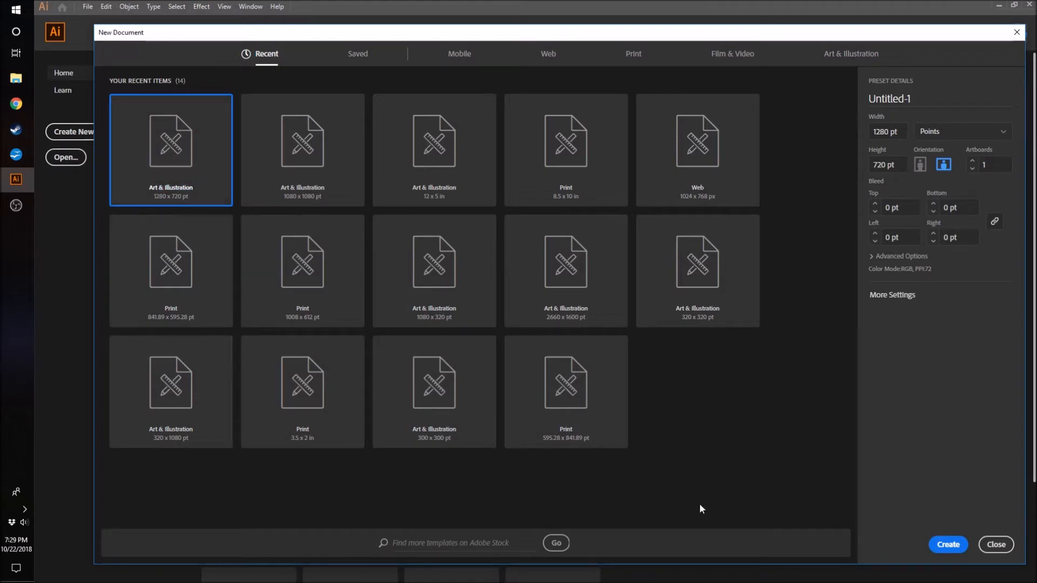
click(948, 545)
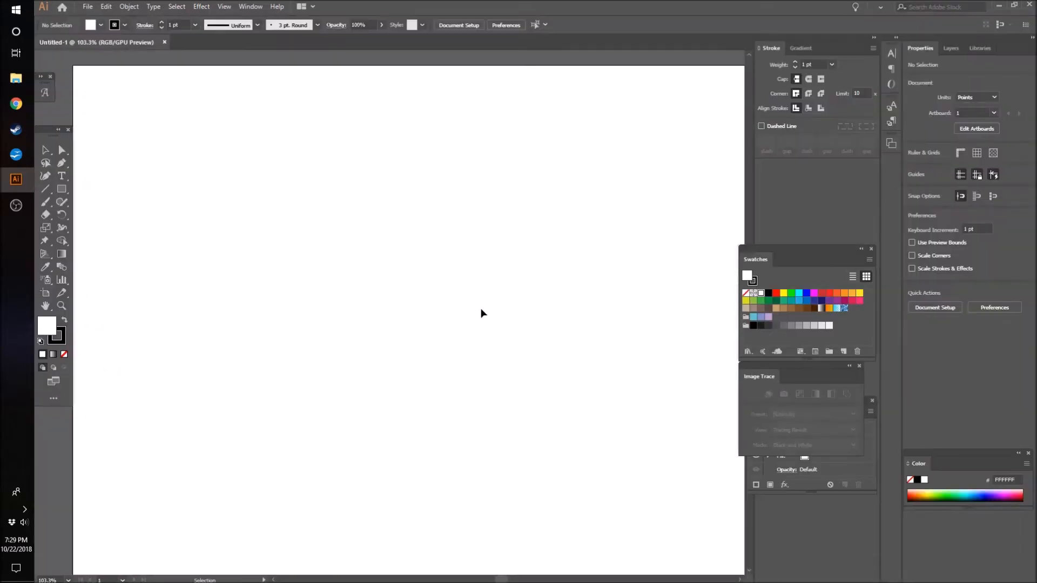
key(z)
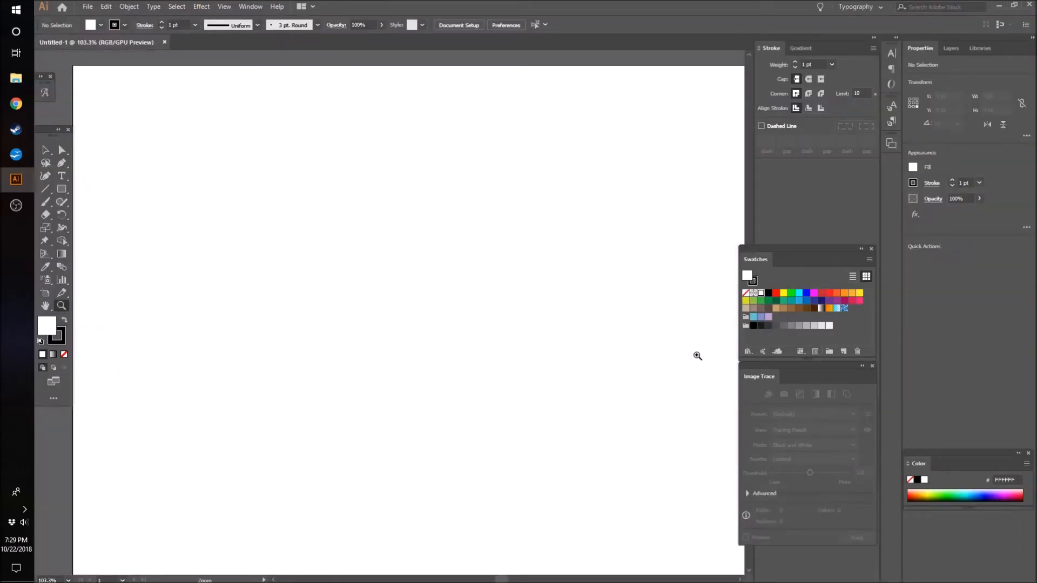
drag(728, 293, 610, 333)
drag(488, 579, 508, 579)
key(v)
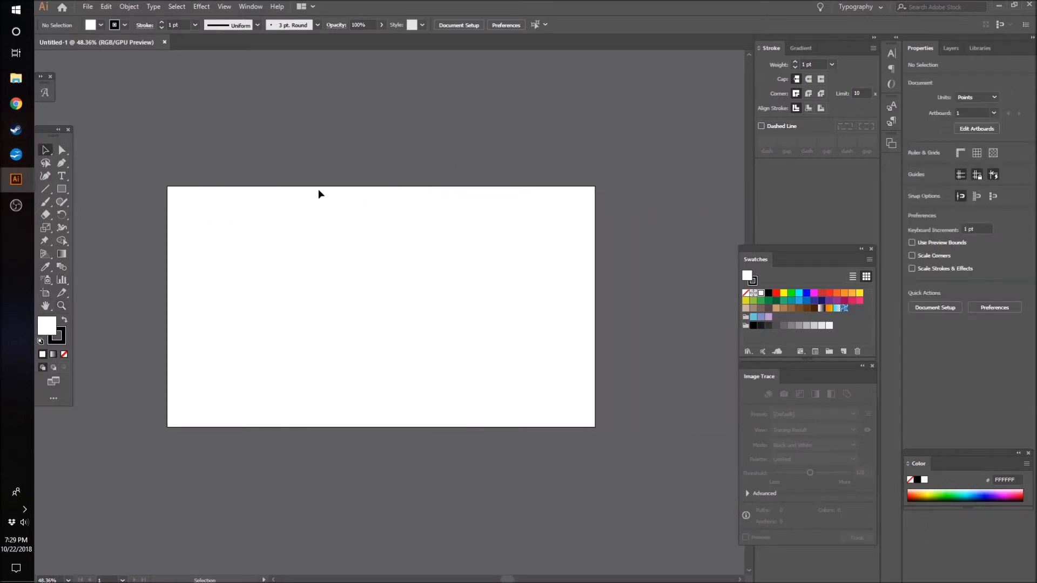
- Start placing an image and open the Creative Cloud Files folder as its source
click(86, 7)
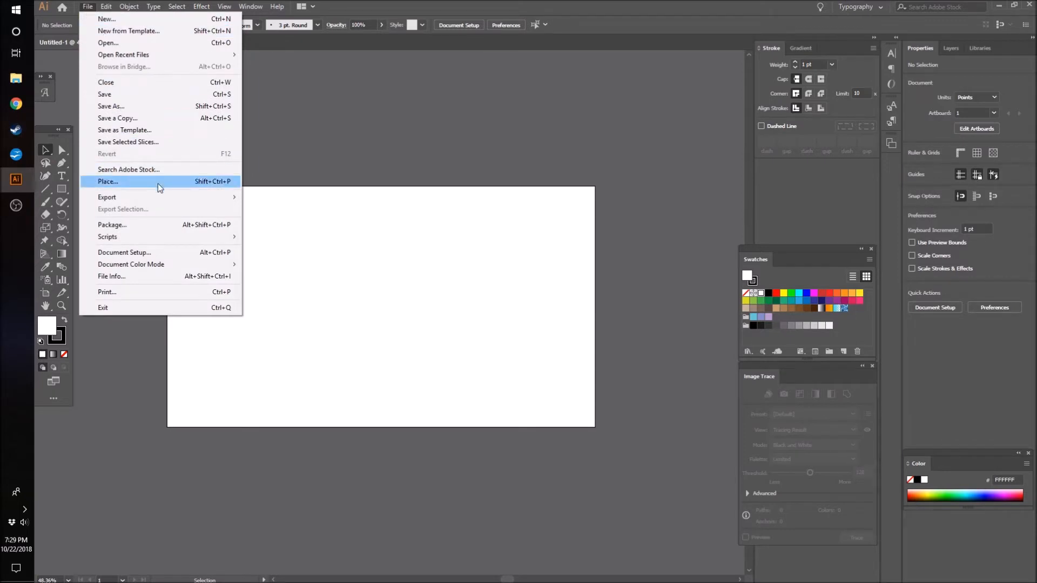
click(214, 183)
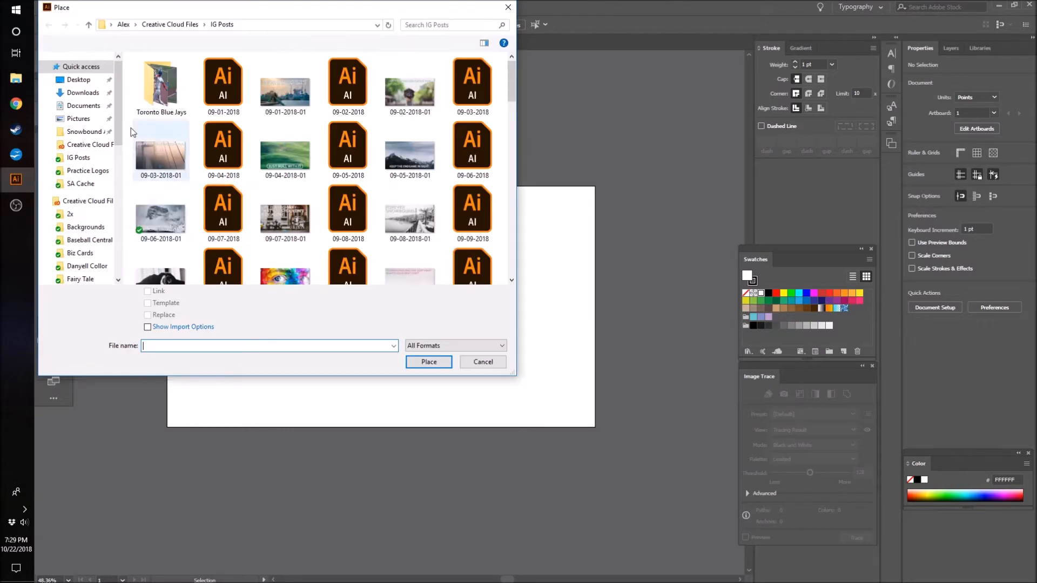
click(86, 200)
- Look through the photos in the Creative Cloud Files folder for a suitable background image
scroll(274, 197, down, 3)
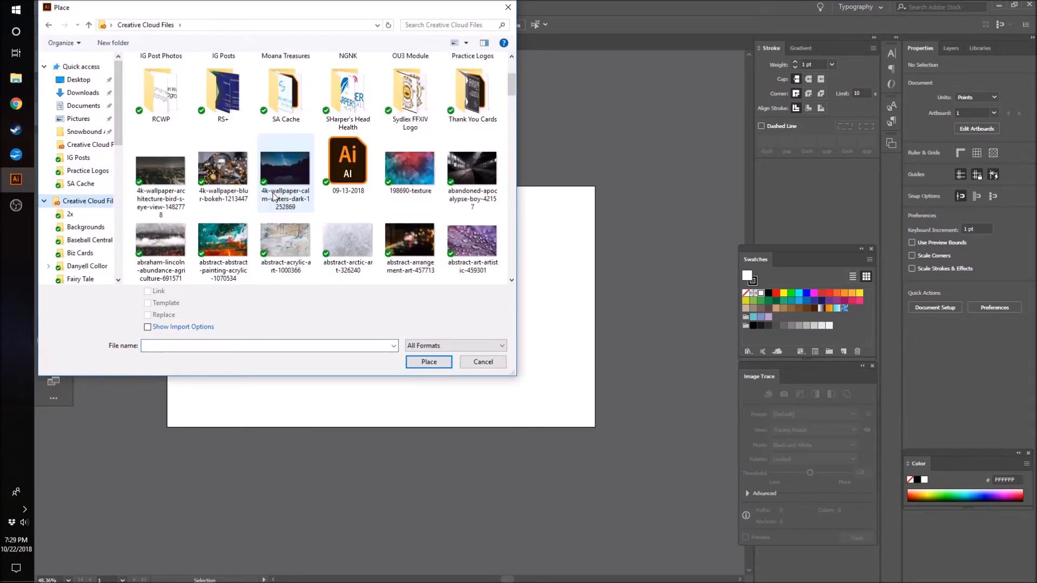
scroll(324, 216, down, 10)
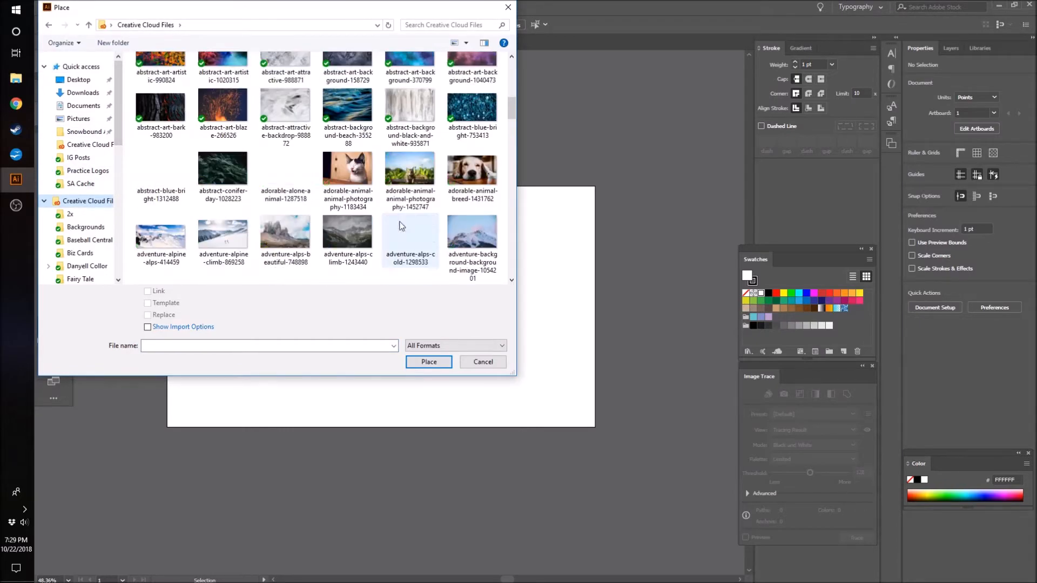
scroll(405, 227, down, 5)
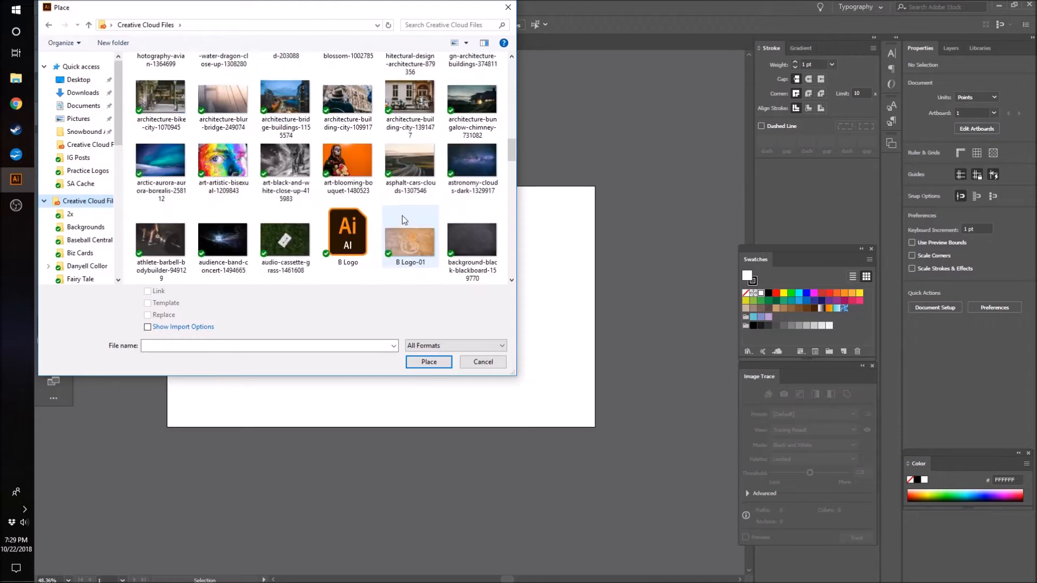
scroll(372, 195, up, 2)
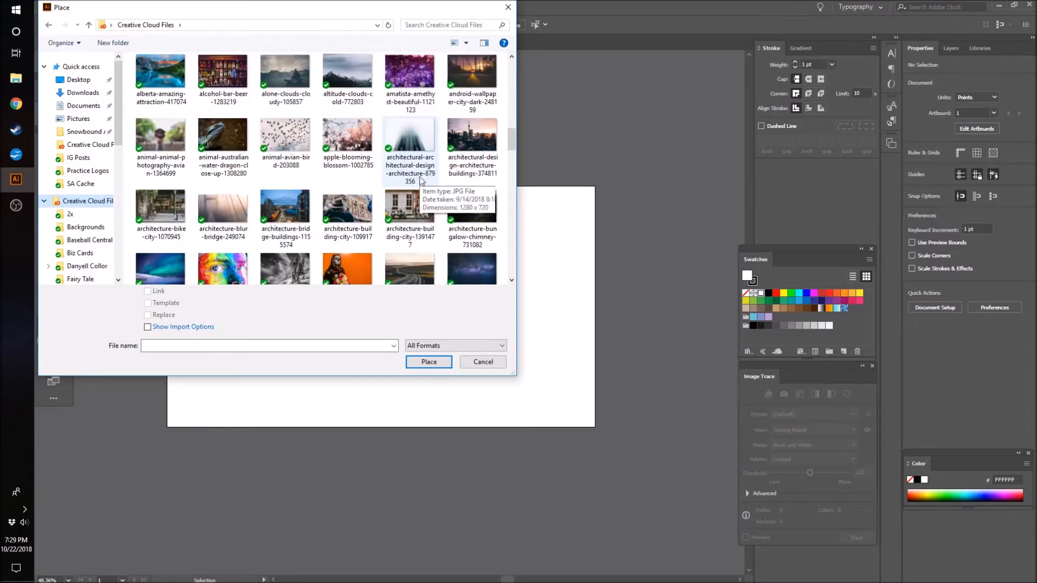
scroll(426, 205, up, 3)
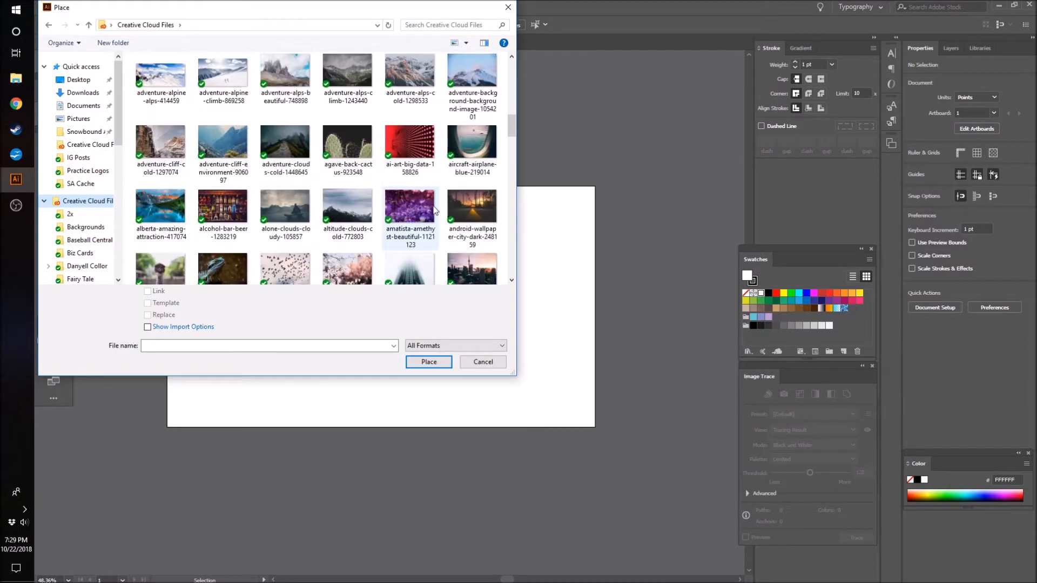
scroll(434, 211, up, 2)
scroll(433, 210, up, 2)
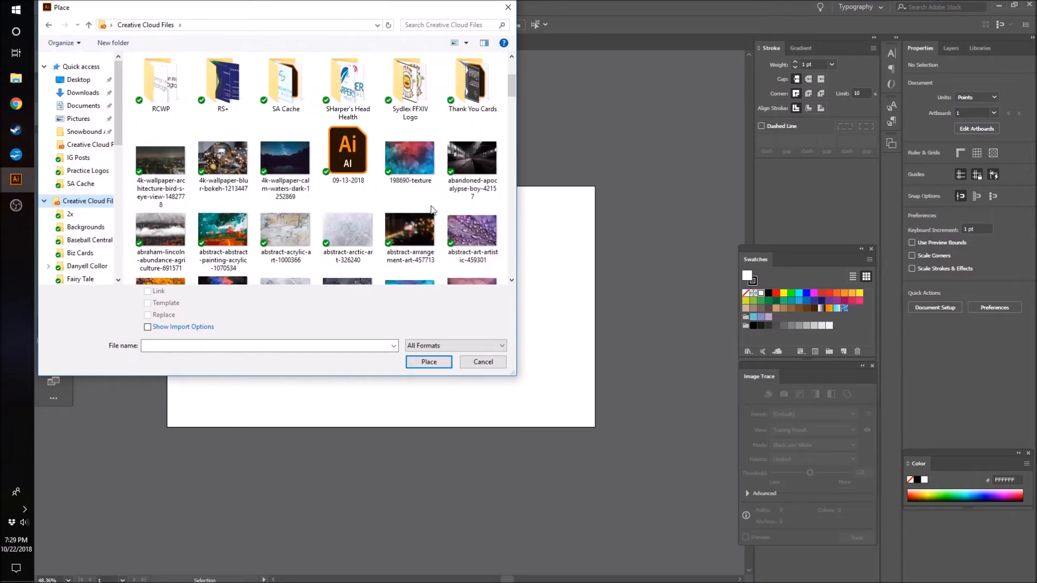
scroll(432, 214, down, 4)
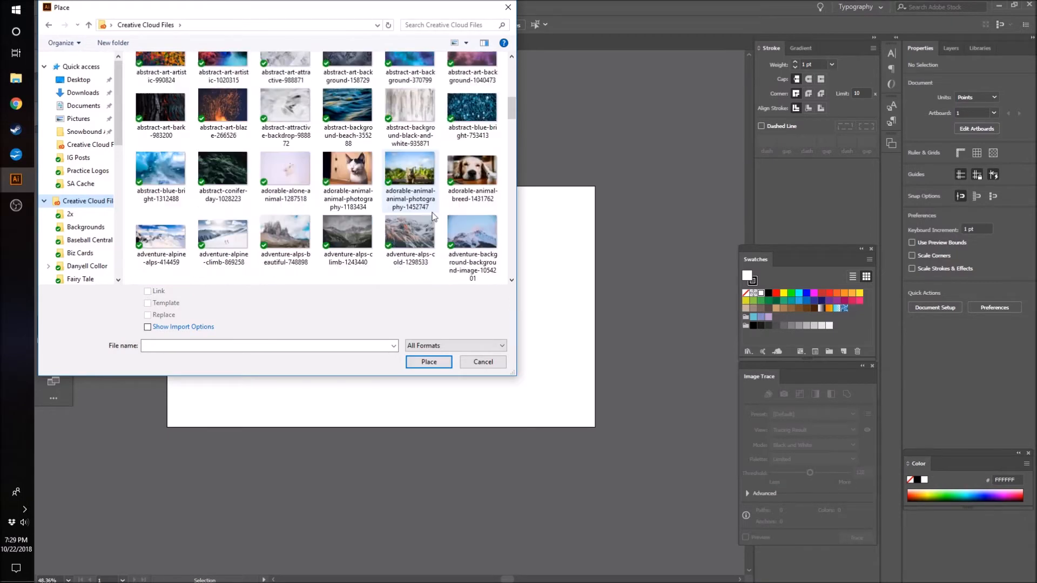
scroll(439, 223, down, 2)
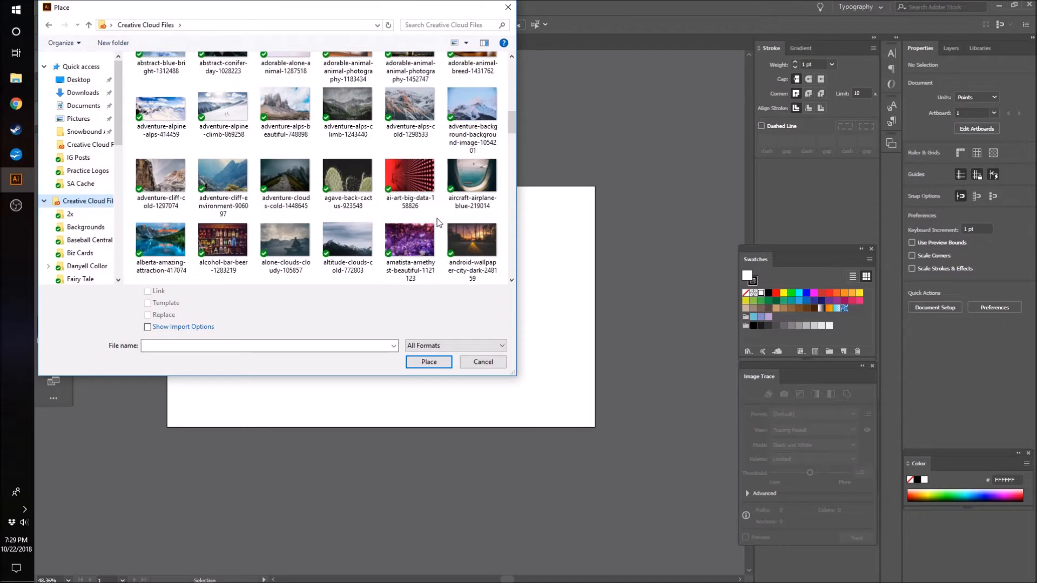
scroll(436, 218, down, 4)
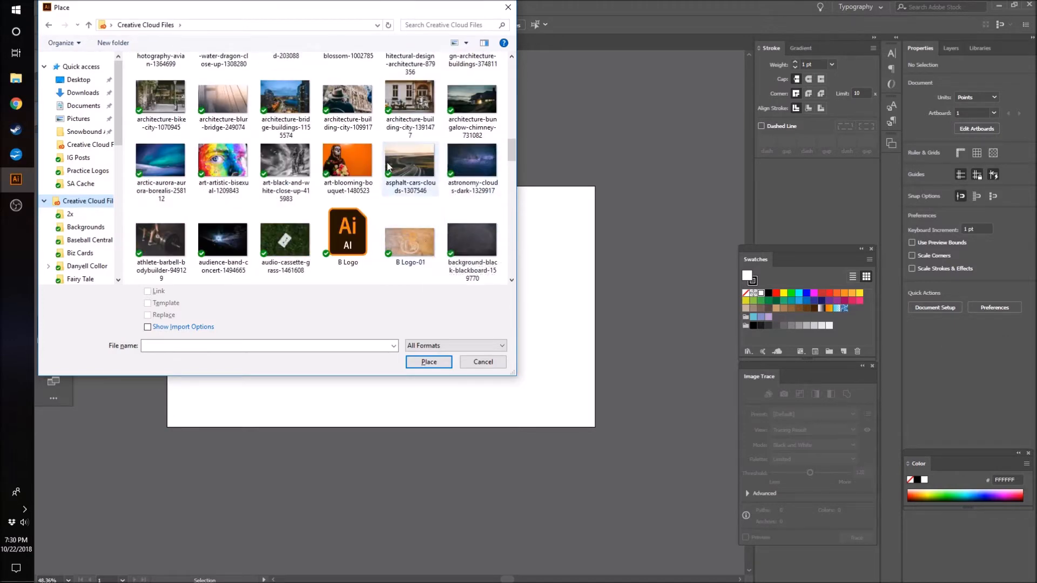
scroll(387, 167, up, 2)
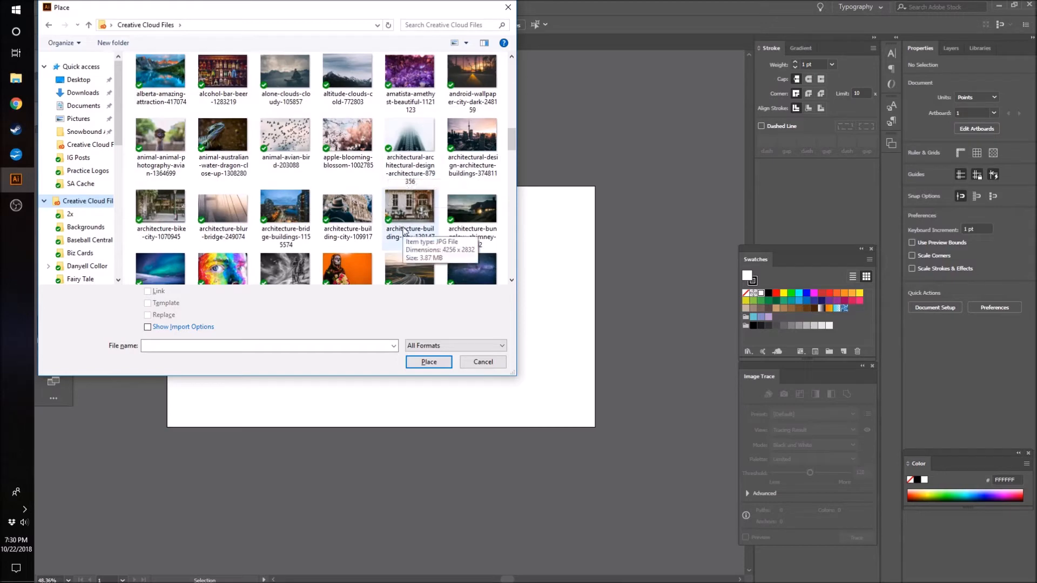
scroll(405, 231, up, 4)
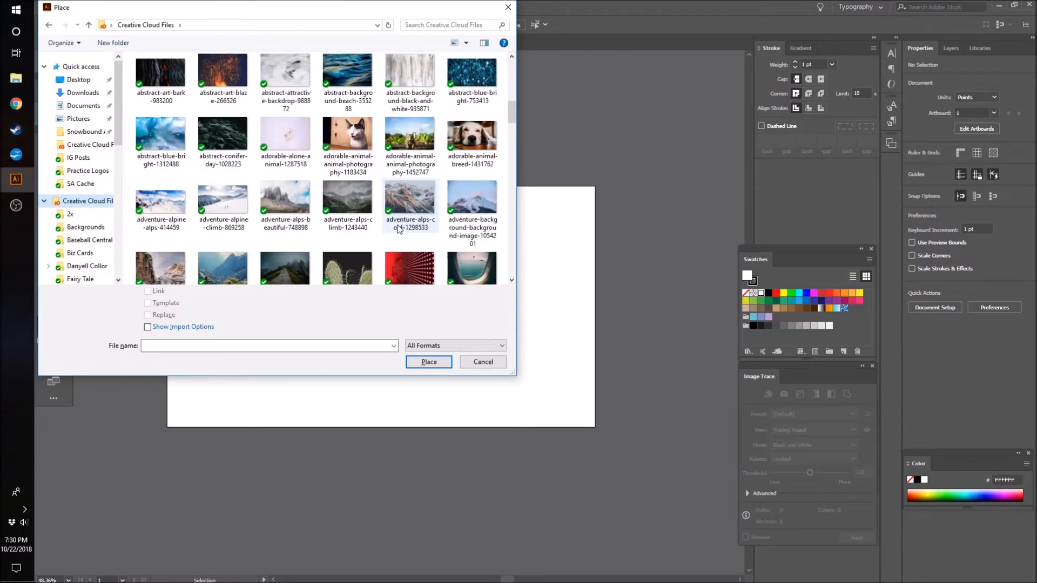
scroll(403, 227, up, 2)
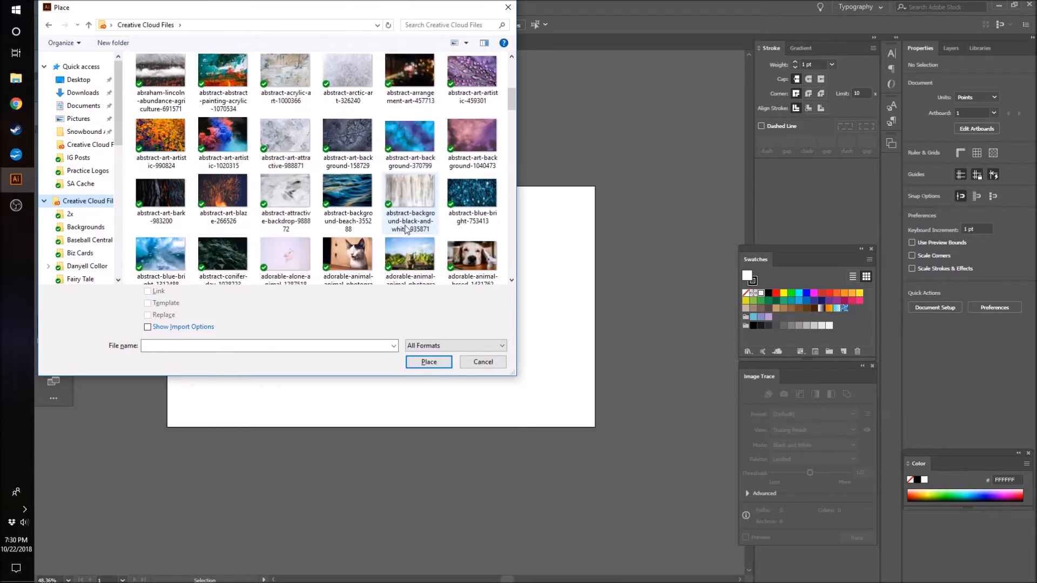
- Place abandoned-apocalypse-boy-42157 as a linked image about 1281 pt wide over the artboard and center it horizontally
click(222, 131)
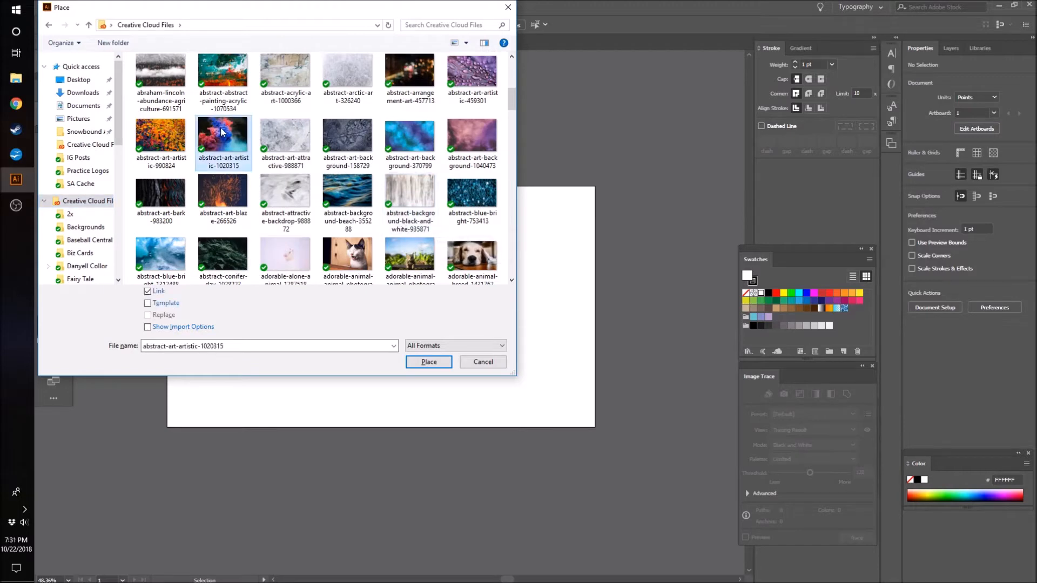
key(a)
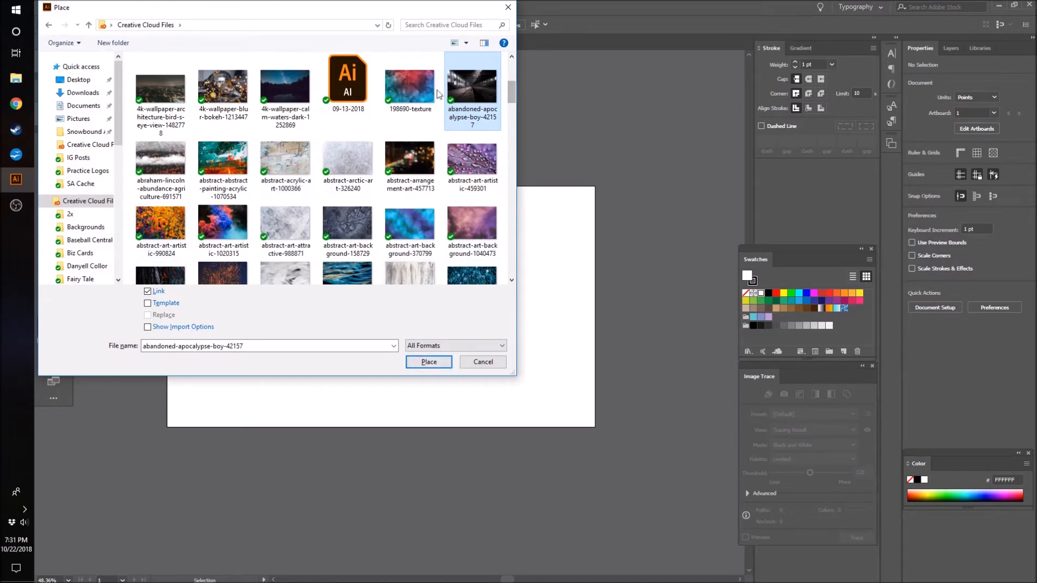
click(430, 363)
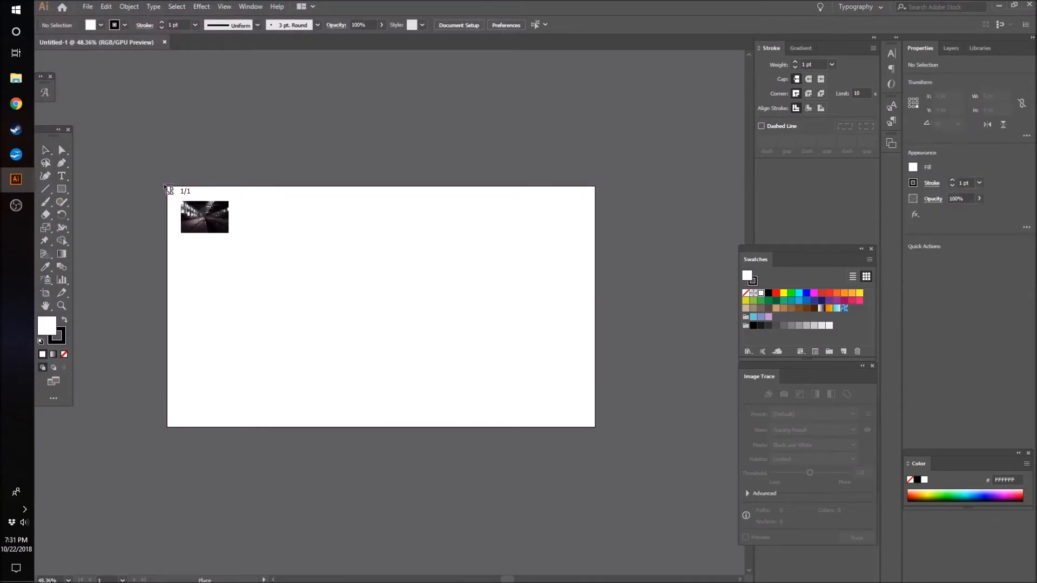
drag(164, 186, 600, 471)
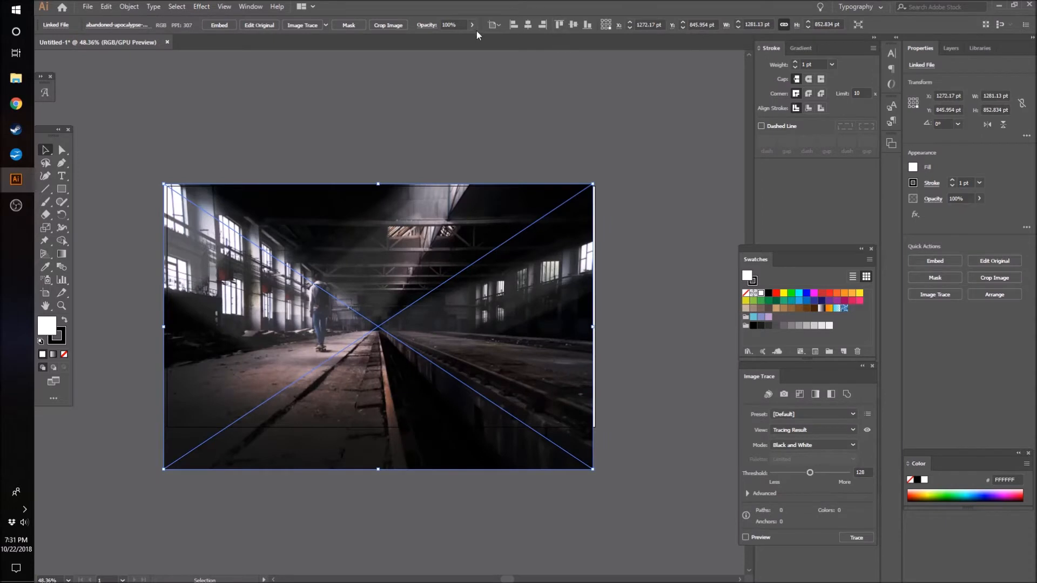
click(543, 25)
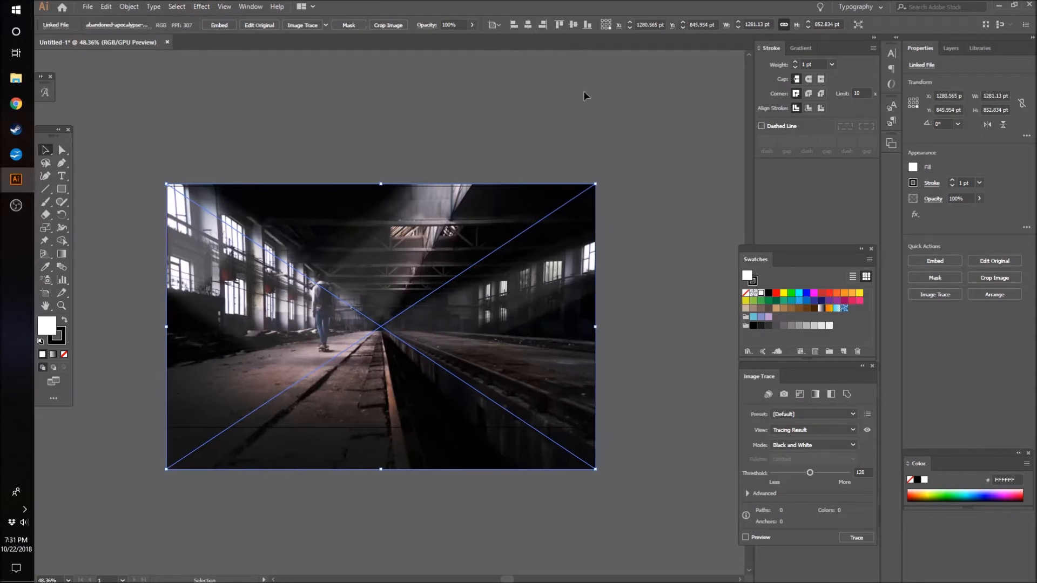
click(300, 133)
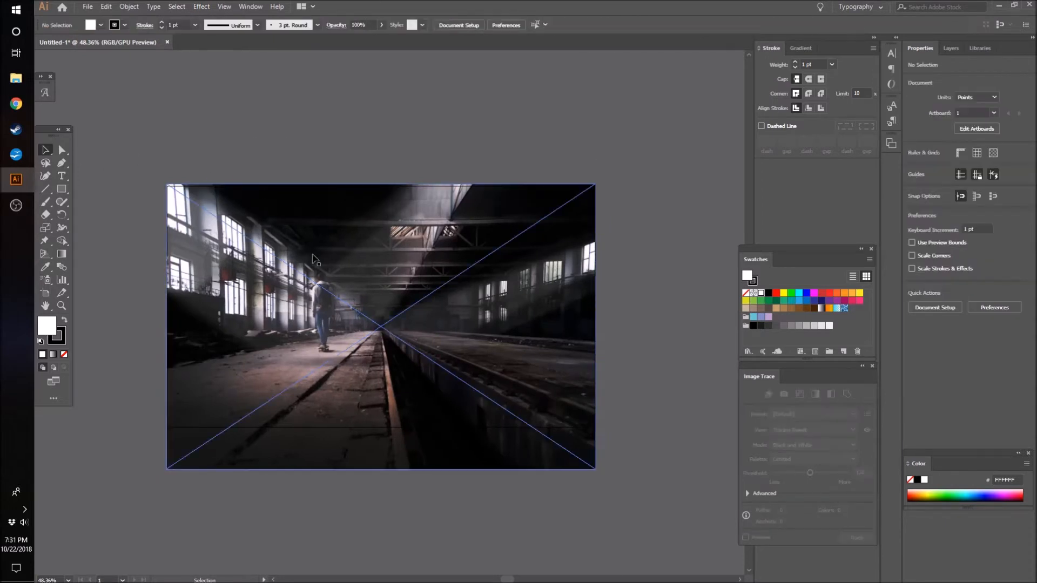
click(532, 346)
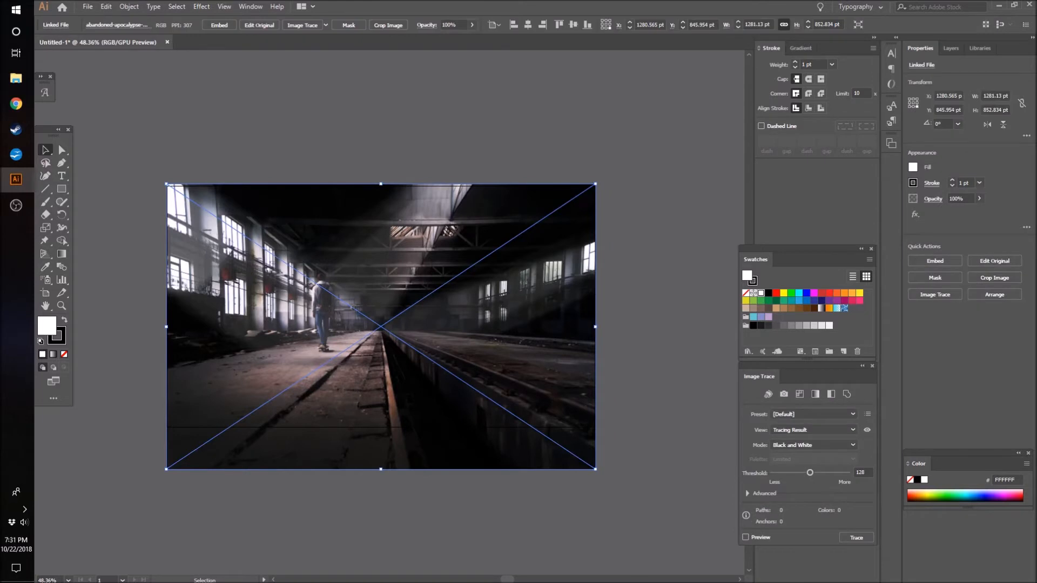
click(336, 132)
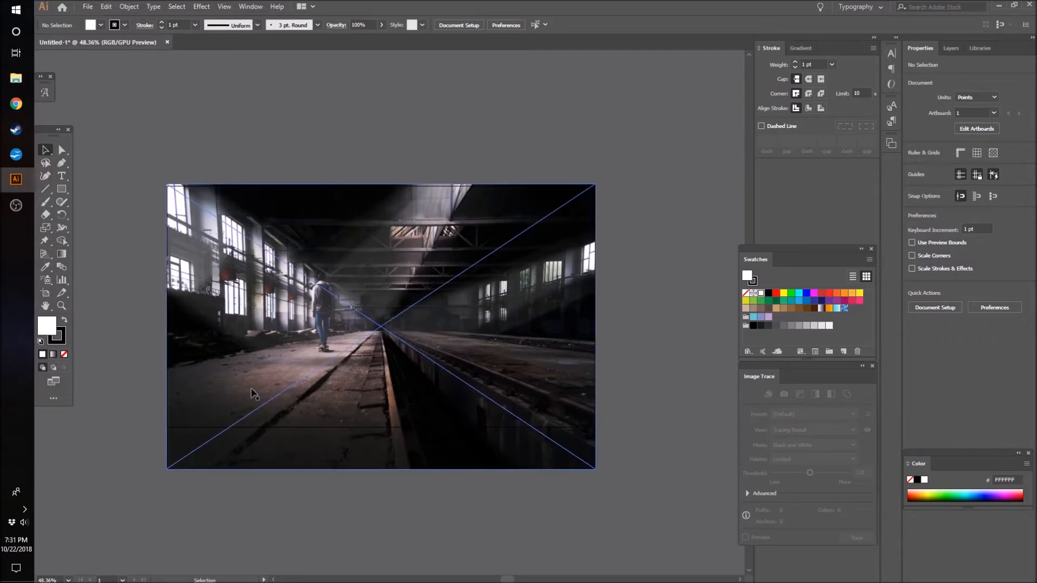
- Embed the linked warehouse photo in the document
key(z)
drag(255, 339, 673, 352)
drag(269, 358, 358, 282)
click(45, 150)
click(423, 243)
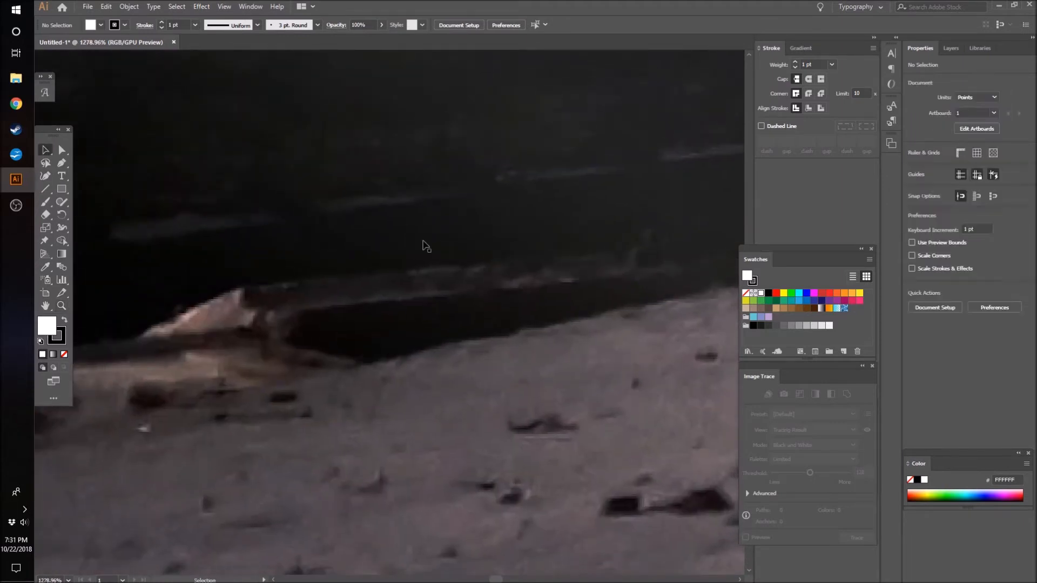
click(935, 261)
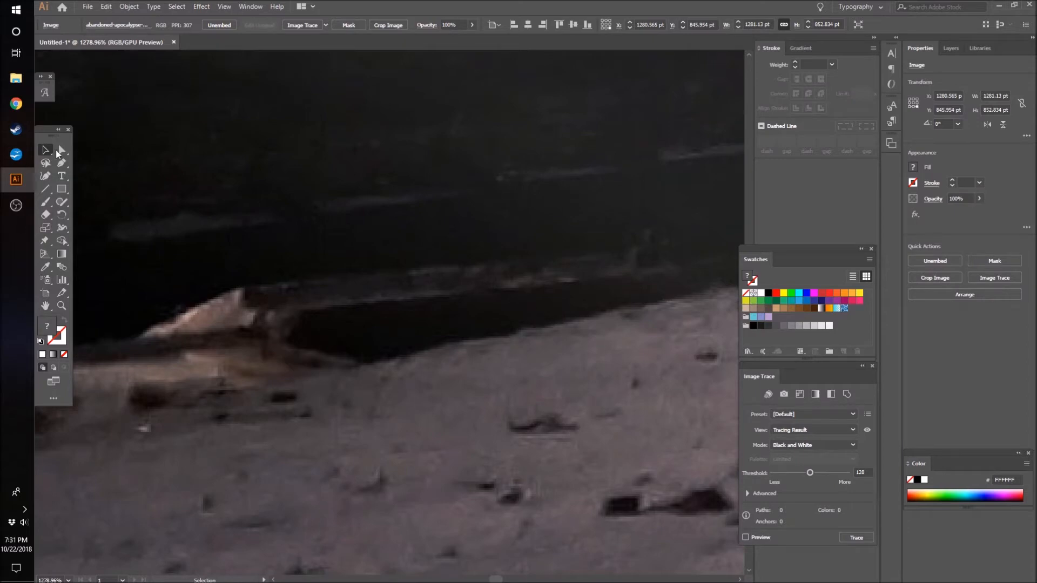
- Examine the whole embedded photo on the artboard, both selected and deselected
key(z)
drag(471, 327, 396, 397)
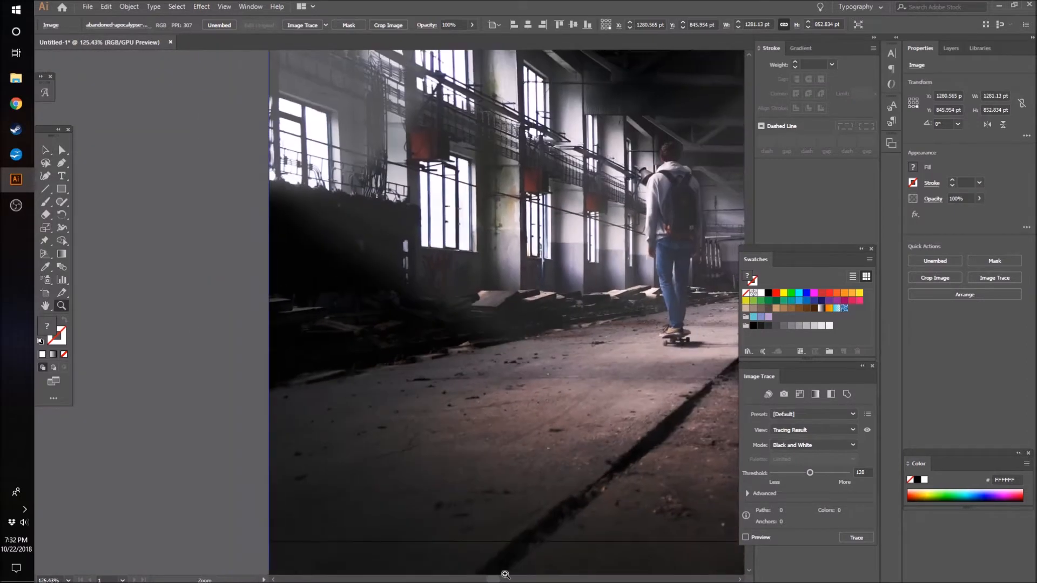
drag(492, 579, 510, 579)
drag(502, 278, 384, 318)
click(43, 148)
click(82, 89)
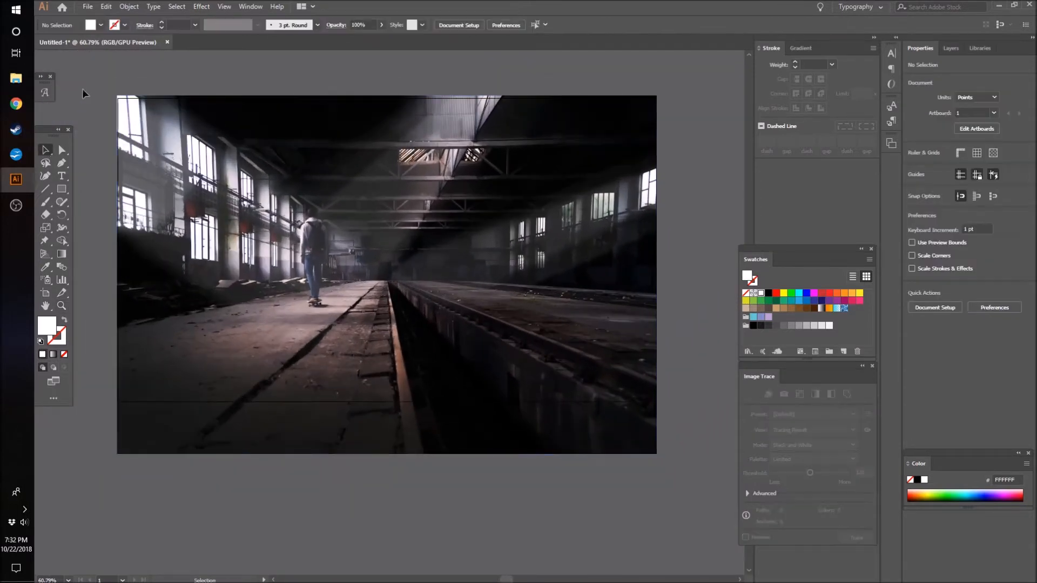
click(547, 399)
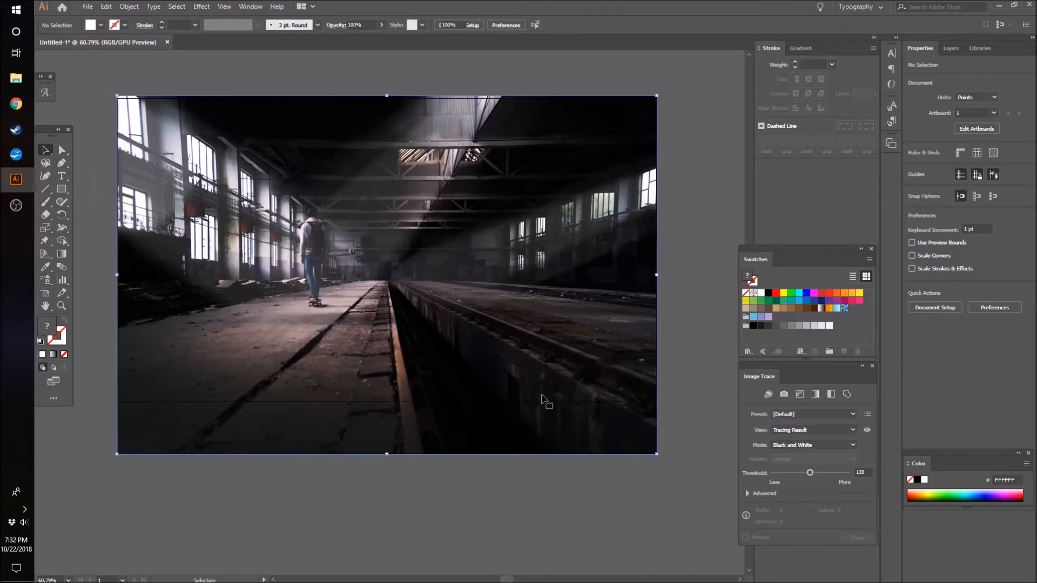
click(499, 513)
click(427, 367)
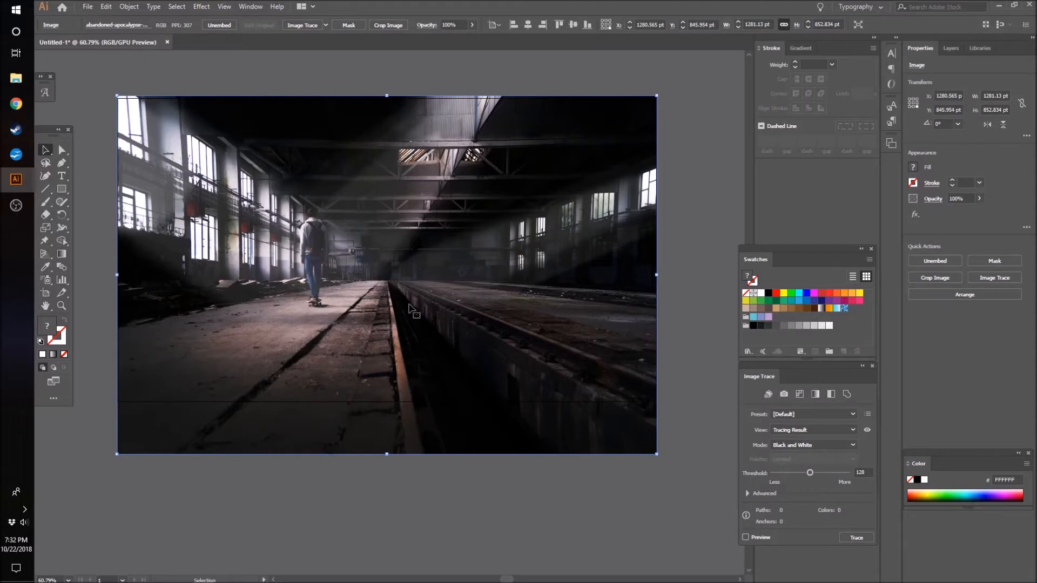
click(404, 495)
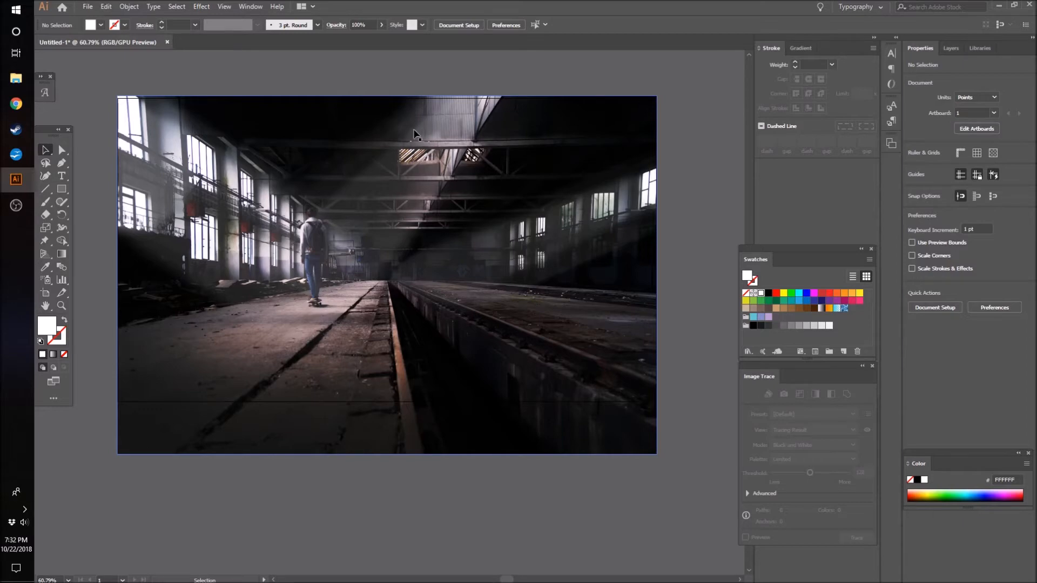
- Try moving the photo slightly down to meet the artboard's upper edge, and undo the move
drag(432, 189, 432, 191)
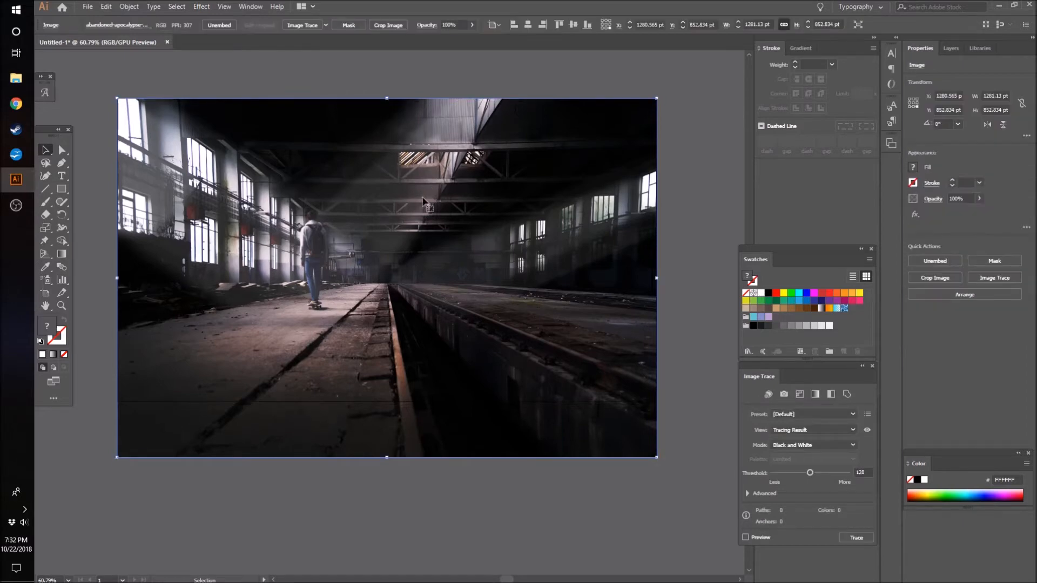
key(ctrl+z)
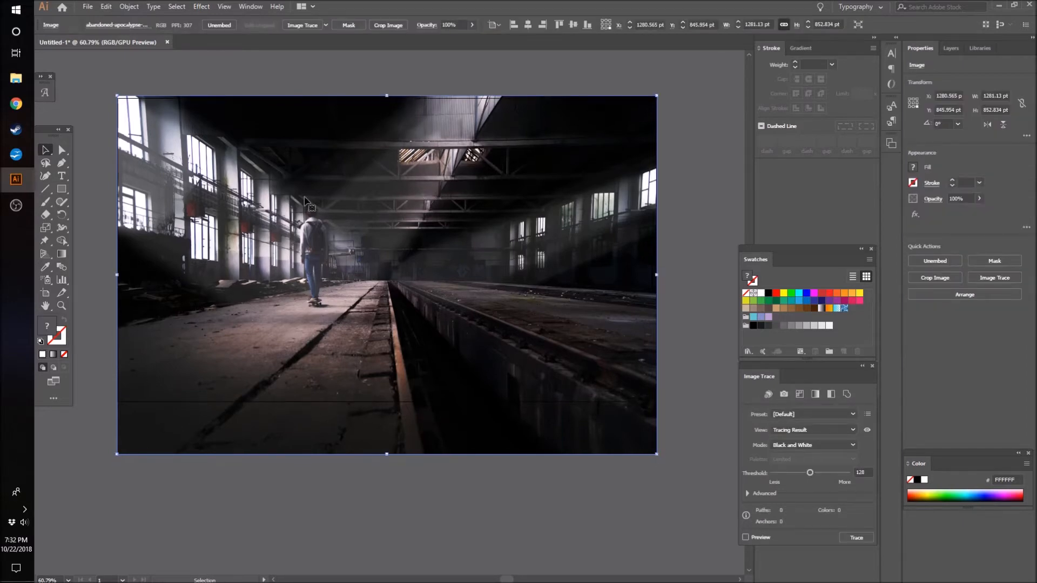
- Lock the embedded warehouse photo so it stays fixed as the background
key(ctrl+2)
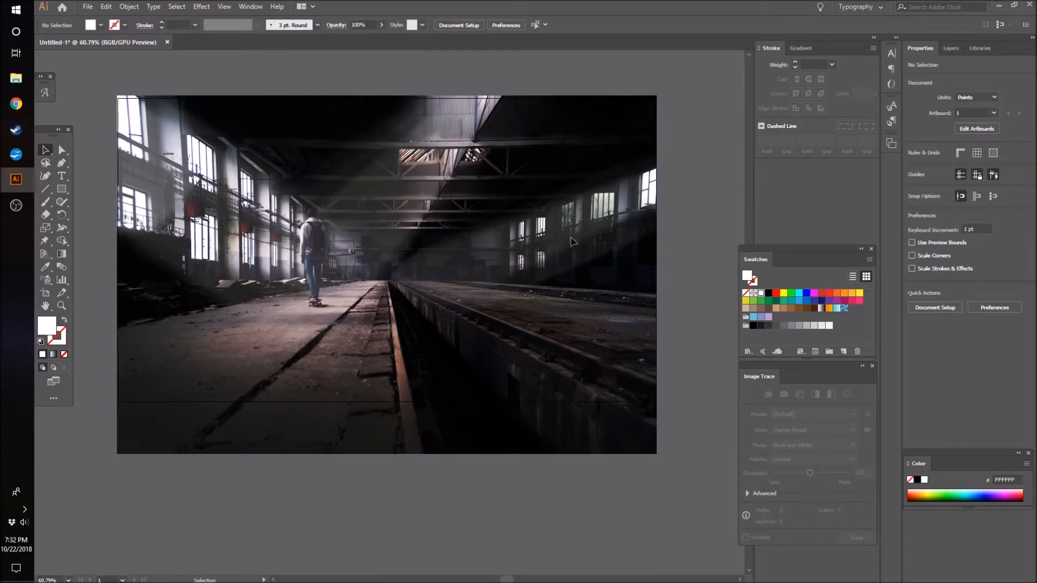
scroll(202, 243, up, 1)
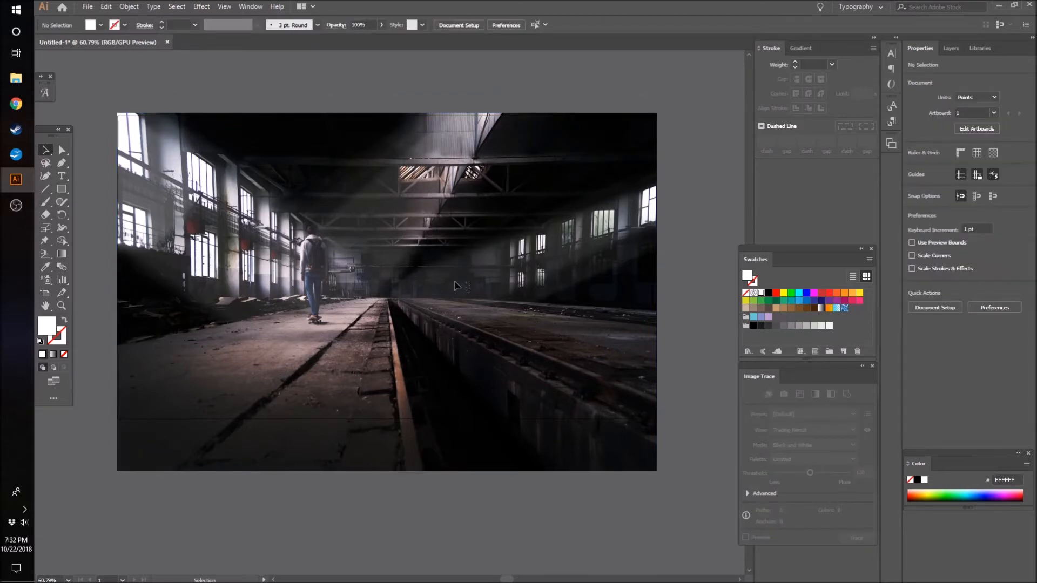
scroll(492, 193, up, 5)
scroll(388, 337, down, 5)
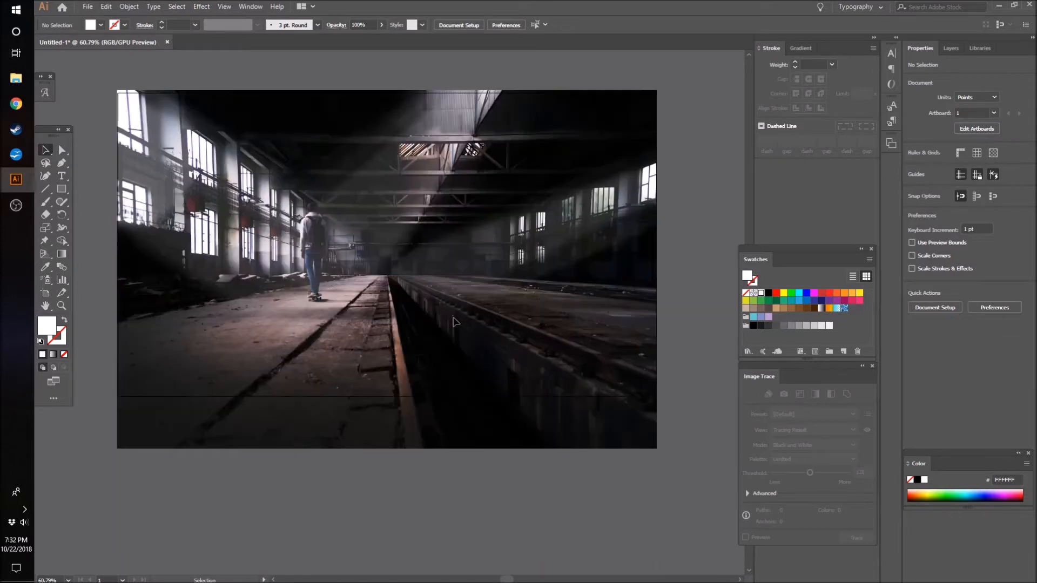
scroll(335, 329, up, 1)
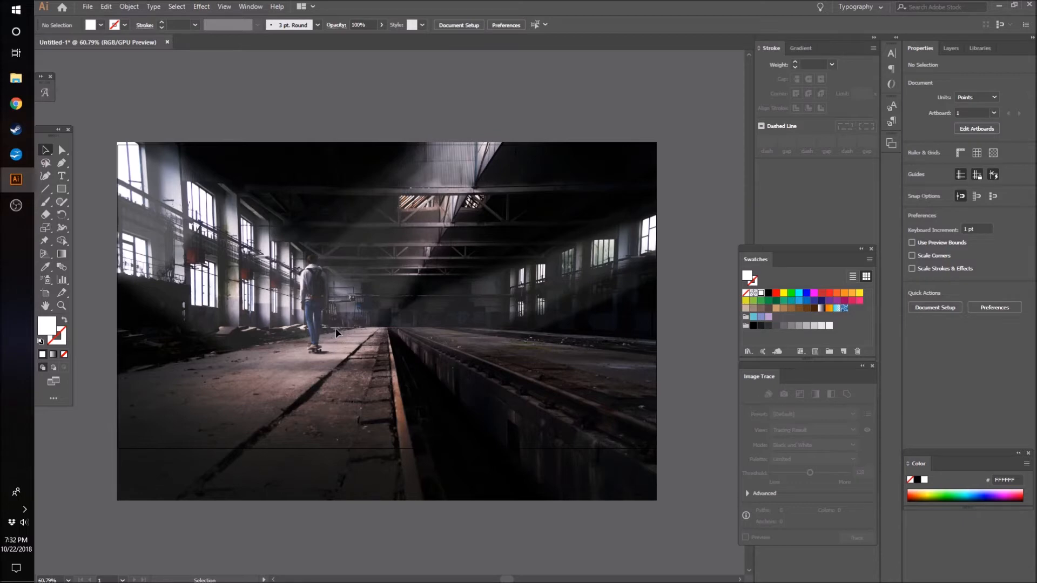
scroll(326, 419, down, 1)
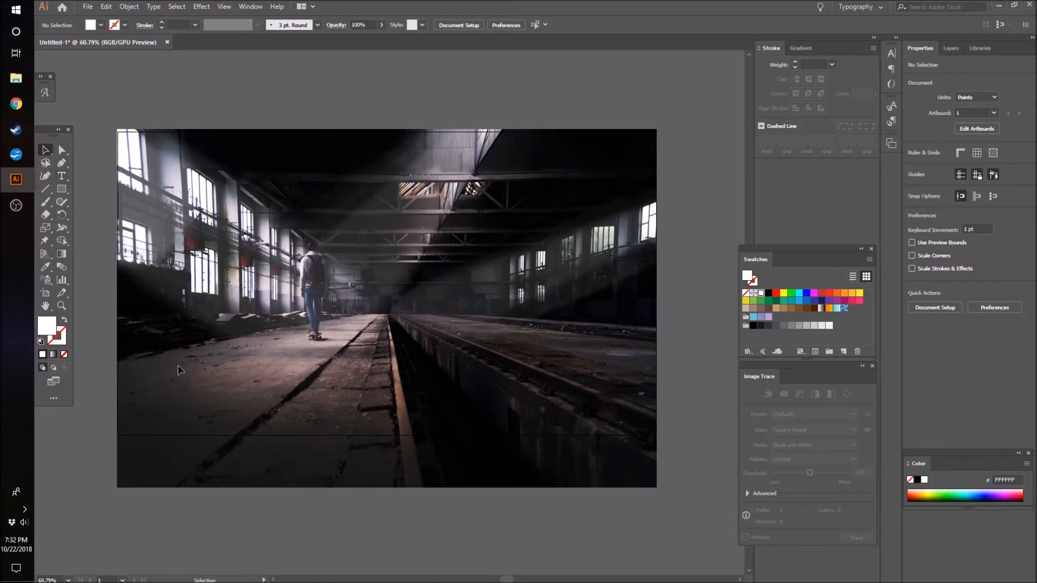
- Add the text TAKE THE ROAD UNSEEN over the lower part of the photo and enlarge it to about 882 pt wide
key(t)
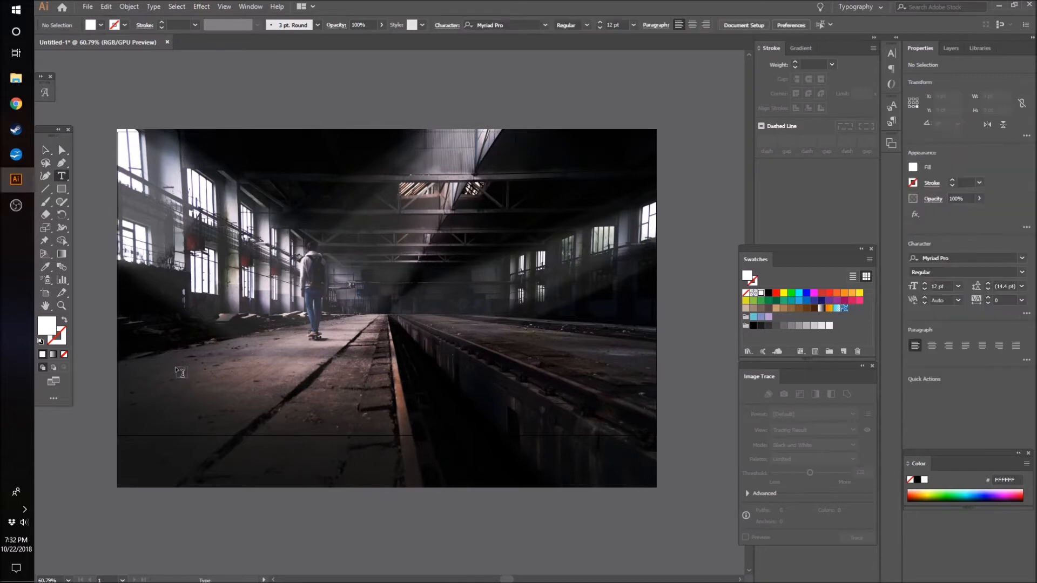
click(179, 408)
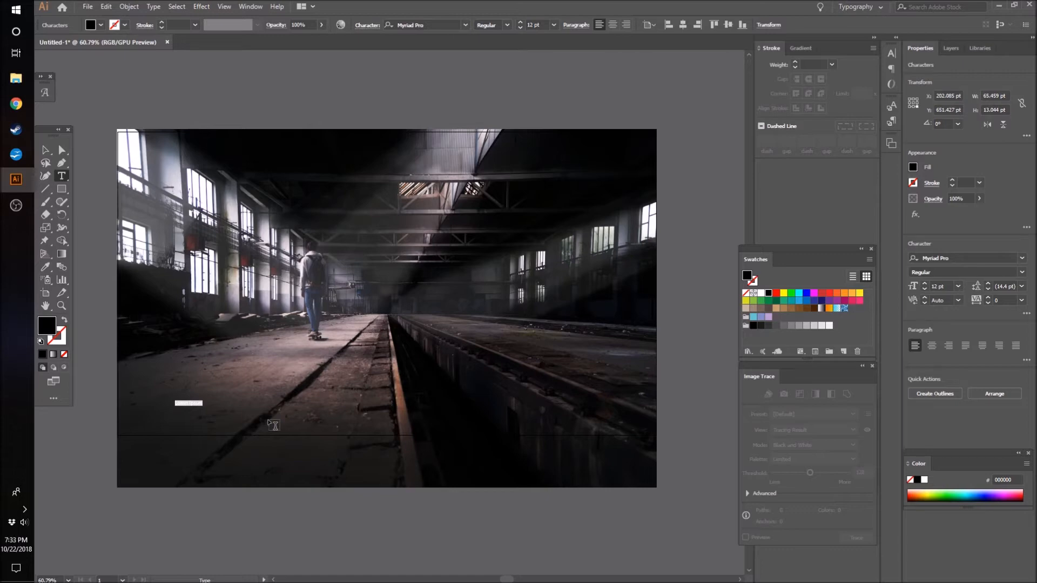
text(Th)
text(KE THE ROAD I)
key(BackSpace)
text(L)
text(NSEE)
click(45, 150)
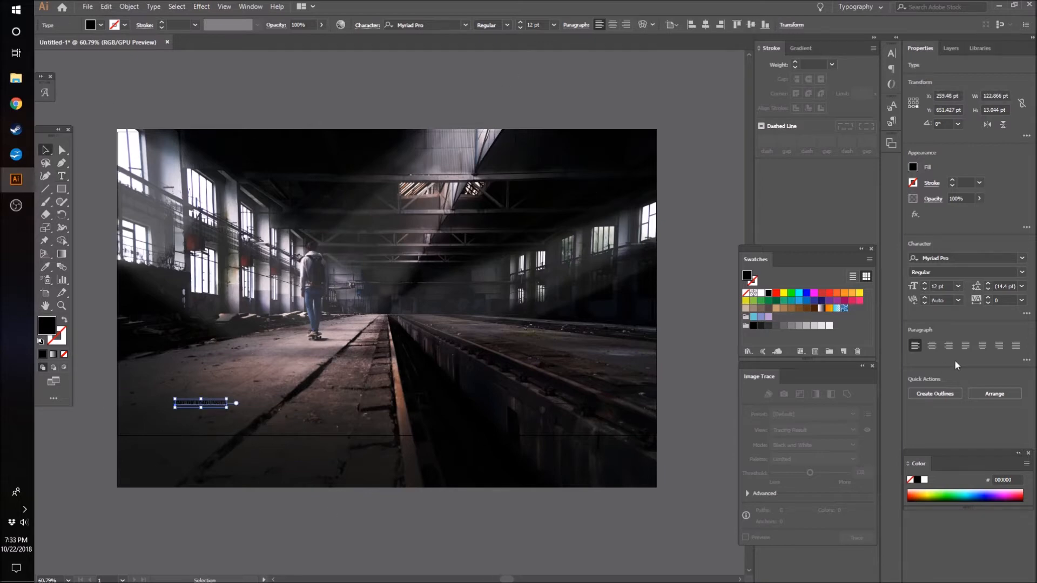
drag(227, 399, 551, 332)
drag(385, 376, 403, 408)
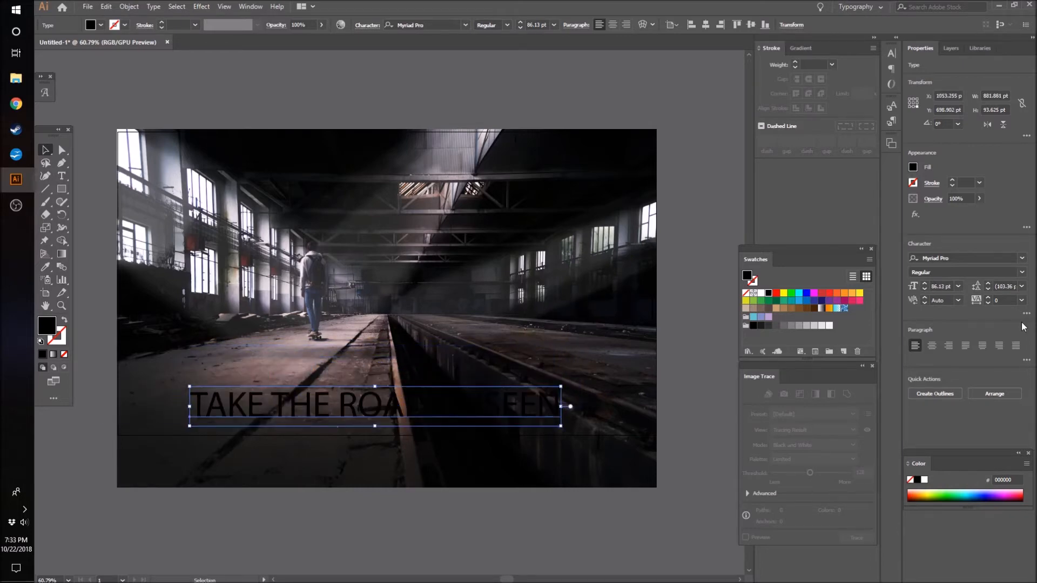
- Set the font of the TAKE THE ROAD UNSEEN text to Corbel and its style to Bold
click(1021, 258)
click(325, 409)
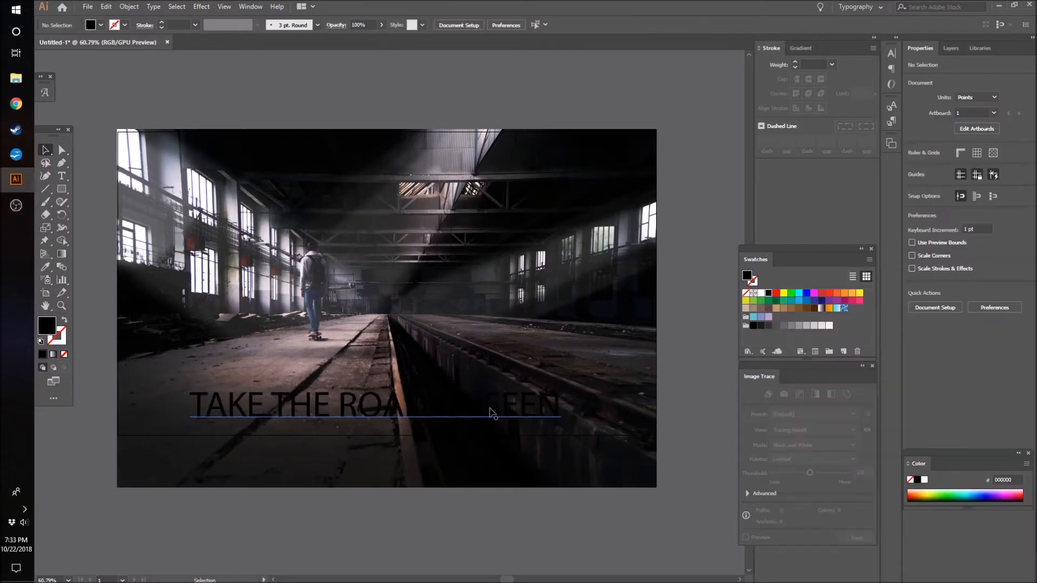
click(493, 415)
click(1021, 258)
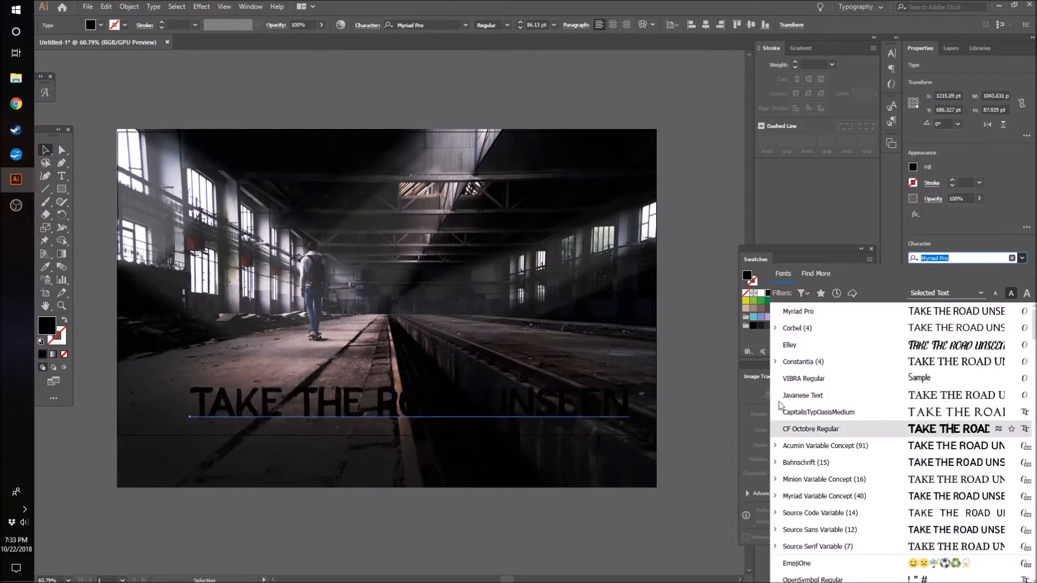
click(804, 335)
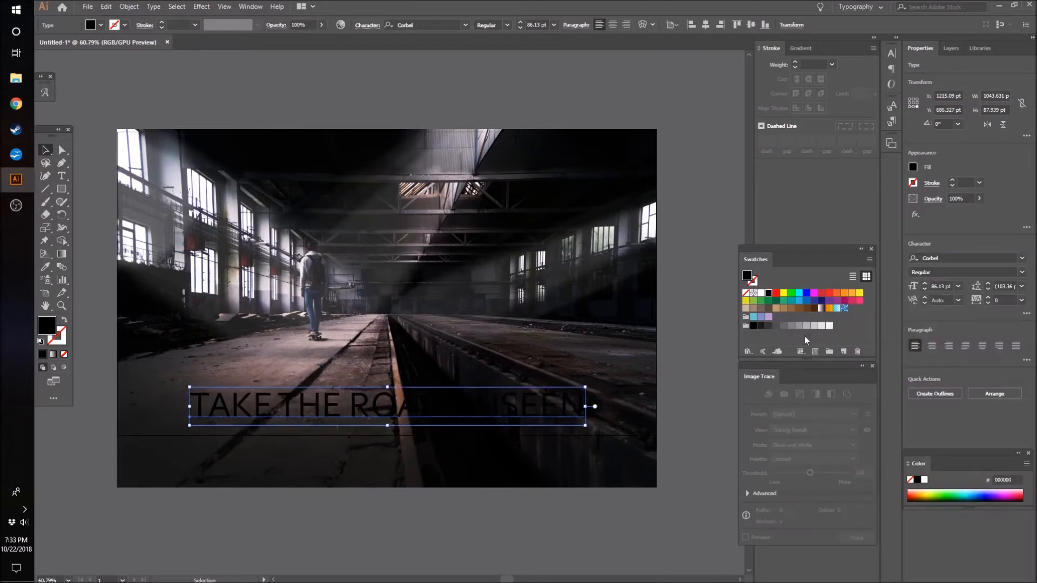
click(577, 538)
click(501, 393)
click(1021, 273)
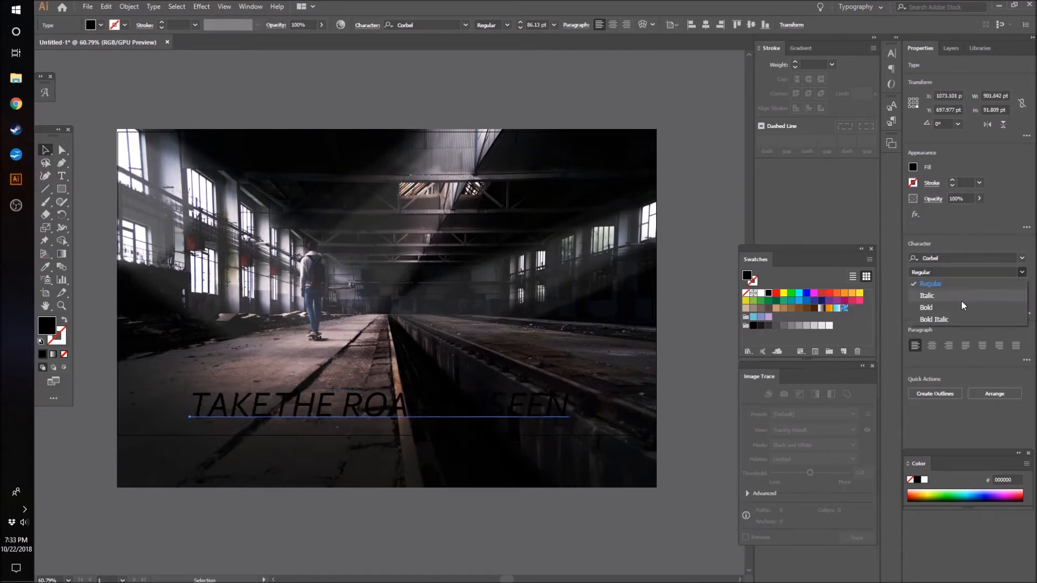
click(937, 317)
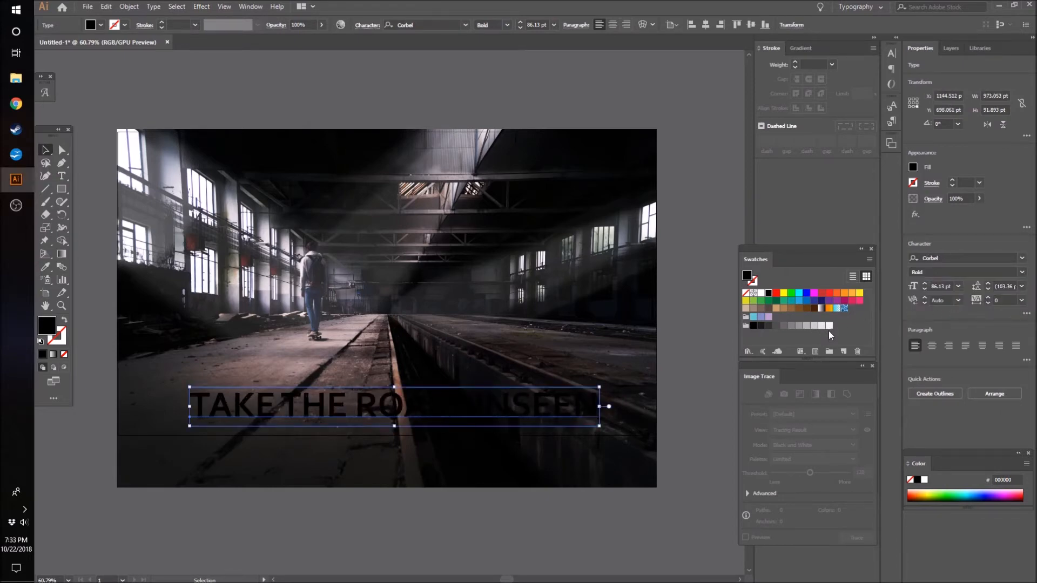
click(668, 372)
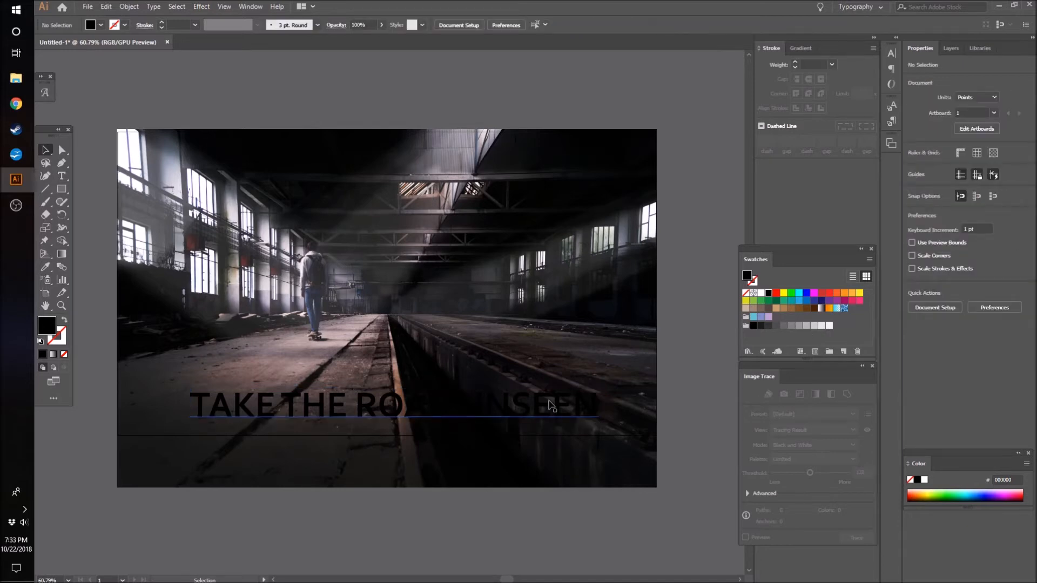
- Compare pure white and off-white fills on the text and leave it filled with F2F2F2
click(551, 406)
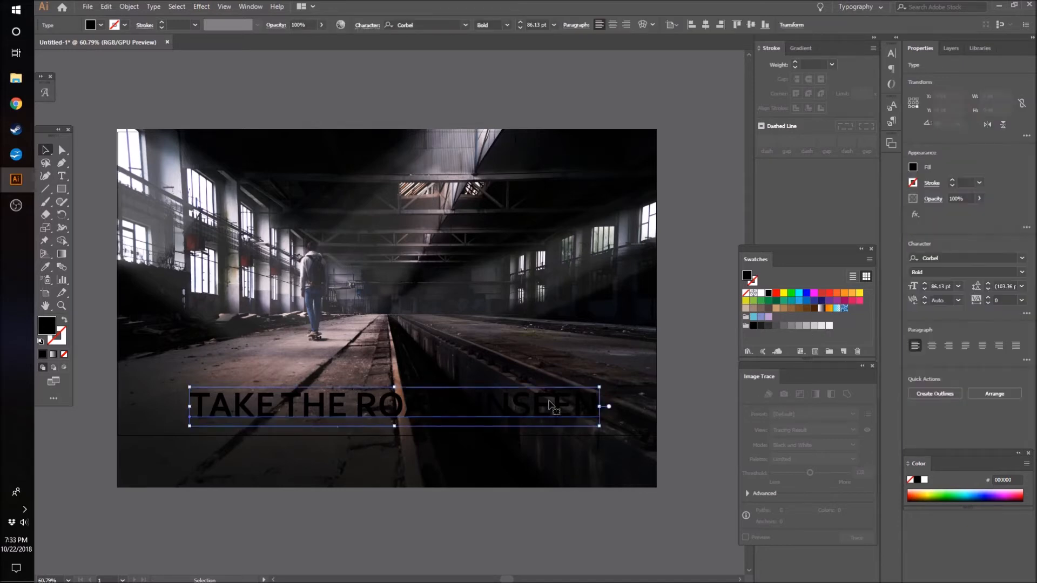
click(761, 293)
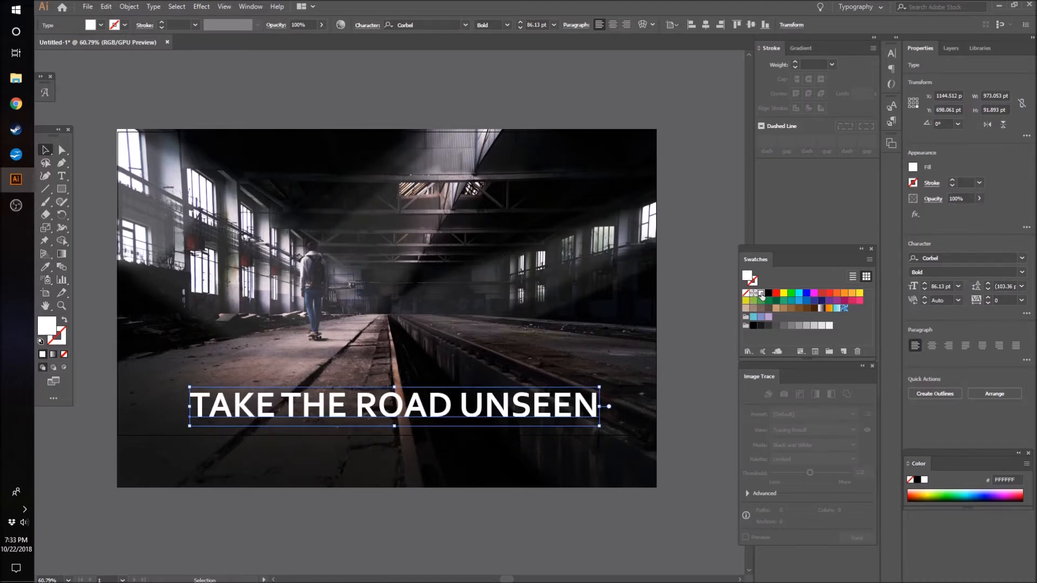
click(830, 326)
click(391, 508)
click(400, 418)
click(761, 293)
click(830, 326)
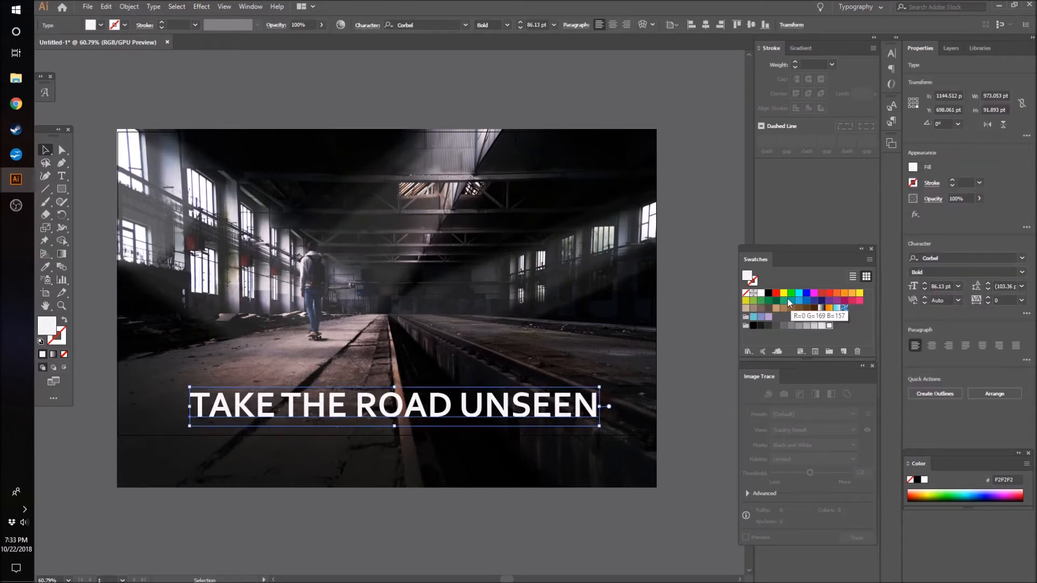
click(762, 295)
click(829, 326)
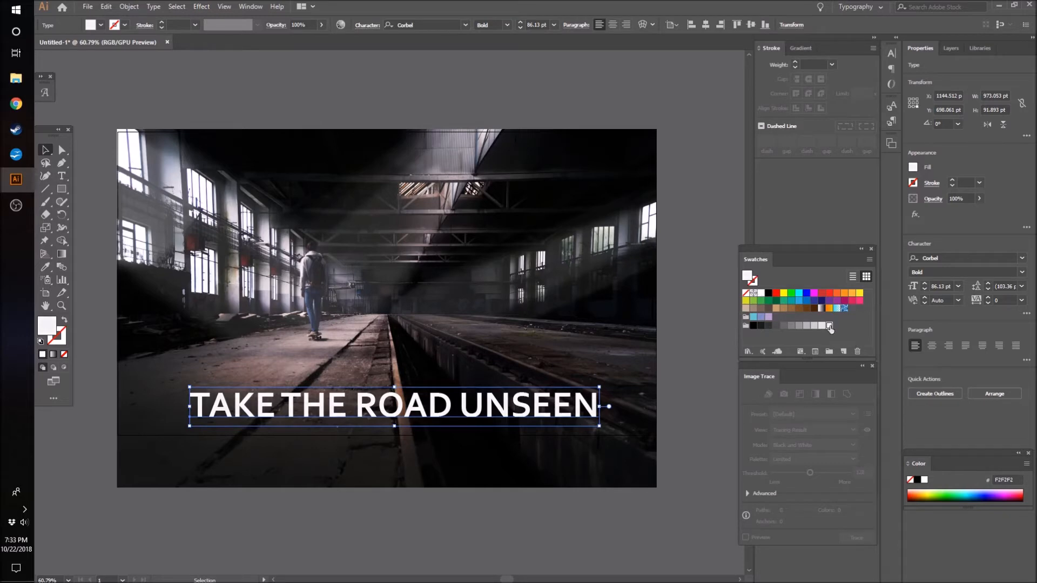
click(662, 482)
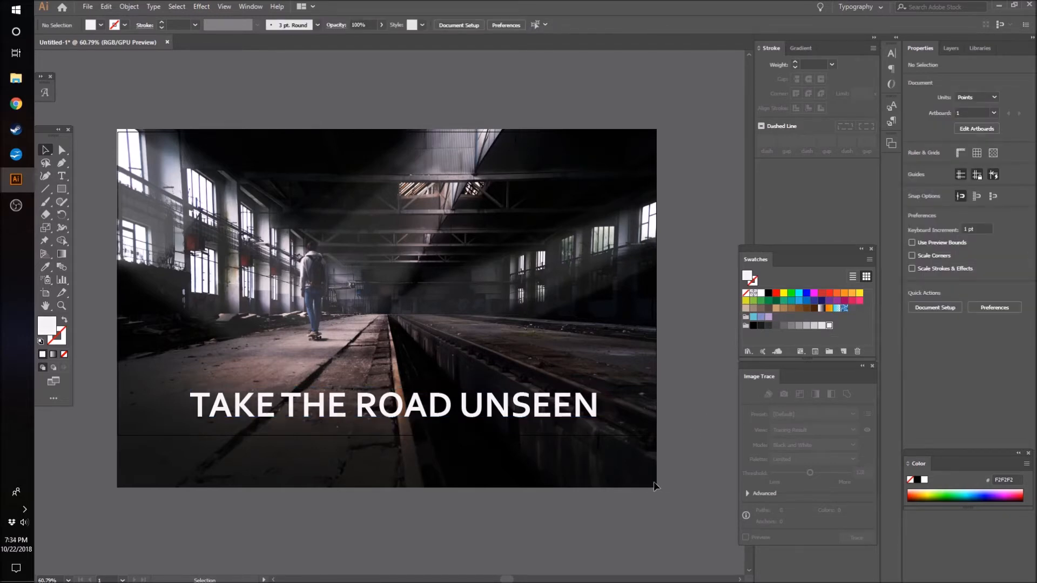
- Center the text horizontally on the artboard and examine the space between its last letter and the bounding box
drag(166, 337, 649, 456)
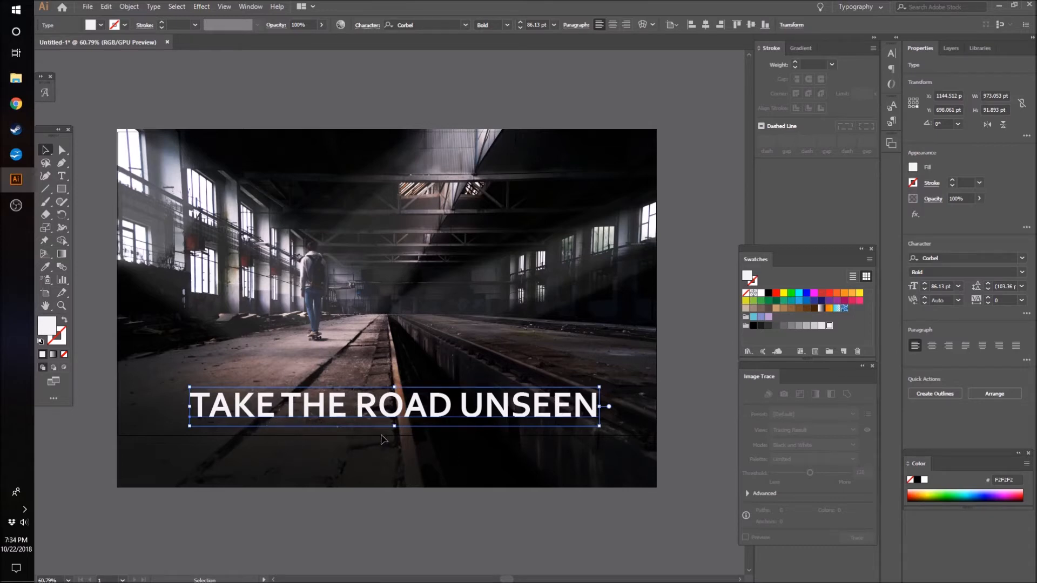
click(706, 25)
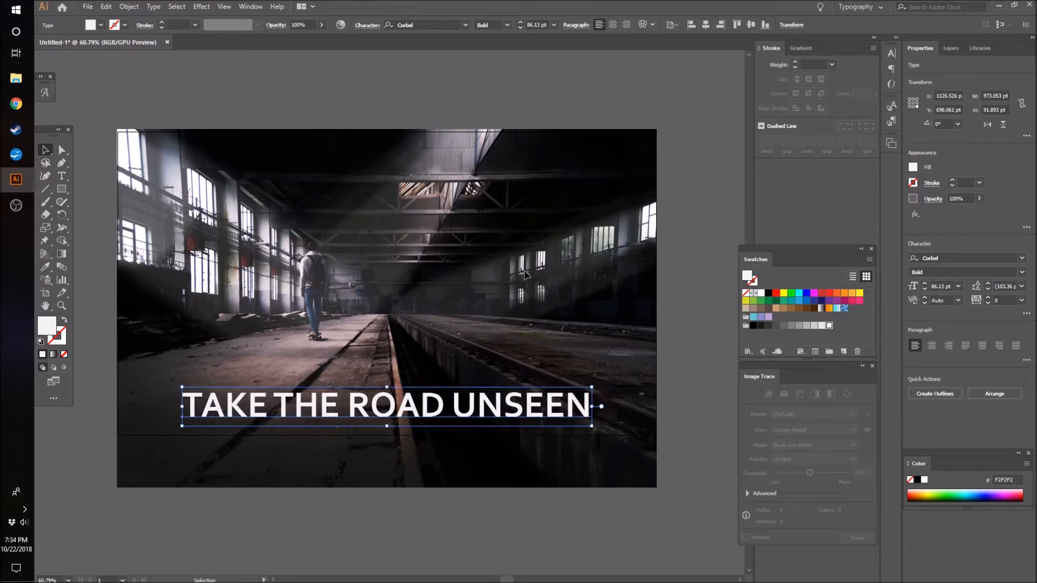
key(z)
drag(597, 410, 597, 410)
click(46, 152)
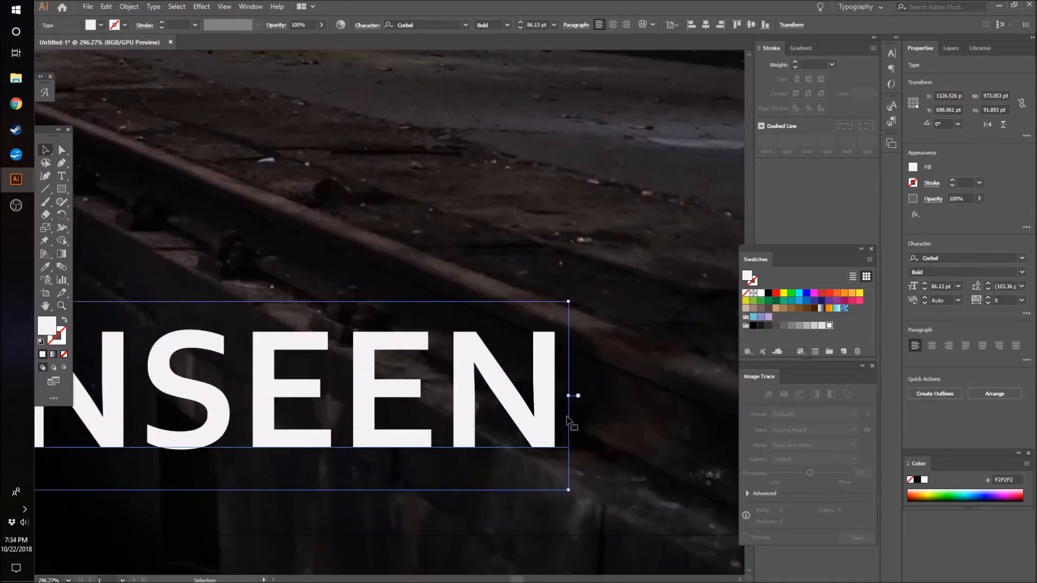
key(z)
drag(637, 372, 378, 441)
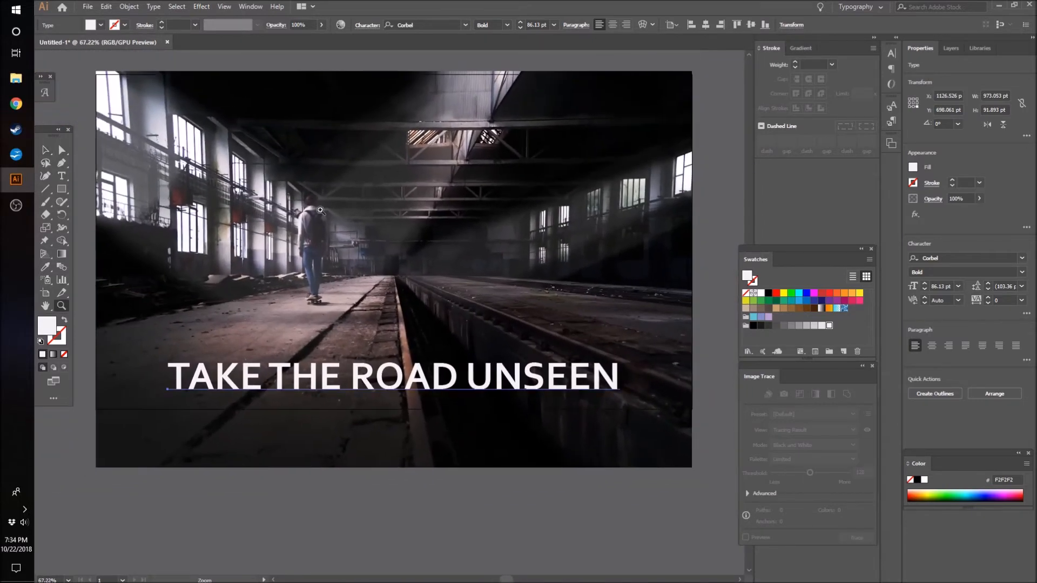
click(45, 150)
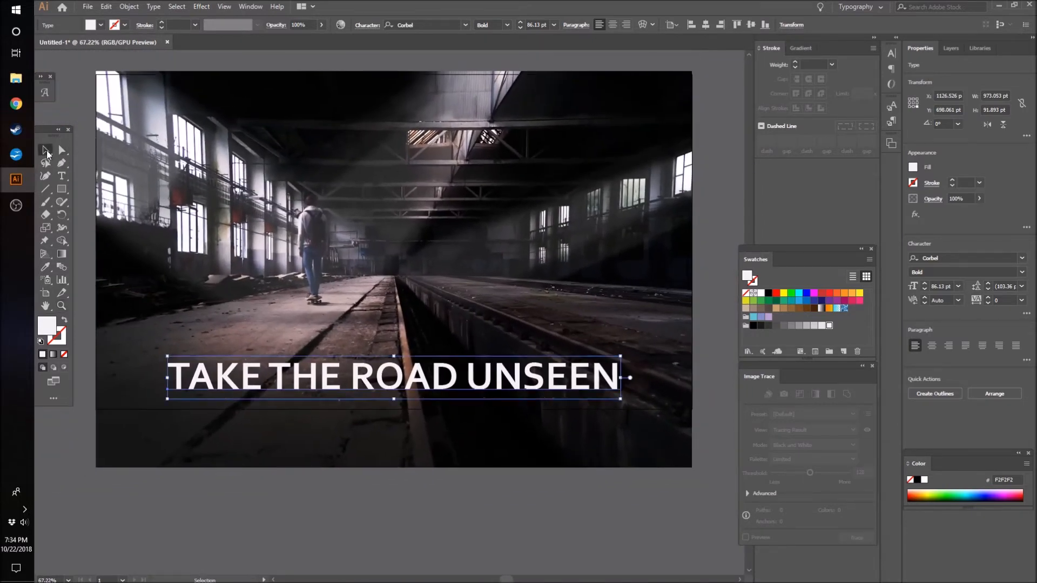
- Convert the TAKE THE ROAD UNSEEN text to outlines and center the outlined group horizontally on the artboard
right_click(296, 387)
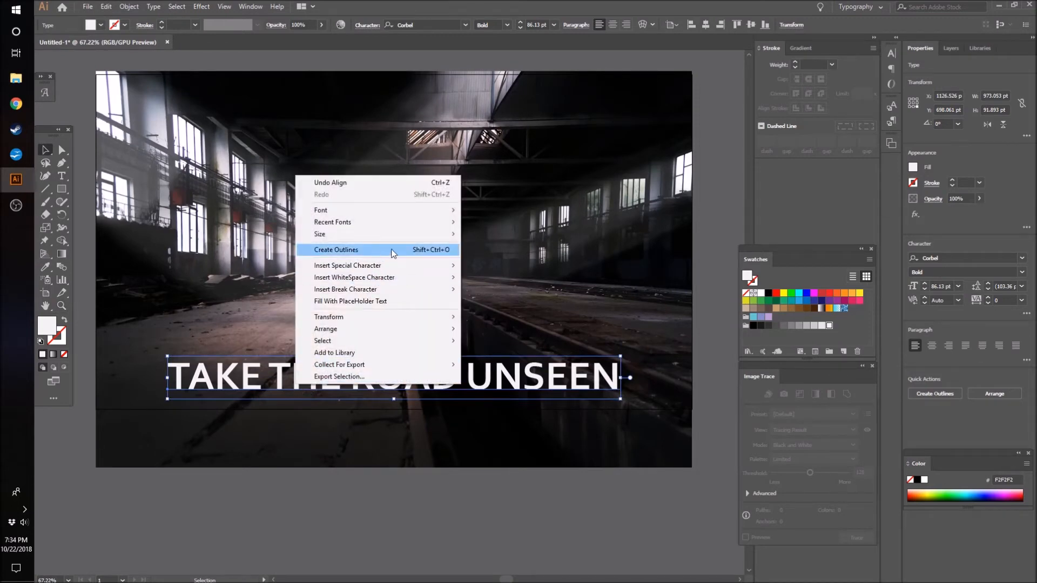
click(430, 255)
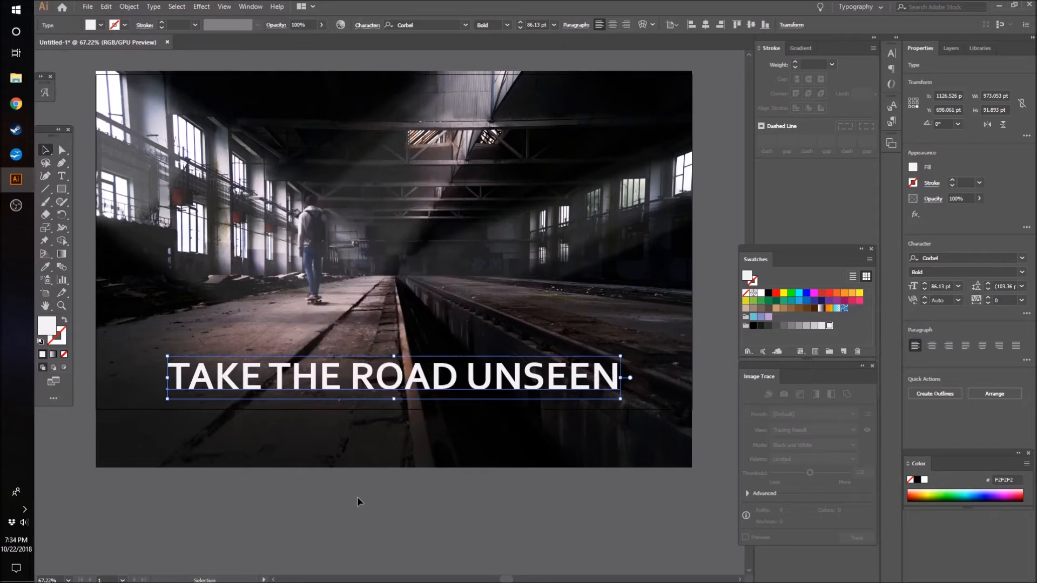
click(358, 496)
click(419, 387)
key(ctrl)
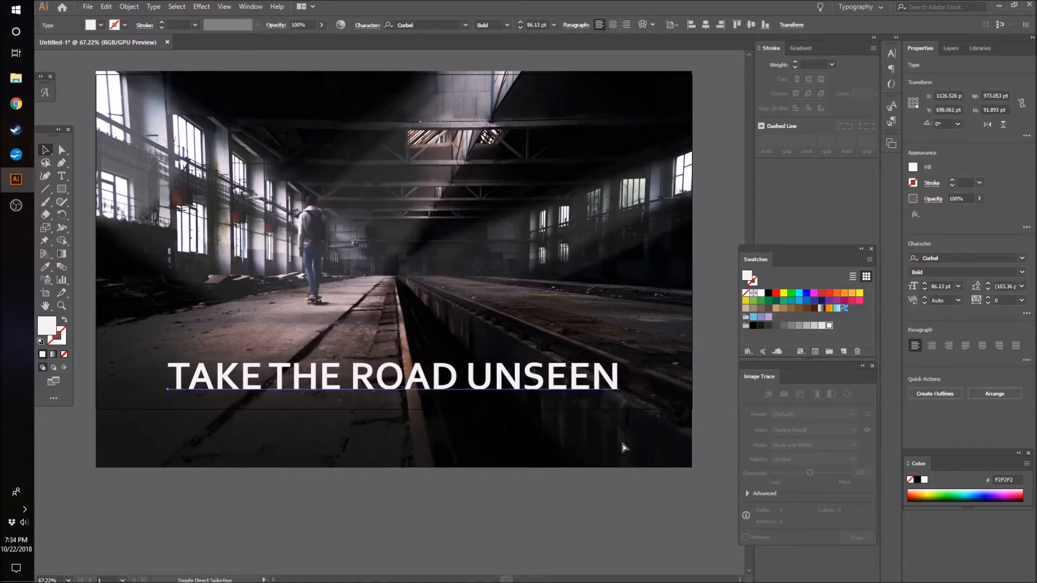
key(ctrl+shift+o)
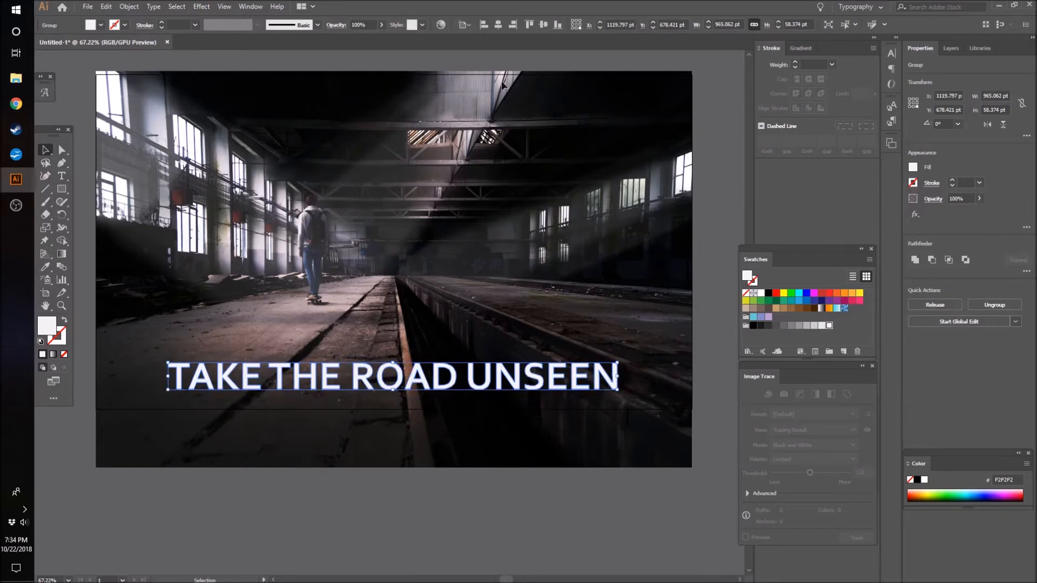
click(500, 22)
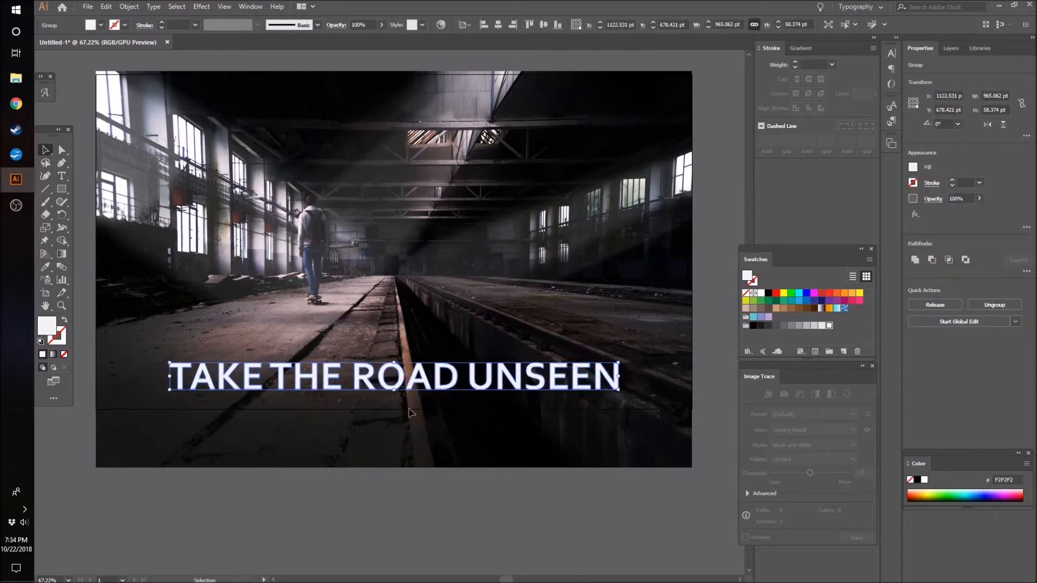
- Paste a copy of the outlined text in place and offset it about 6 pt to the right and 6 pt down
click(88, 7)
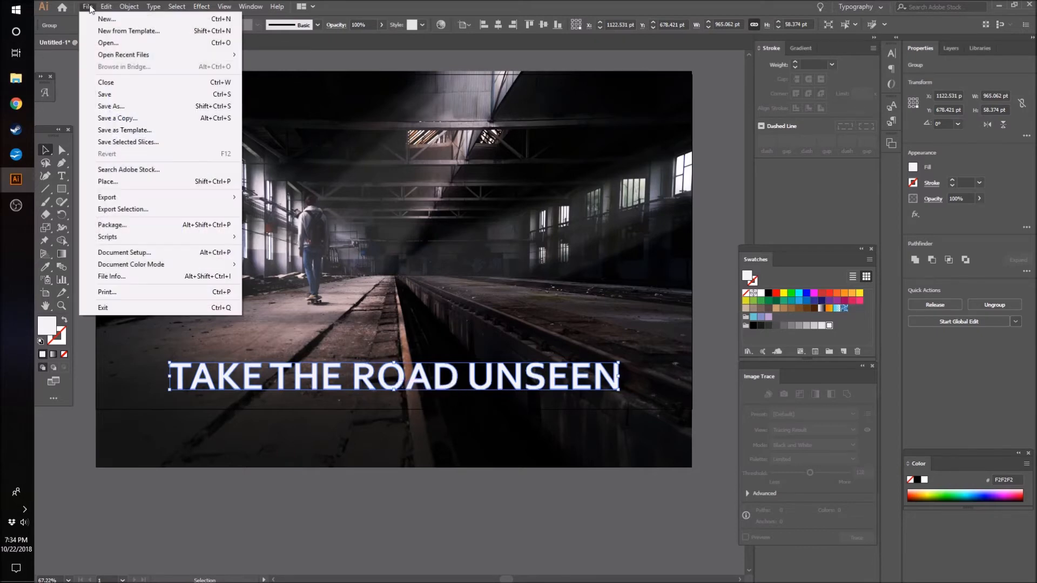
mouse_move(106, 7)
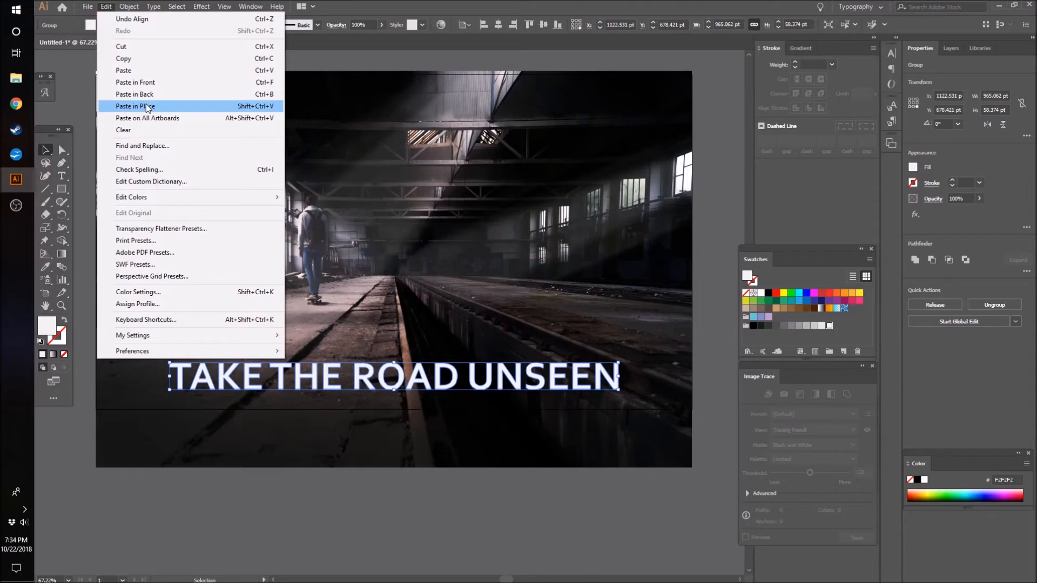
click(264, 107)
drag(316, 380, 321, 392)
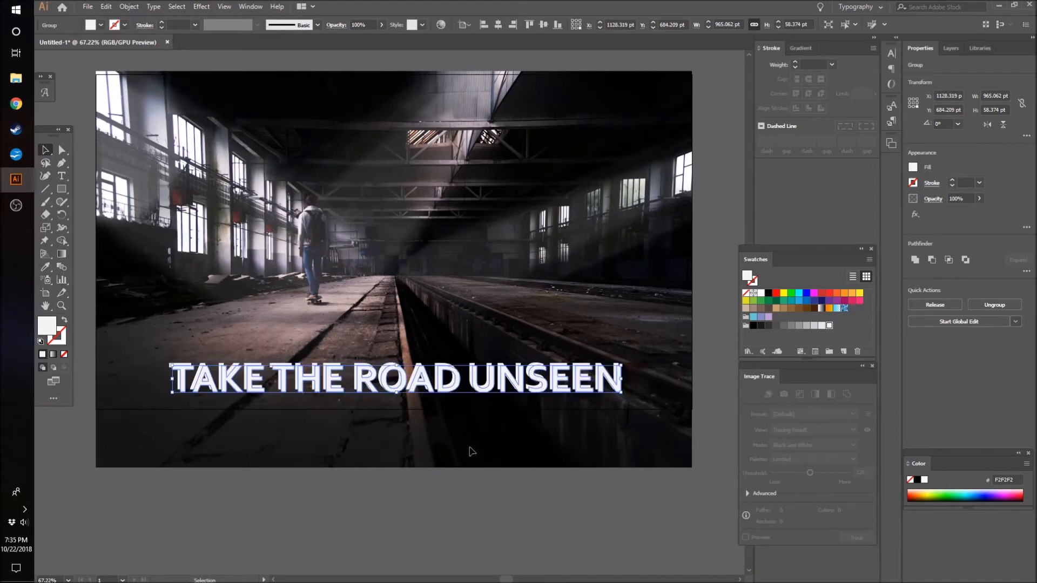
- Fill the offset copy of the outlined text with the dark grey swatch R=26 G=26 B=26
click(768, 326)
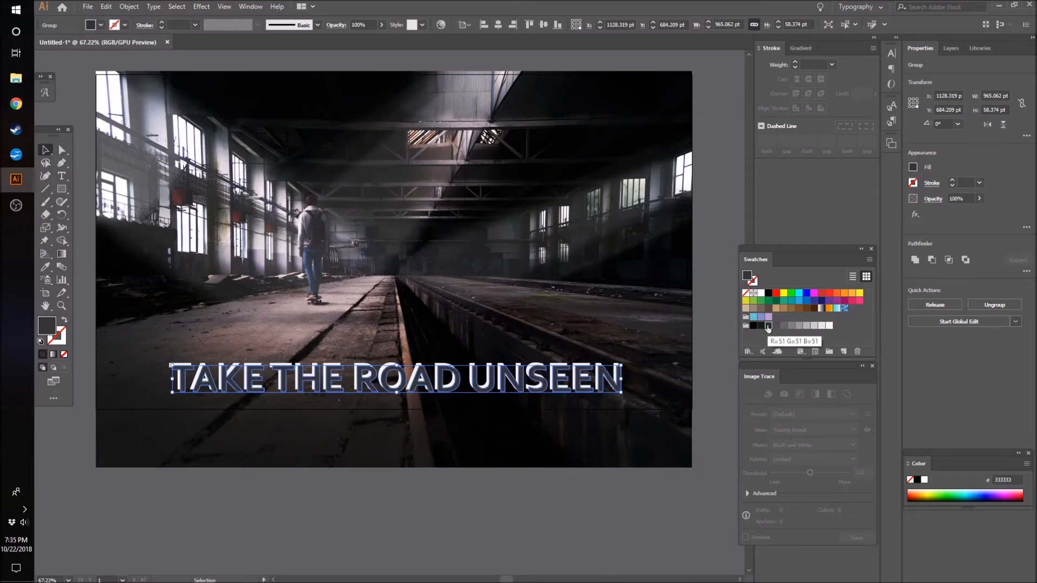
click(760, 326)
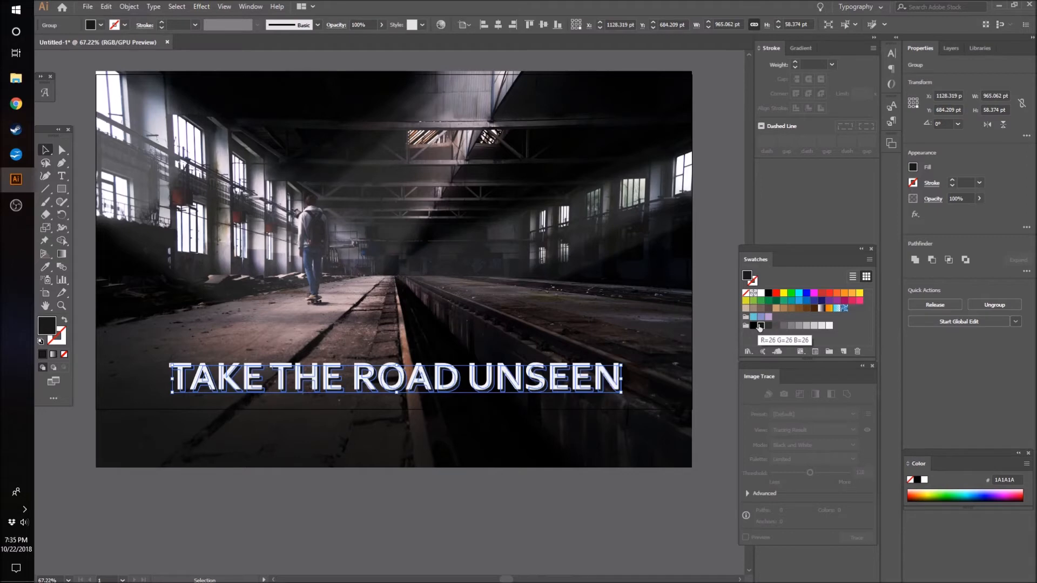
- Send the dark grey copy behind the white TAKE THE ROAD UNSEEN lettering and deselect it
key(ctrl+])
key(ctrl+[)
key(ctrl+])
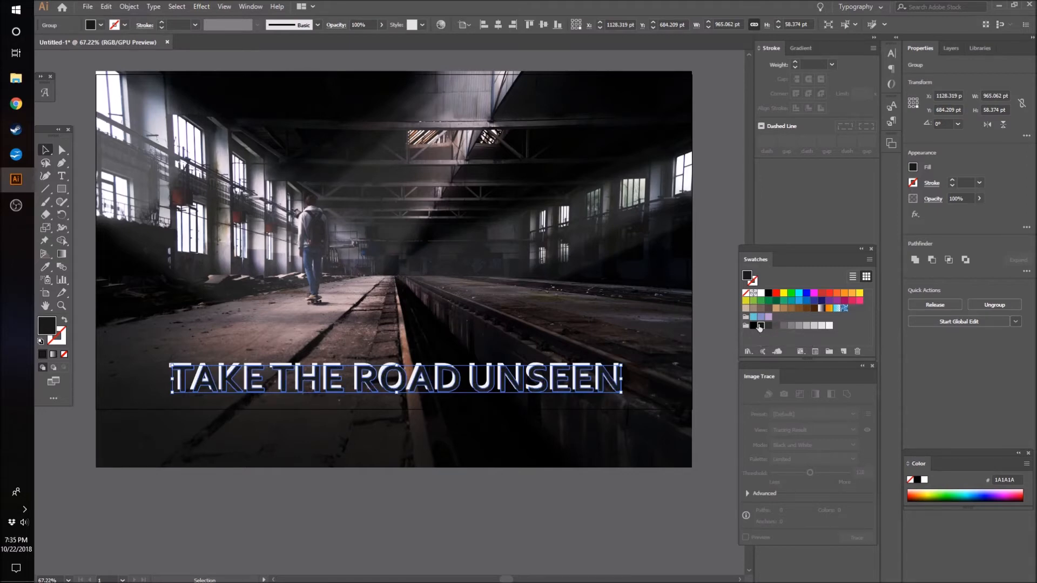
key(ctrl+[)
key(ctrl+])
key(ctrl+[)
key(ctrl+])
key(ctrl+[)
key(ctrl+])
key(ctrl+[)
click(481, 538)
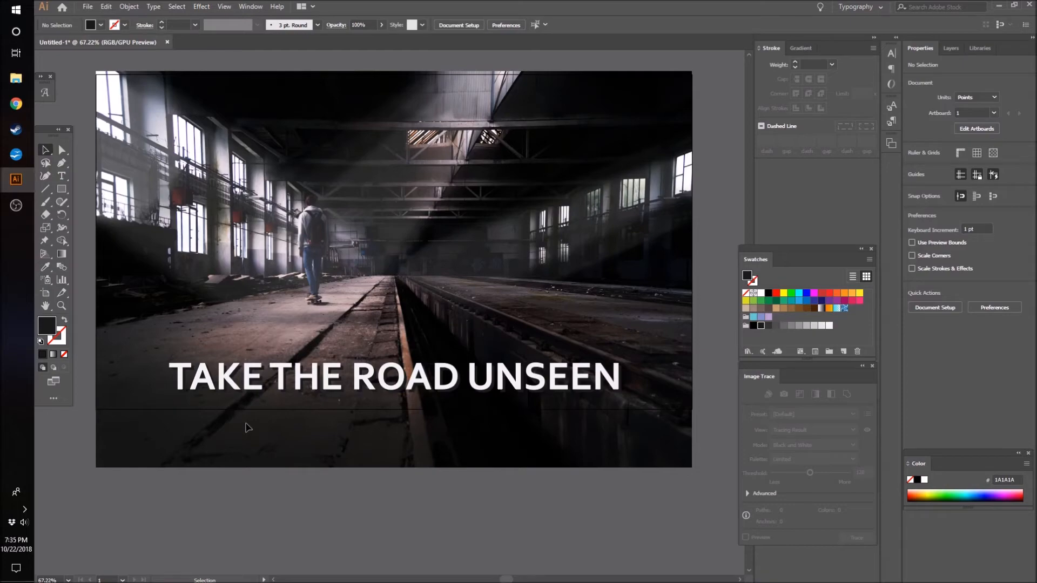
- Examine the dark shadow behind the lettering close up and from a distance across the whole artboard
key(z)
click(262, 373)
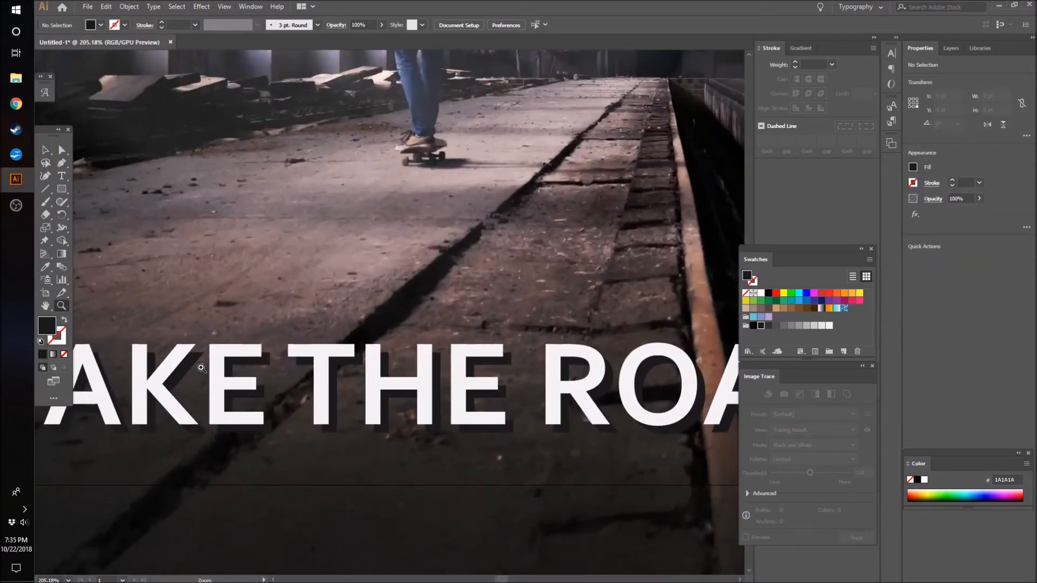
click(204, 370)
mouse_move(192, 386)
mouse_down()
mouse_move(299, 364)
mouse_move(177, 381)
mouse_up()
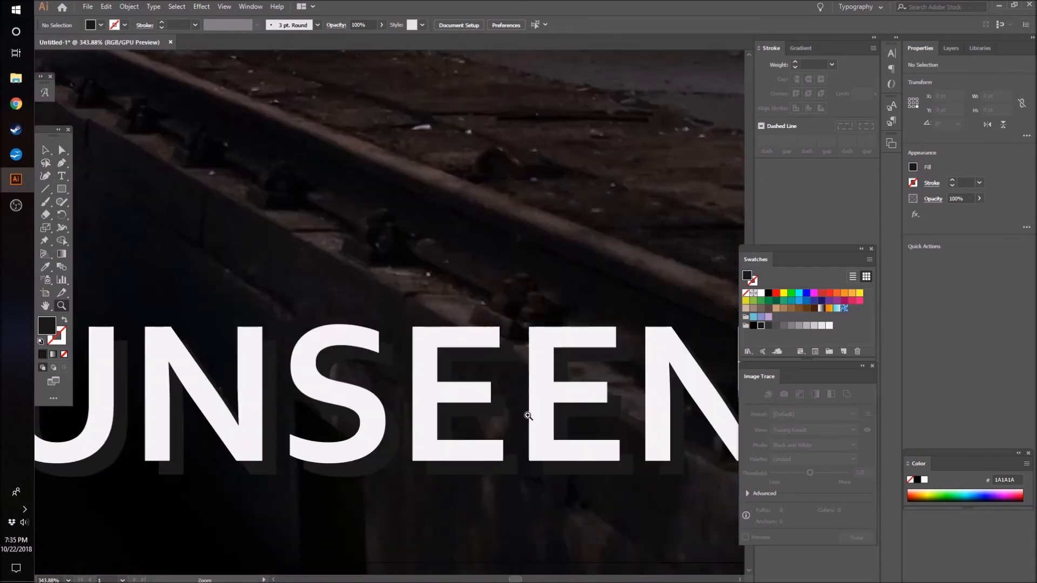
drag(527, 416, 372, 445)
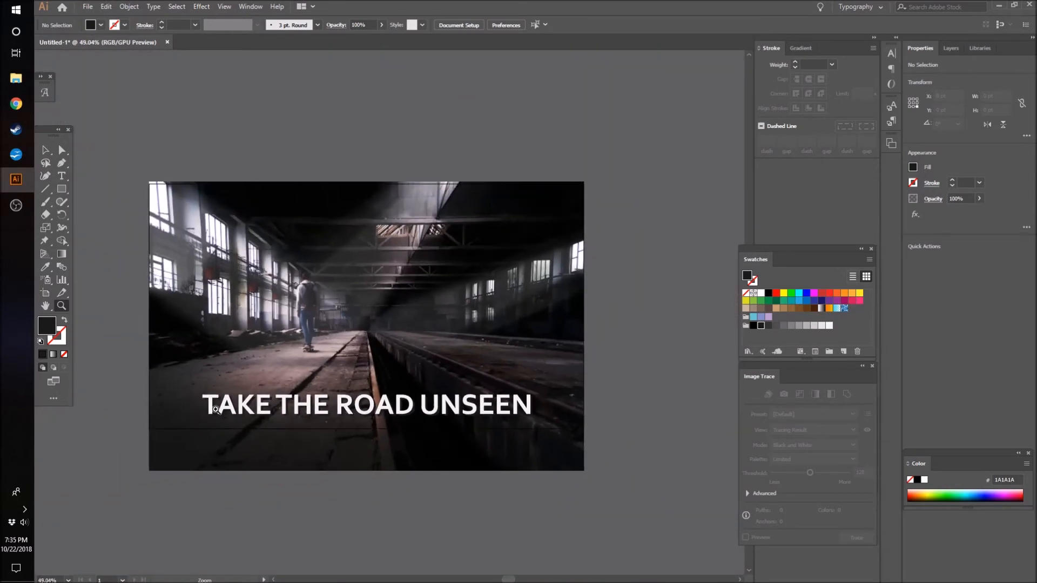
drag(219, 411, 512, 380)
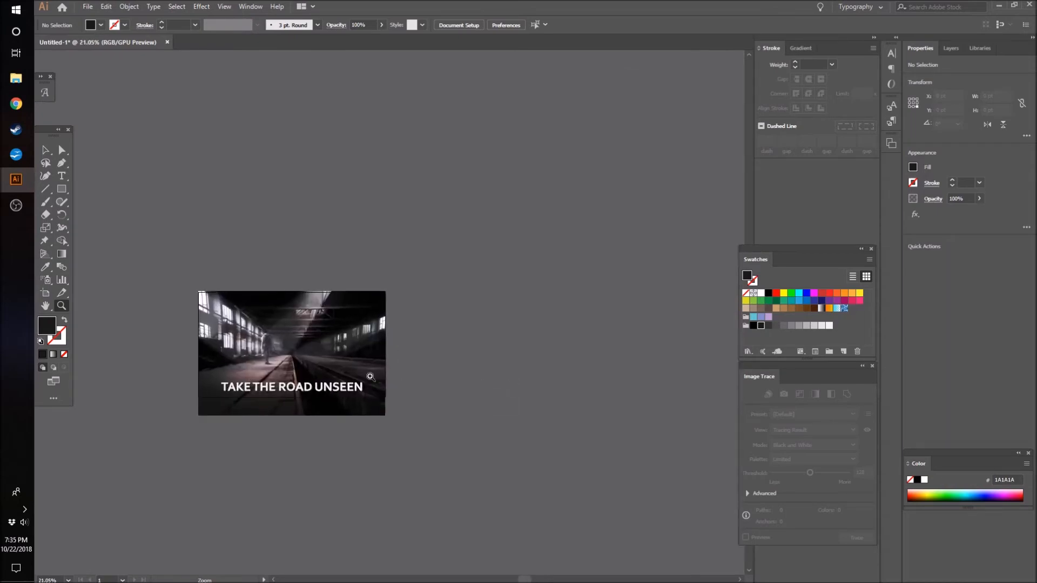
drag(235, 377, 446, 362)
drag(397, 374, 467, 447)
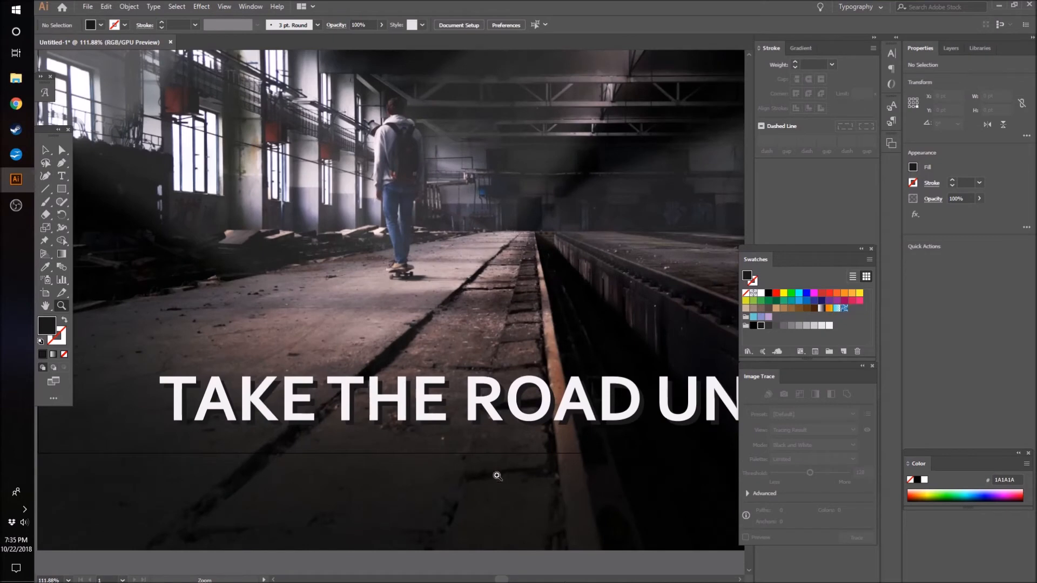
drag(501, 580, 505, 580)
drag(581, 281, 478, 304)
drag(499, 579, 505, 579)
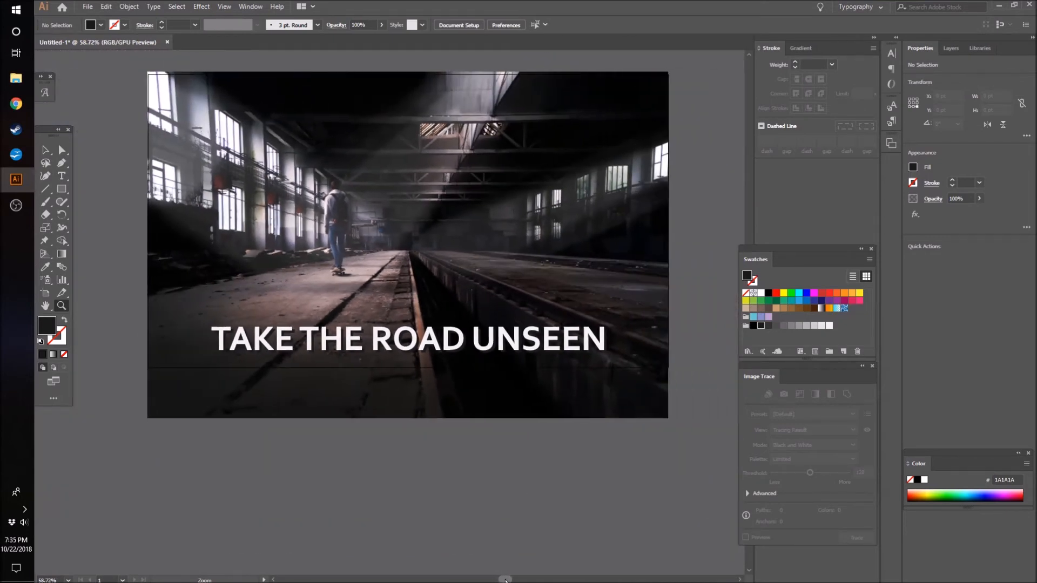
- Select the white lettering together with its dark shadow copy and shift both 5 pt down
scroll(617, 269, up, 3)
key(v)
drag(186, 335, 650, 466)
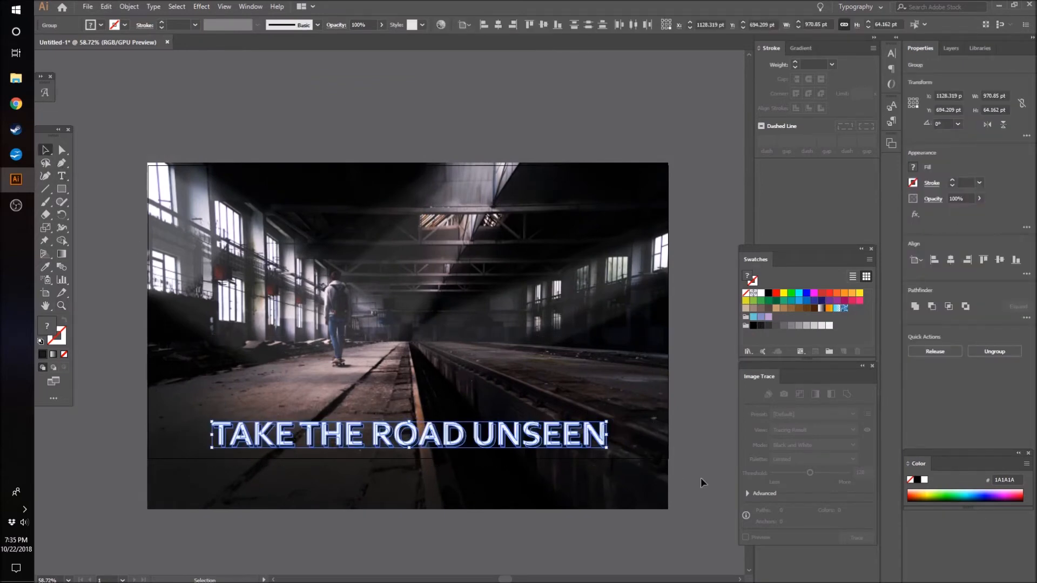
click(679, 478)
drag(200, 385, 690, 475)
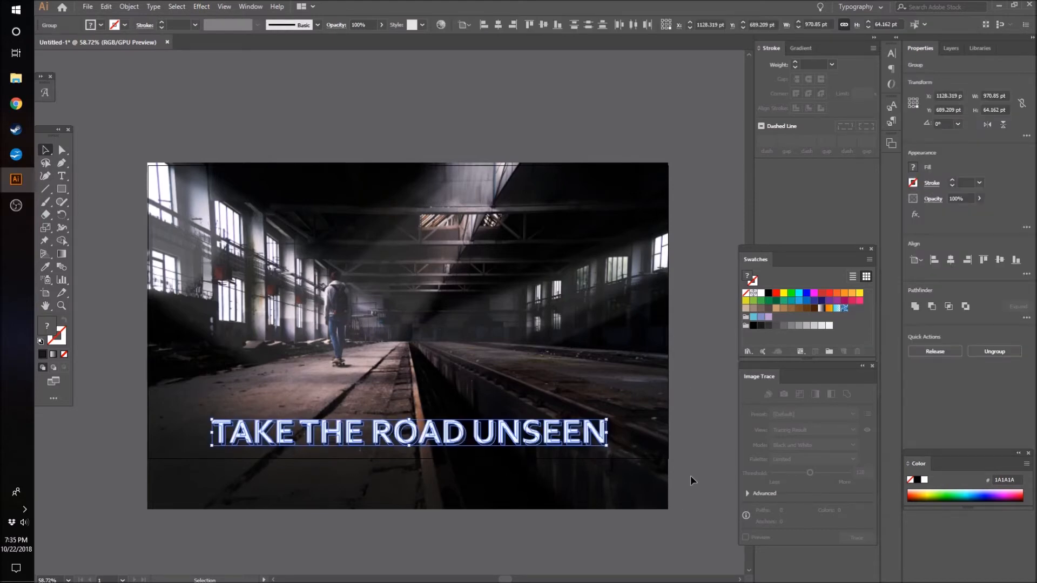
click(686, 471)
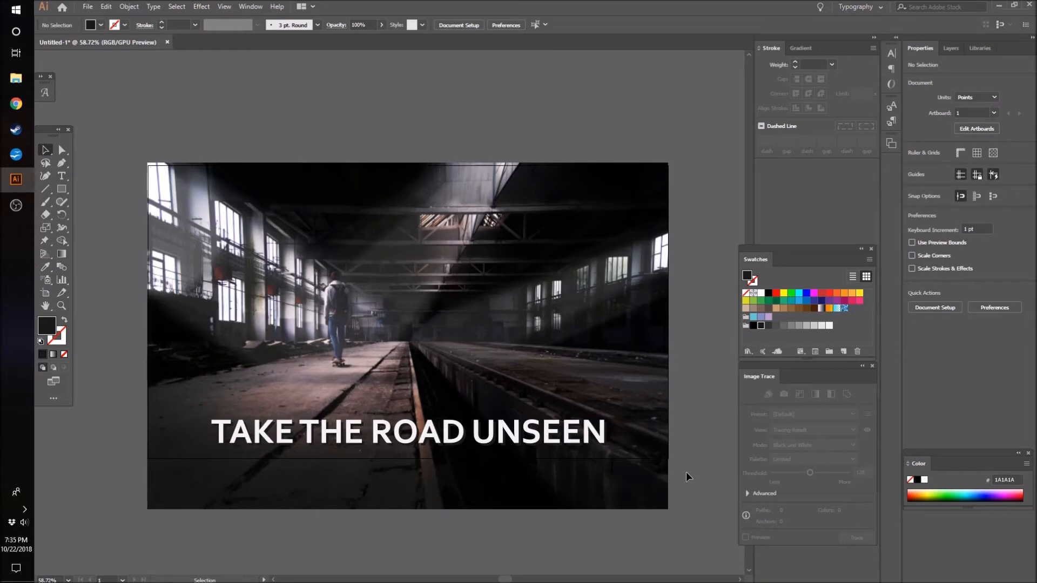
- Open the SA Logo Illustrator file from the SA Cache folder
click(87, 7)
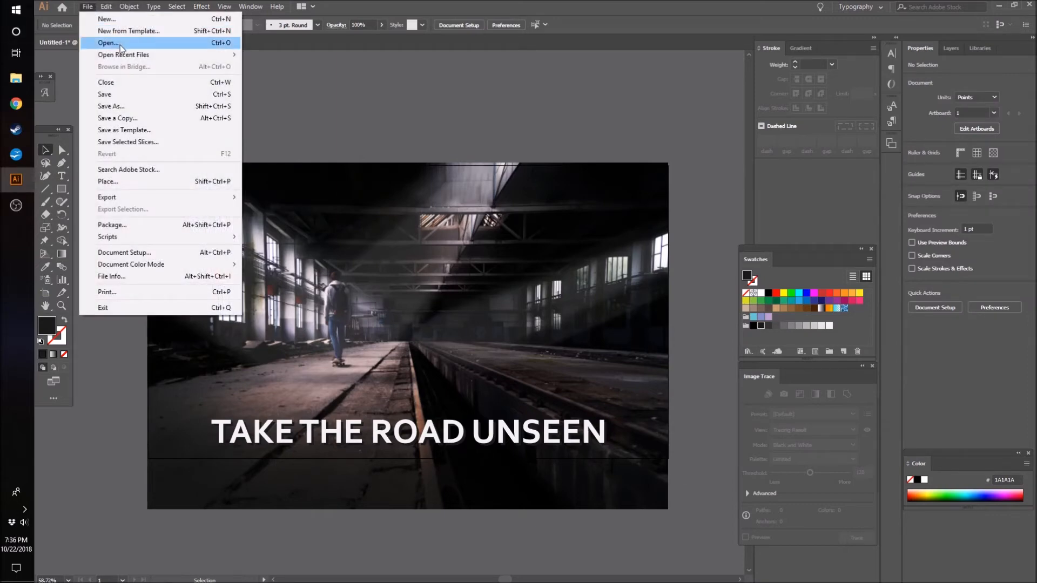
click(357, 121)
key(ctrl+o)
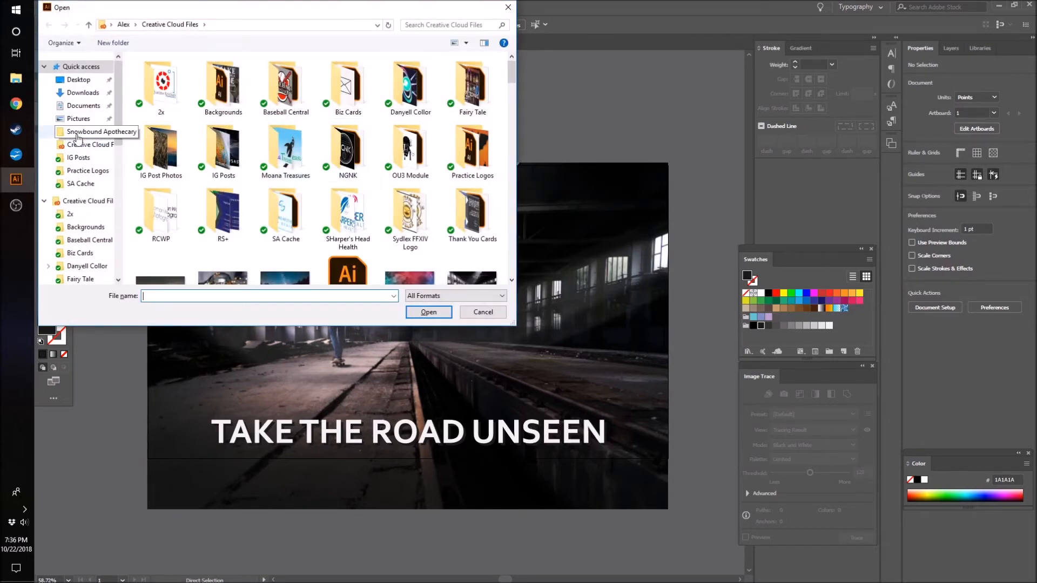
click(77, 133)
click(78, 145)
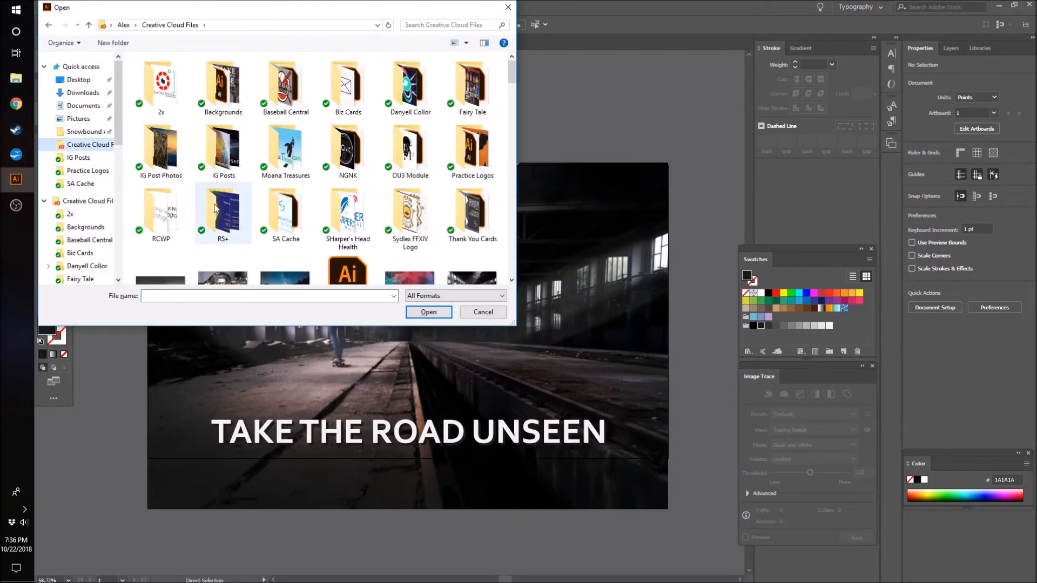
click(80, 183)
scroll(256, 224, down, 1)
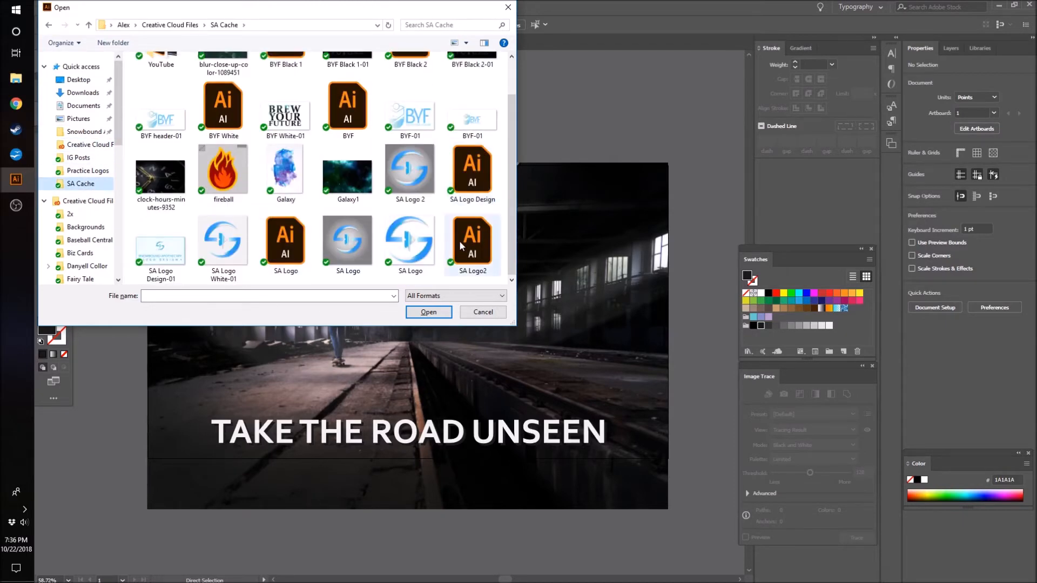
scroll(416, 206, up, 1)
scroll(423, 207, down, 1)
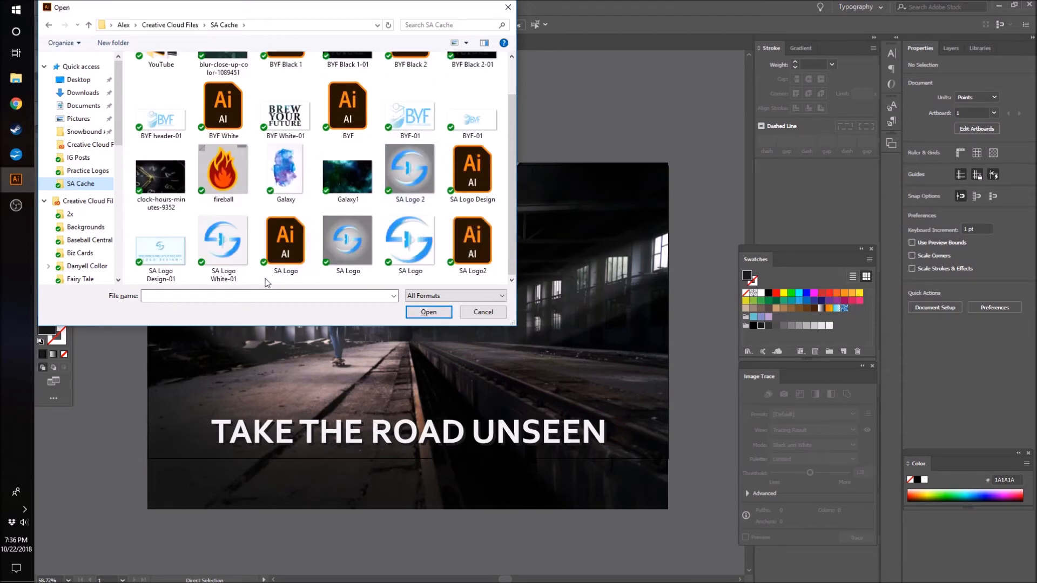
click(311, 271)
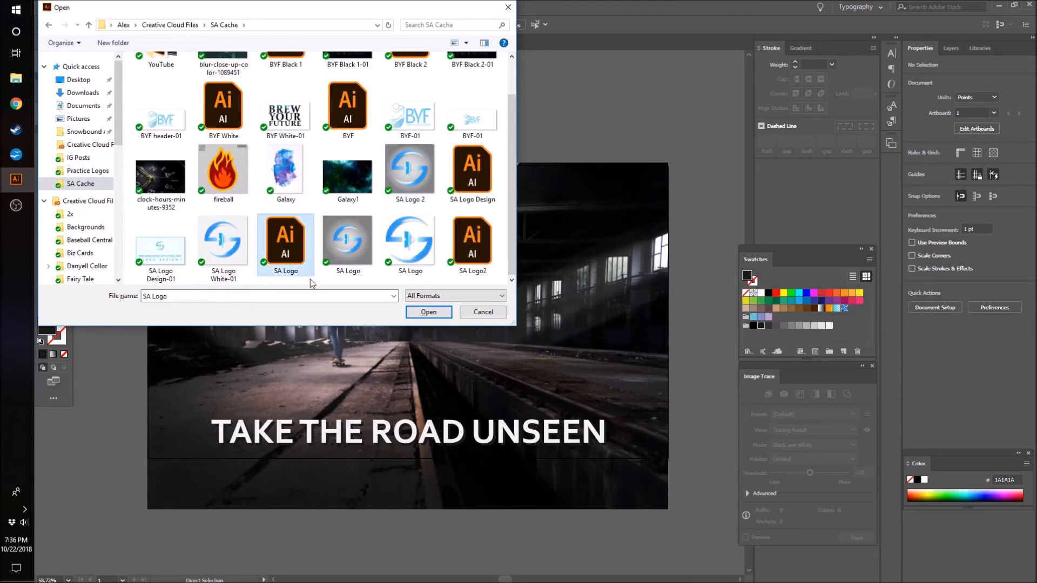
click(432, 313)
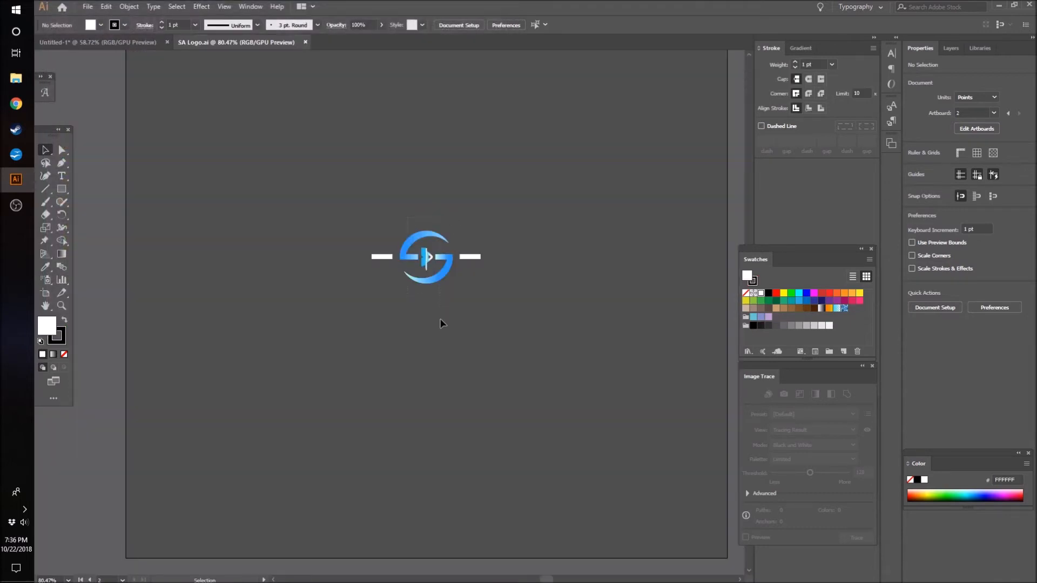
click(408, 273)
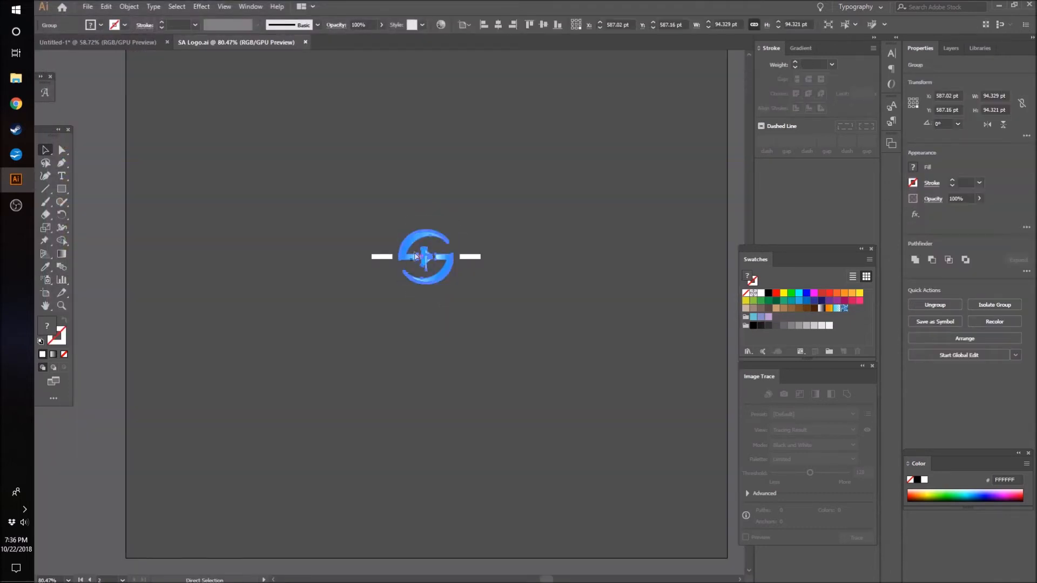
key(Delete)
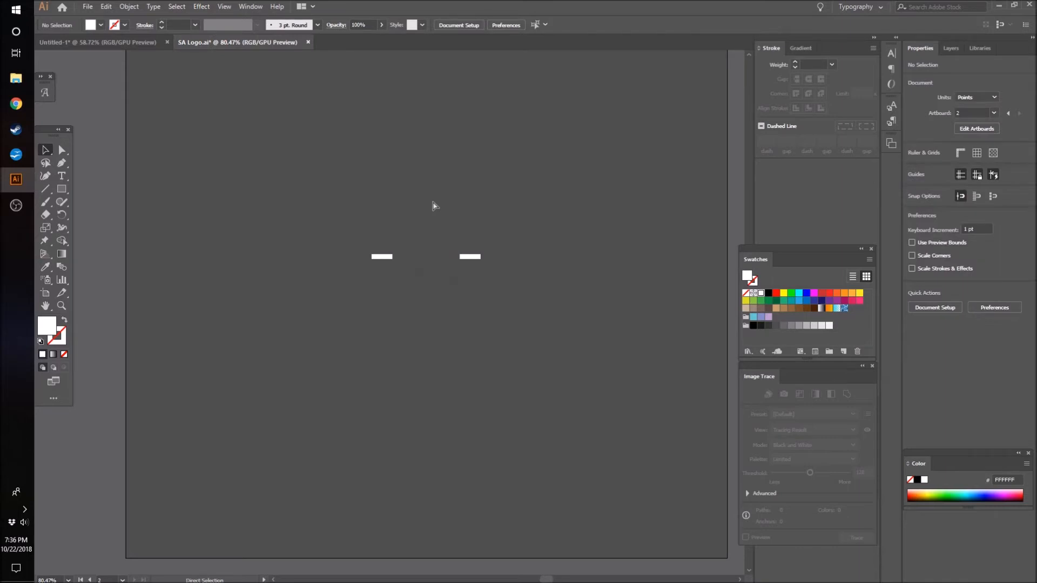
key(ctrl+z)
click(418, 190)
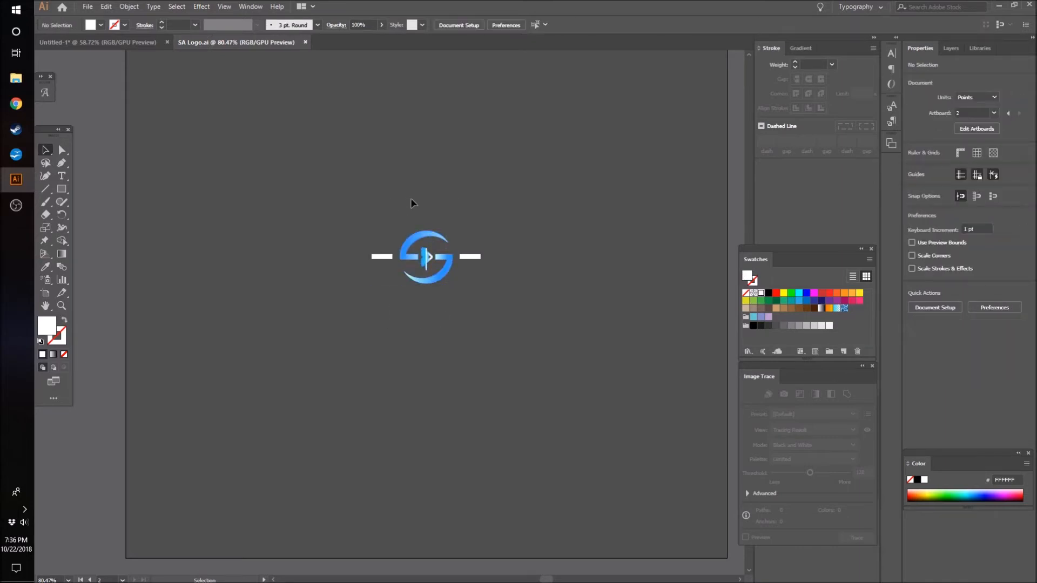
- Copy the circular blue emblem without its side bars and close the SA Logo file
drag(461, 326, 461, 327)
drag(397, 192, 435, 347)
key(ctrl+c)
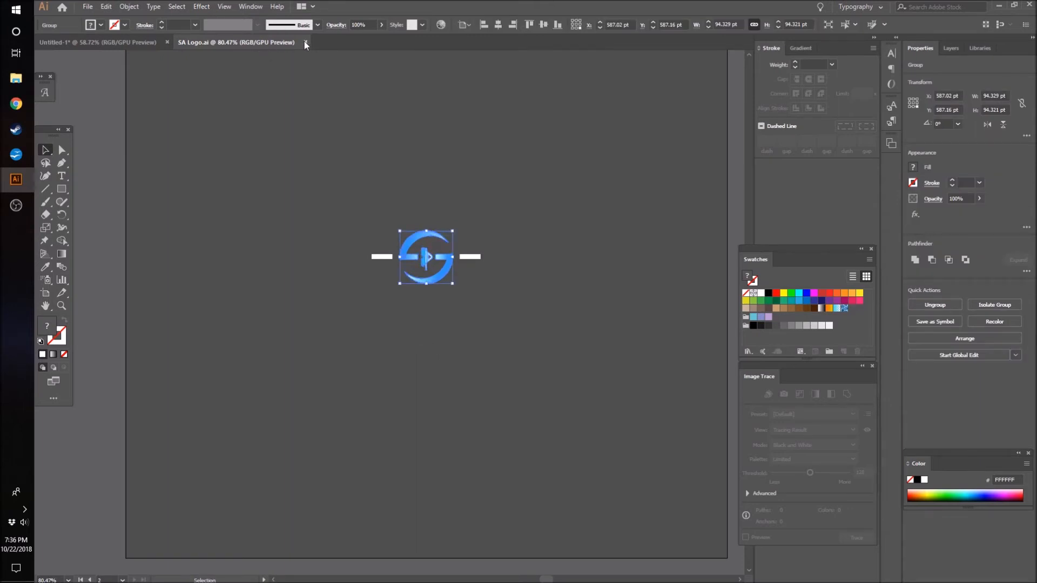
click(306, 42)
- Paste the emblem into the photo design, place it near the artboard's upper edge and center it horizontally on the artboard
key(ctrl+v)
drag(384, 307, 415, 193)
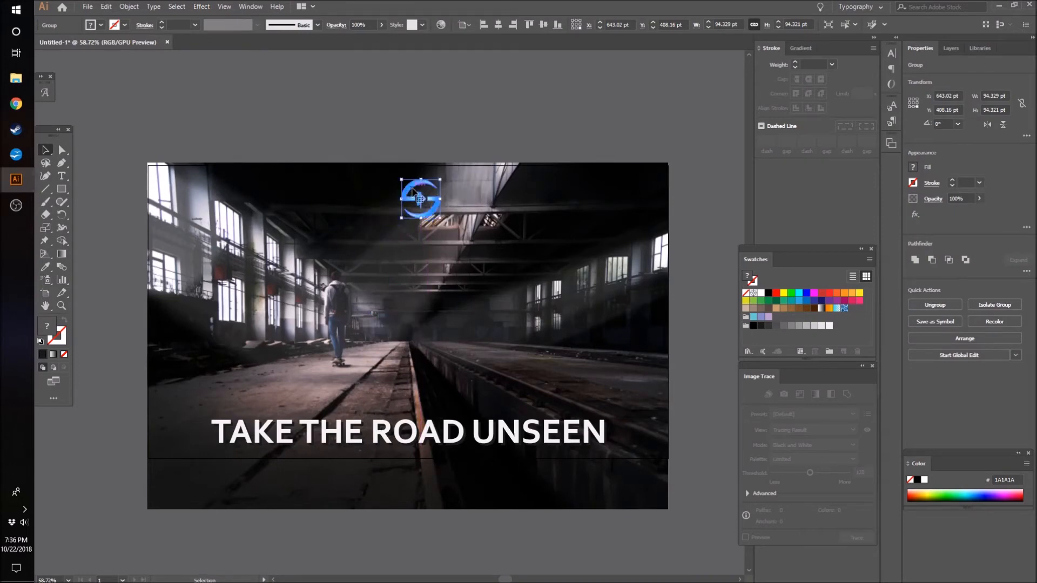
click(498, 30)
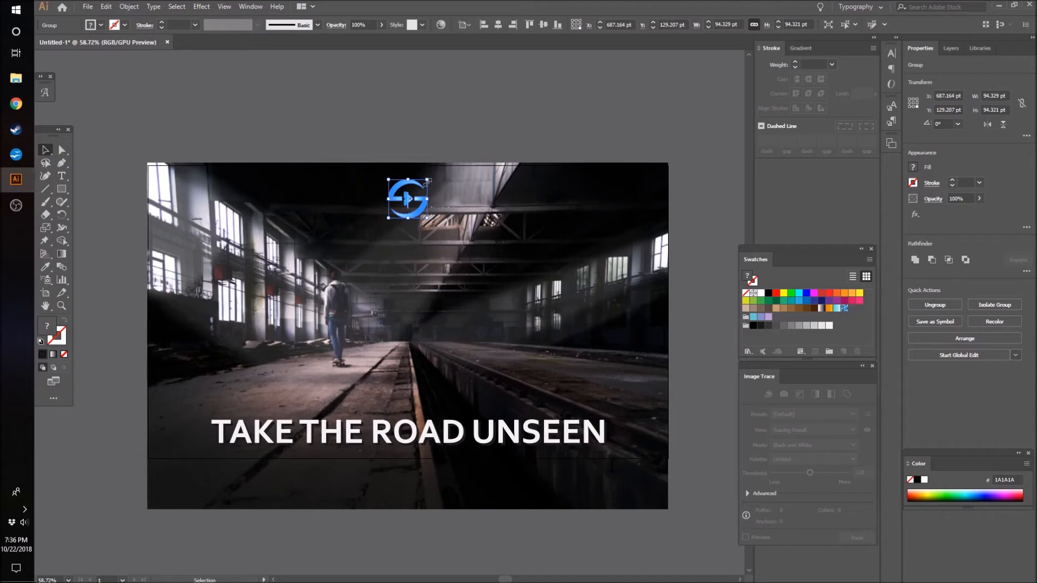
drag(428, 181, 427, 184)
drag(387, 173, 424, 214)
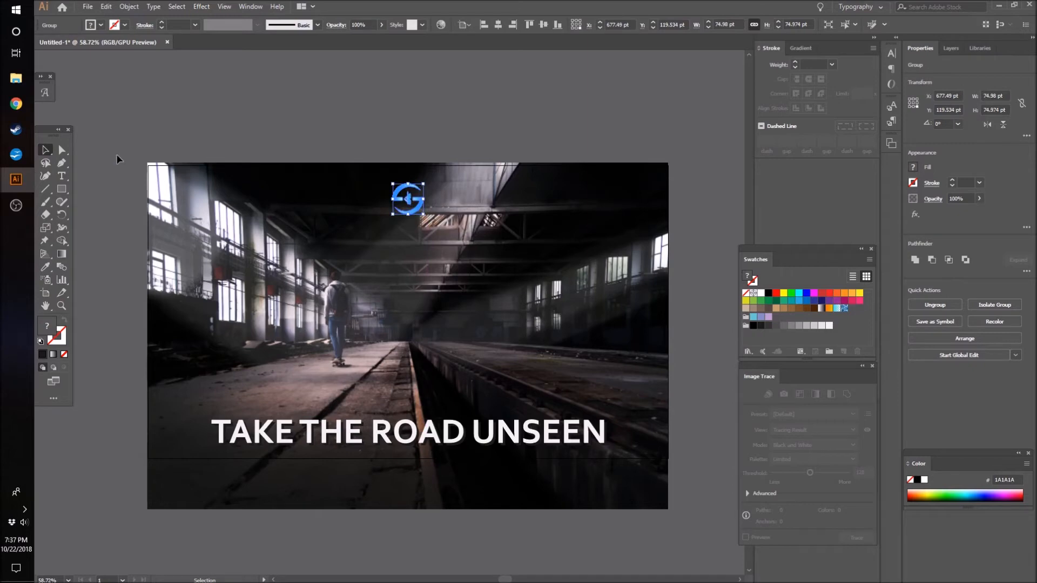
click(513, 272)
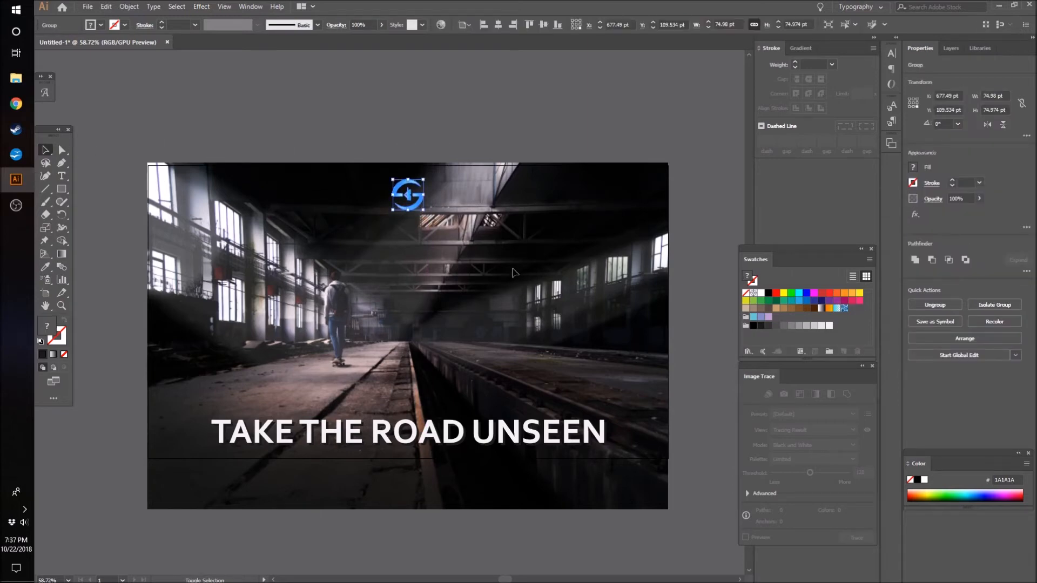
key(ctrl+z)
key(ctrl+z)
key(ctrl+z)
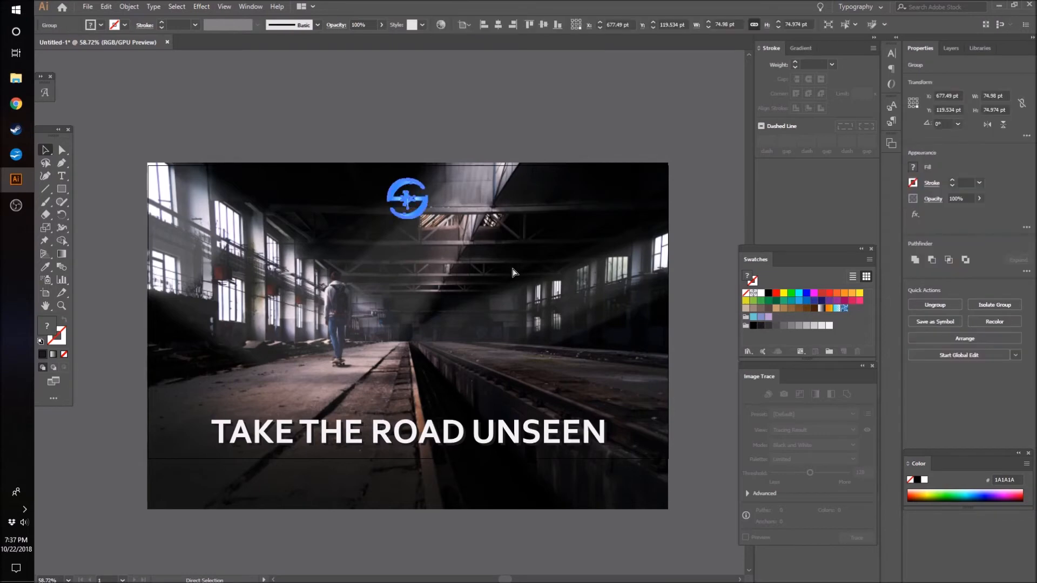
- Scale the emblem down around its center to about 69 pt square and raise it 20 pt toward the artboard's upper edge
click(459, 125)
drag(462, 125, 612, 260)
drag(428, 179, 423, 180)
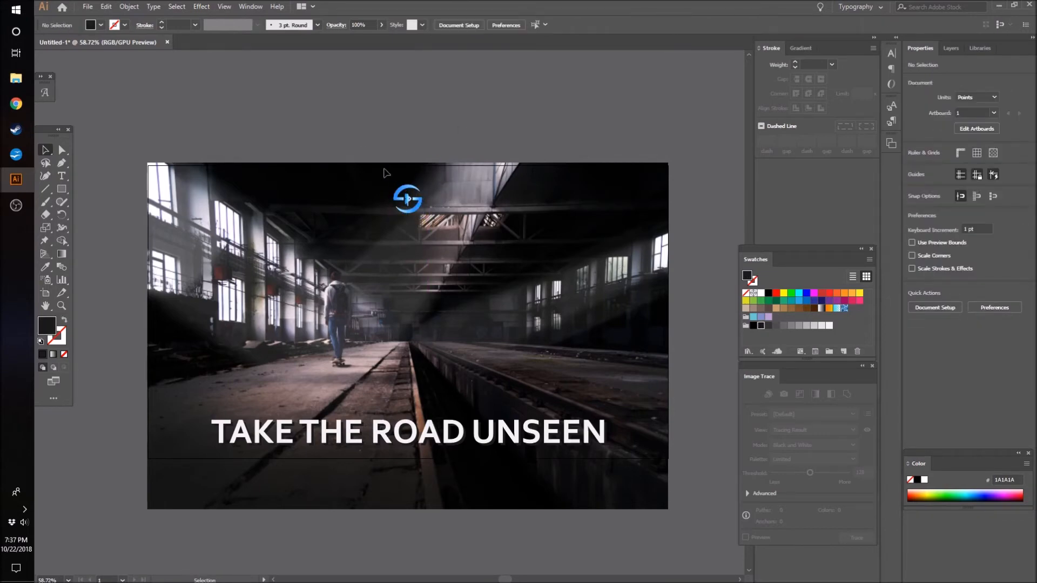
key(shift+Up)
key(shift+Up)
key(shift+Up)
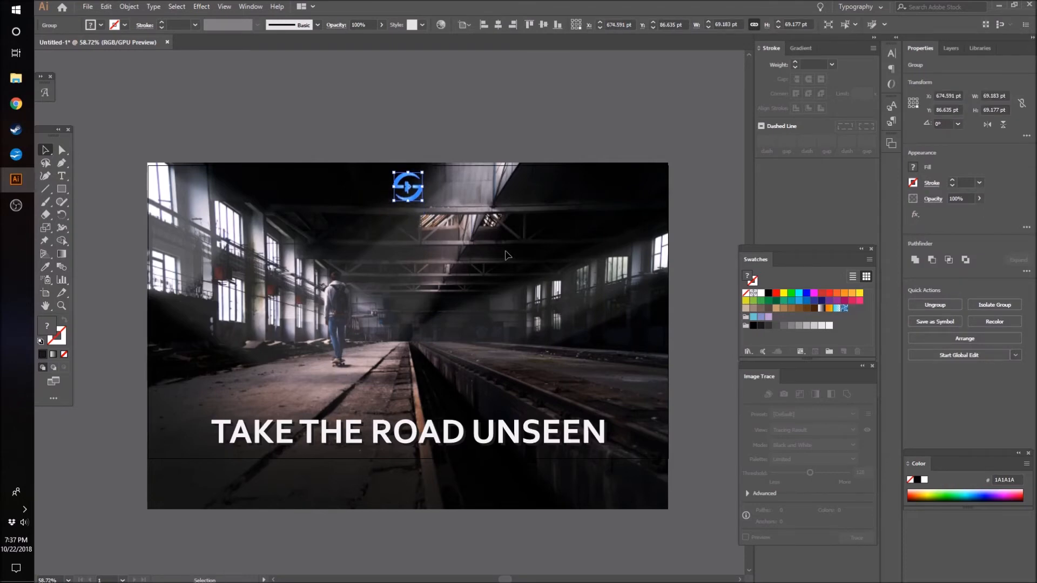
key(shift+Down)
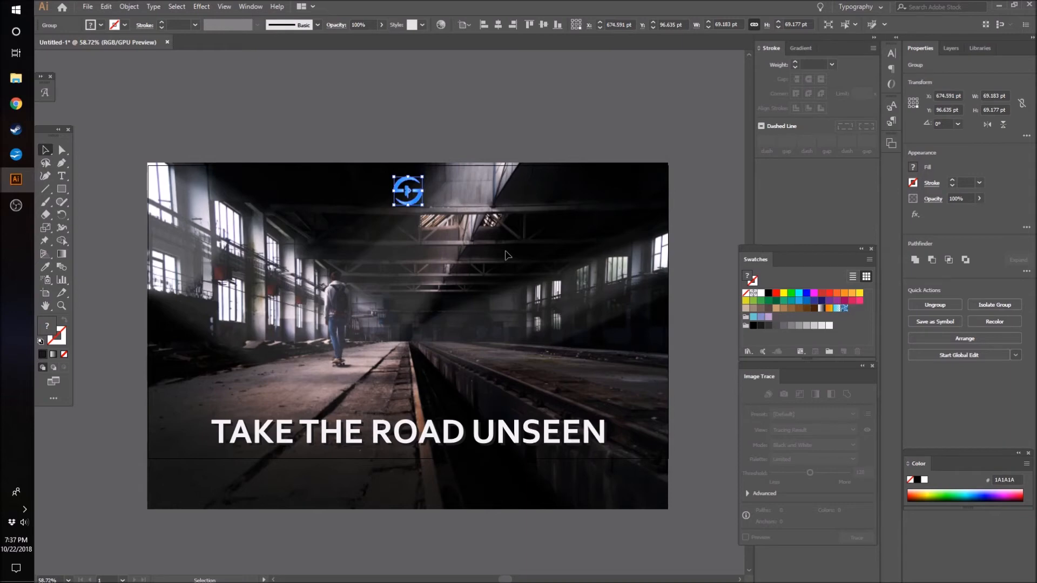
click(508, 255)
- Nudge the emblem up and down in small increments to fine-tune its gap from the artboard's upper edge, and deselect it
drag(296, 168, 459, 242)
drag(360, 171, 481, 242)
key(Down)
key(Down)
key(Down)
key(Down)
key(Up)
key(Up)
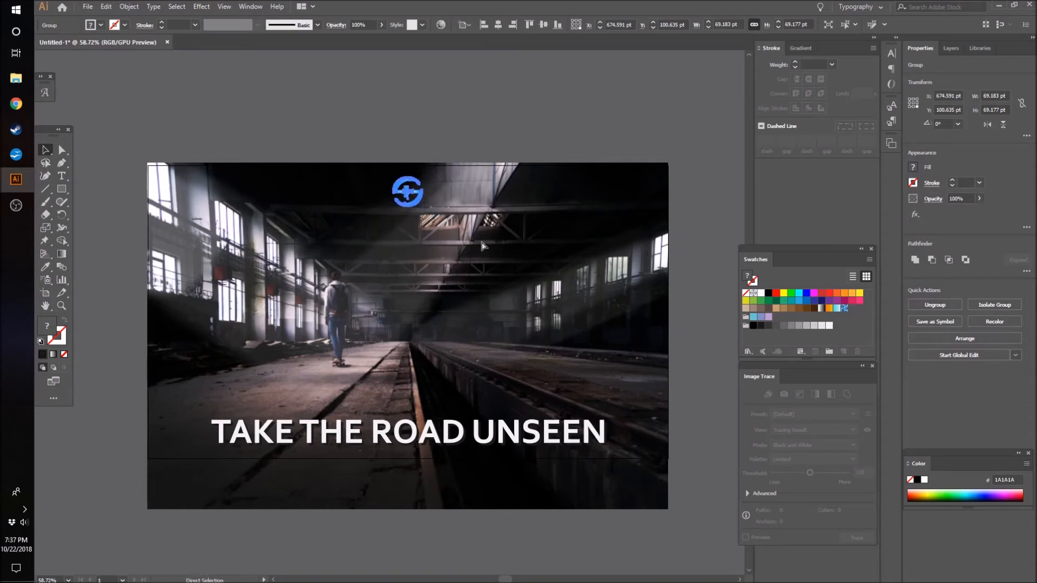
key(Down)
key(Down)
key(Down)
key(Down)
key(Down)
key(Down)
key(Down)
key(Down)
key(Down)
key(Down)
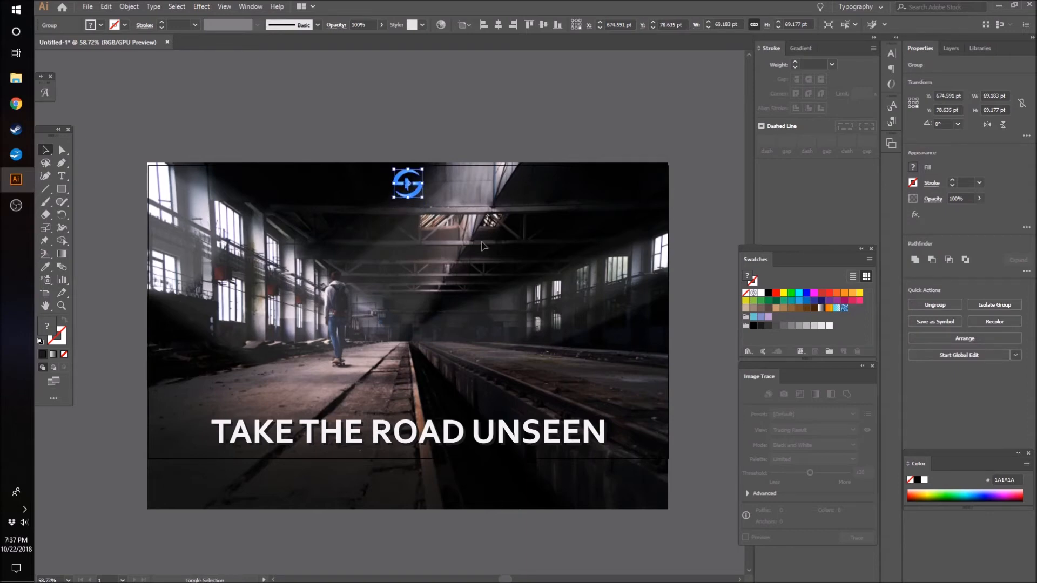
key(Up)
key(Up)
key(Up)
key(Up)
key(Up)
key(Up)
key(Up)
key(Up)
key(Up)
key(Up)
key(Up)
key(Up)
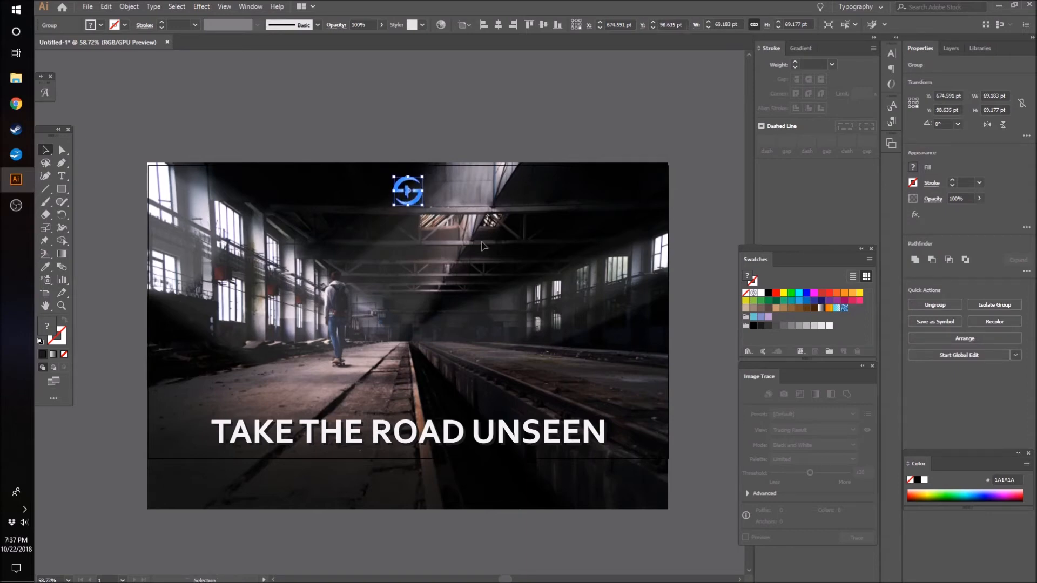
key(Down)
key(Down)
key(Down)
key(Down)
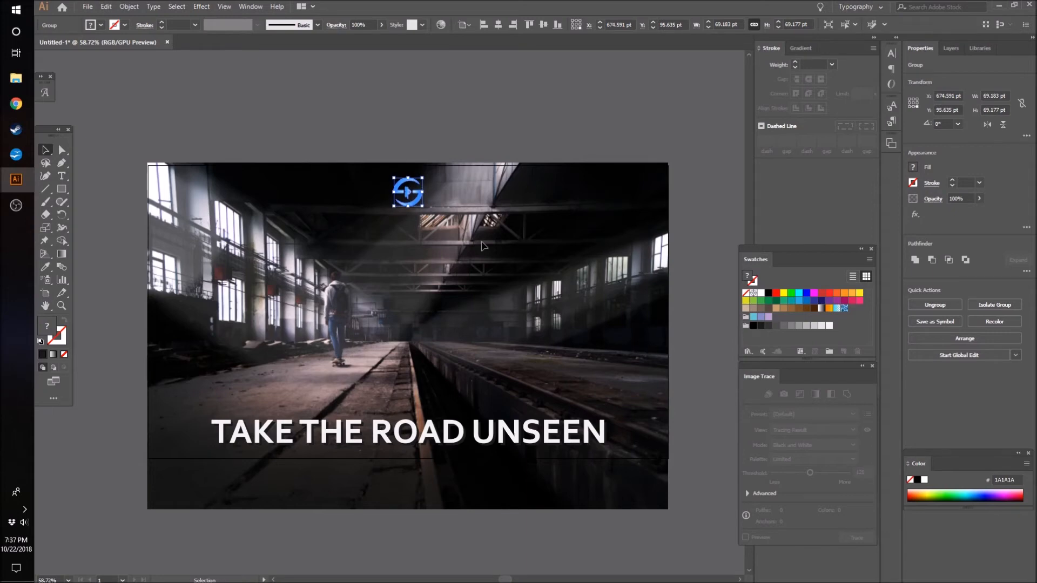
click(349, 84)
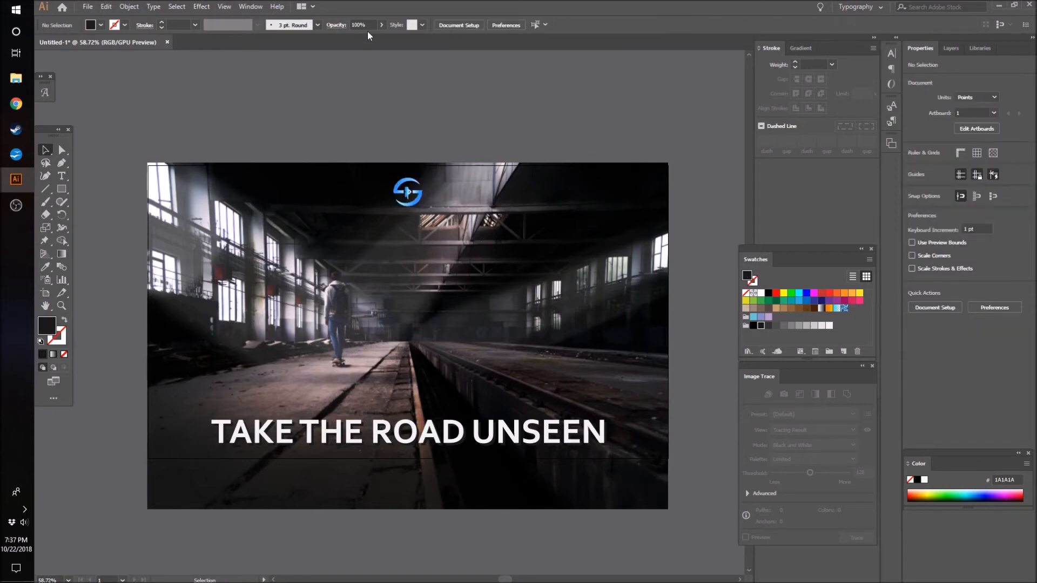
- Lower the emblem's opacity to 50% and deselect it
click(382, 25)
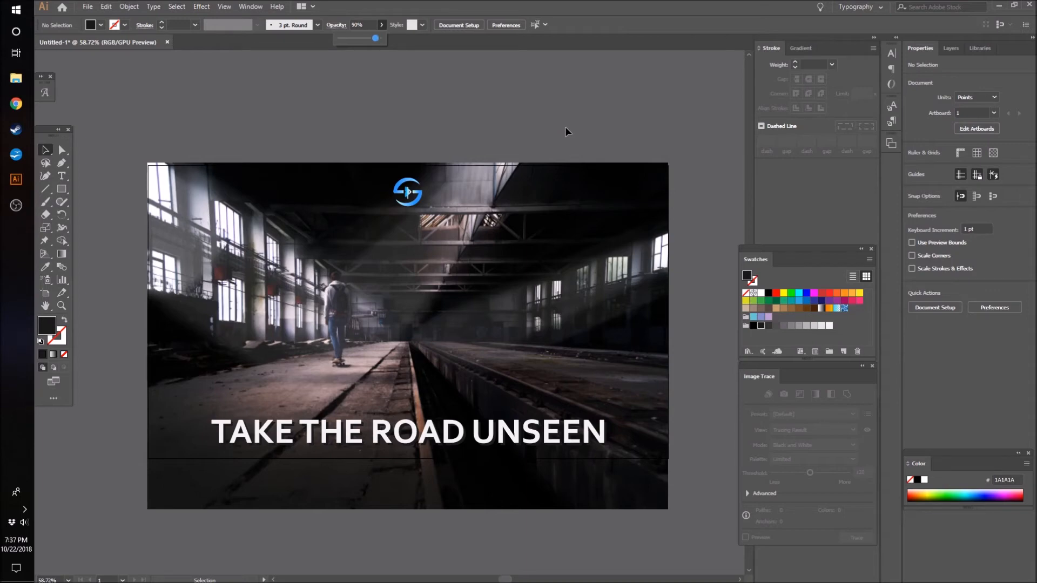
click(409, 188)
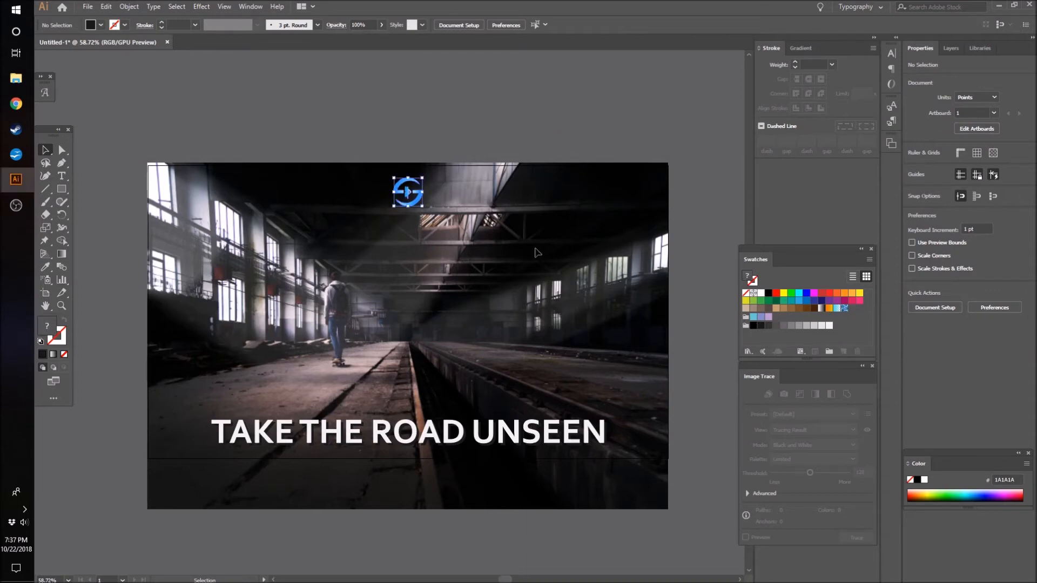
click(386, 25)
scroll(464, 86, down, 4)
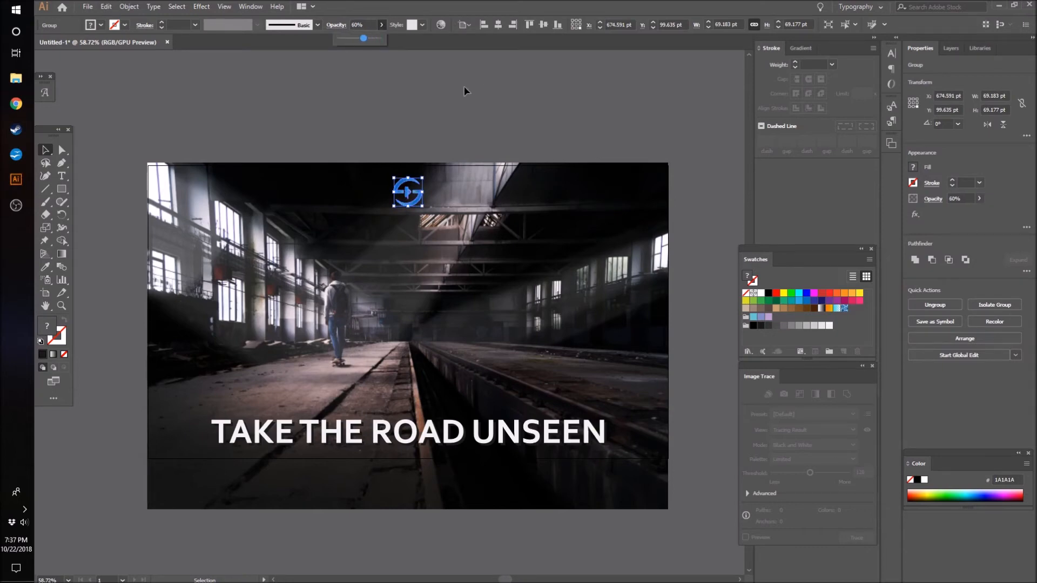
click(464, 86)
drag(350, 135, 481, 232)
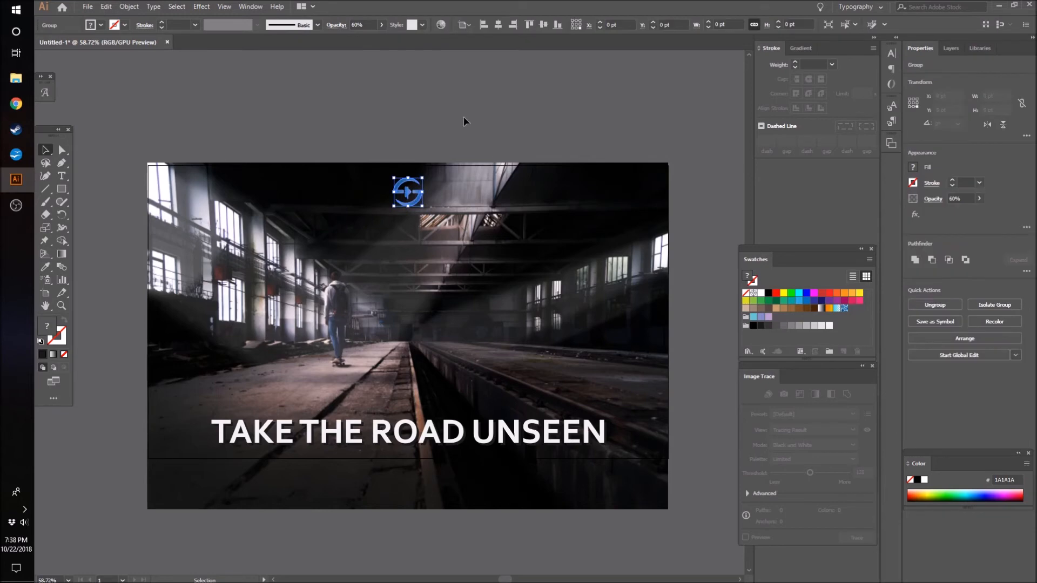
click(380, 25)
scroll(379, 25, down, 1)
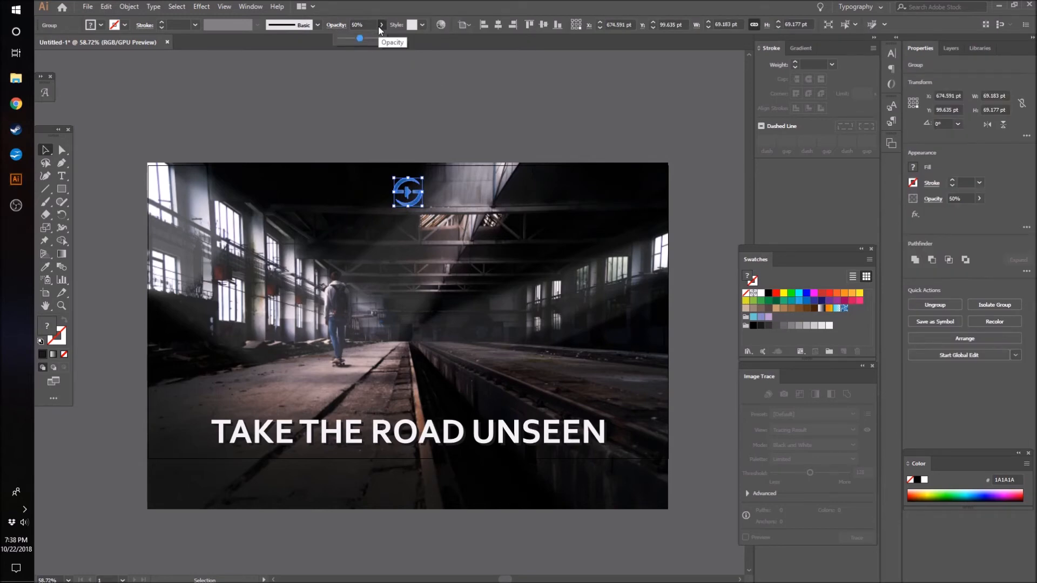
click(371, 106)
- Convert the emblem to grayscale with Adjust Color Balance, setting Black to -22%, and deselect it
scroll(405, 183, up, 4)
click(407, 173)
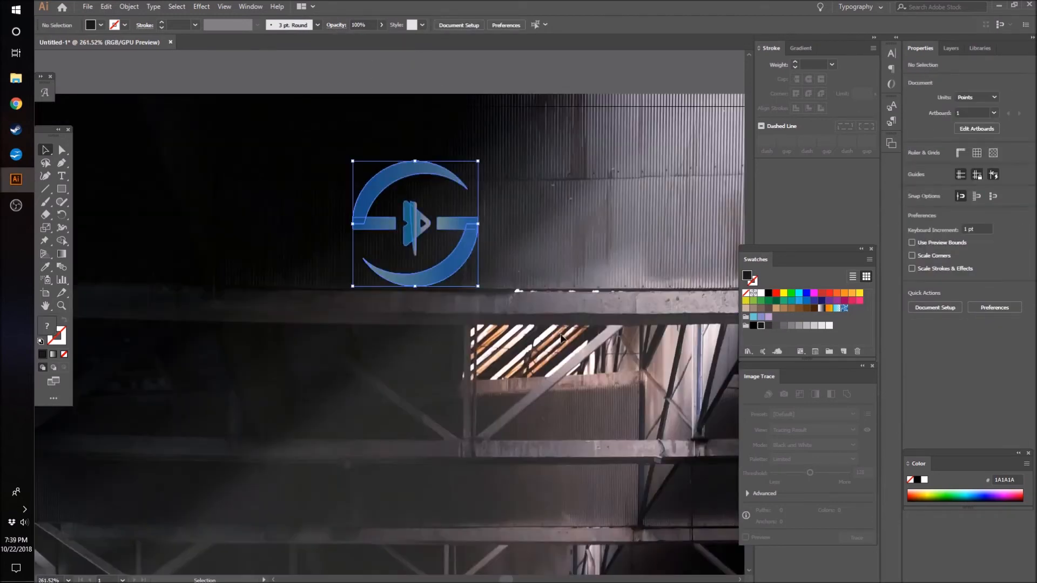
click(106, 6)
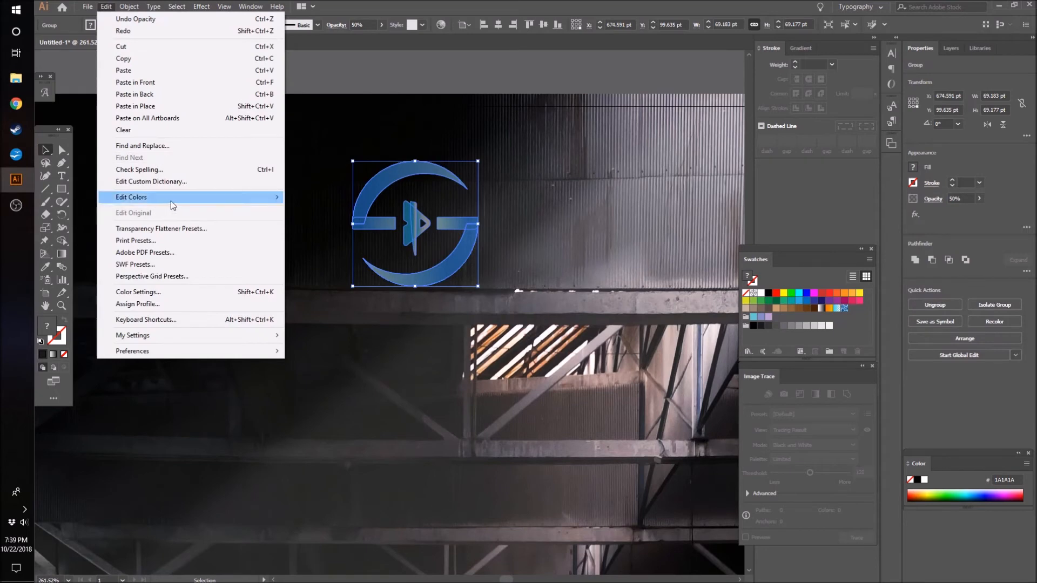
mouse_move(170, 201)
click(317, 221)
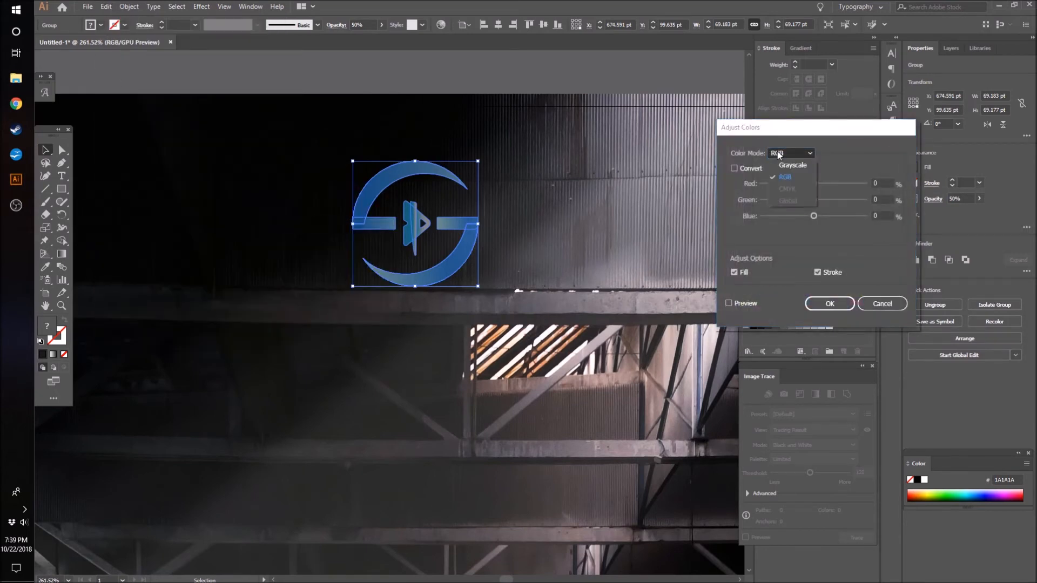
click(789, 170)
click(733, 169)
drag(809, 185, 778, 188)
click(729, 303)
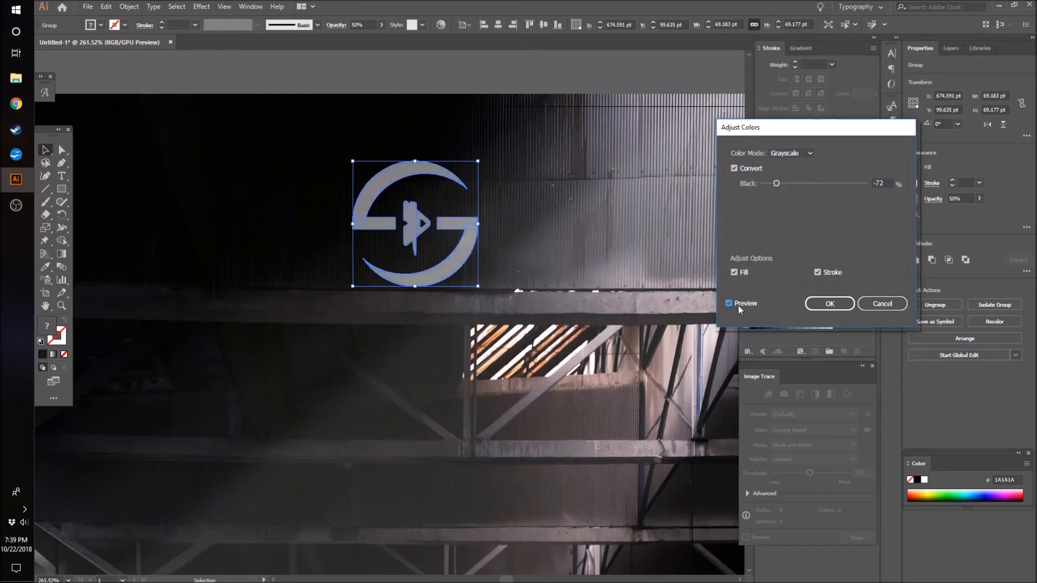
drag(780, 190, 802, 186)
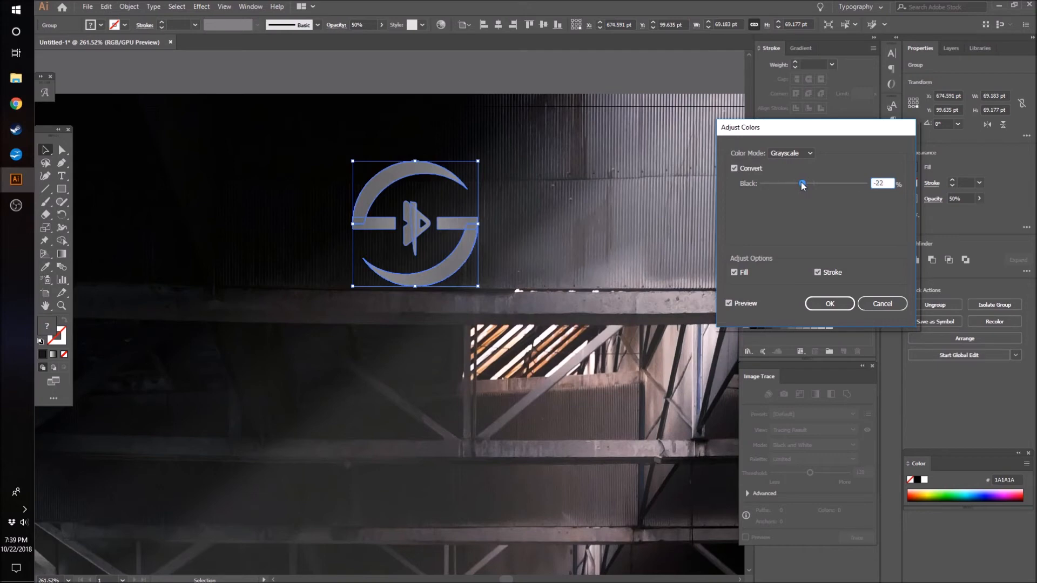
click(829, 304)
click(402, 102)
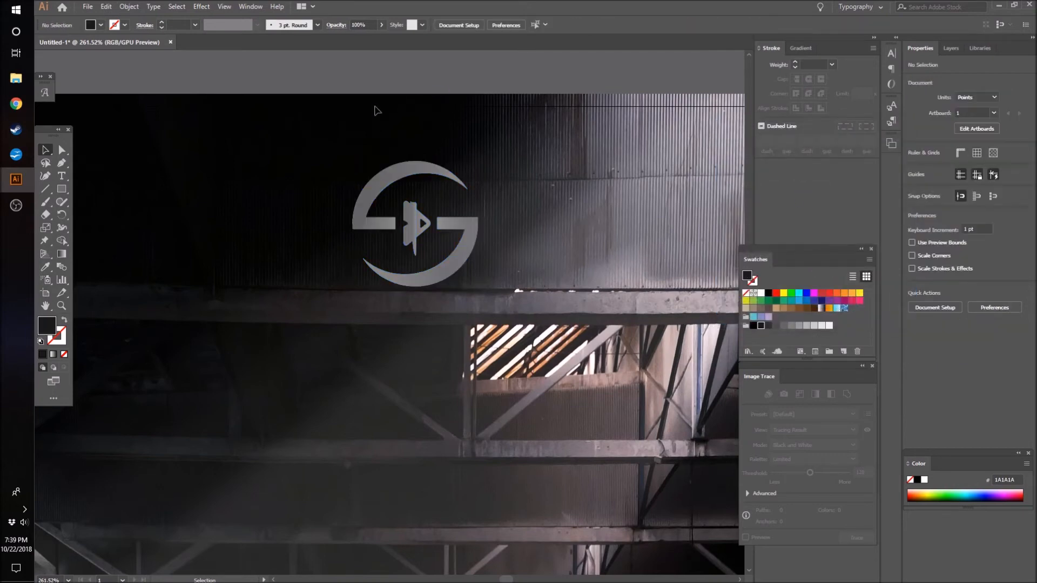
- Darken the emblem by raising its grayscale Black level with Adjust Color Balance, previewing the change before applying it
drag(299, 129, 500, 287)
click(462, 163)
drag(298, 143, 482, 228)
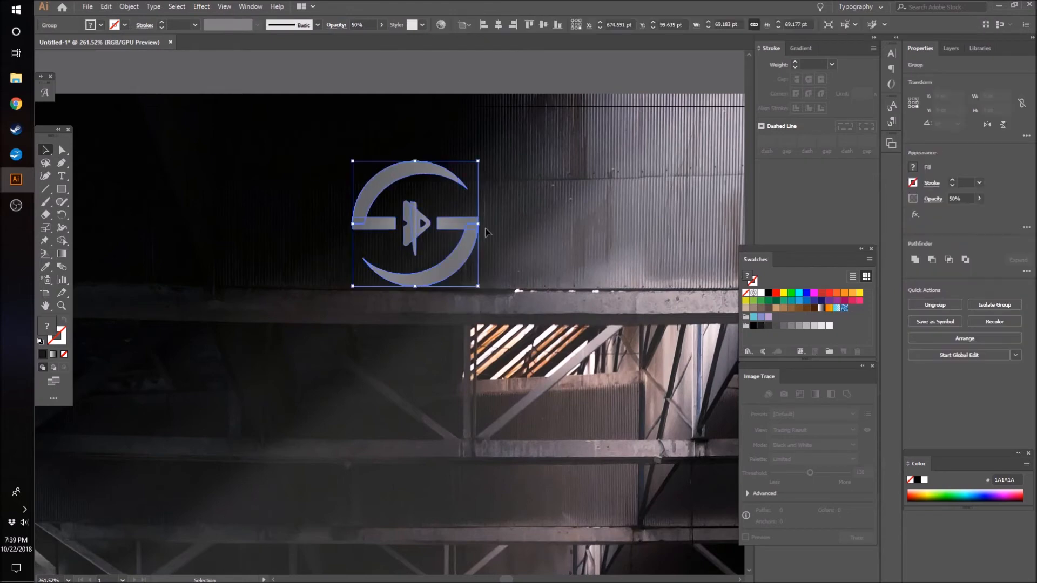
click(104, 6)
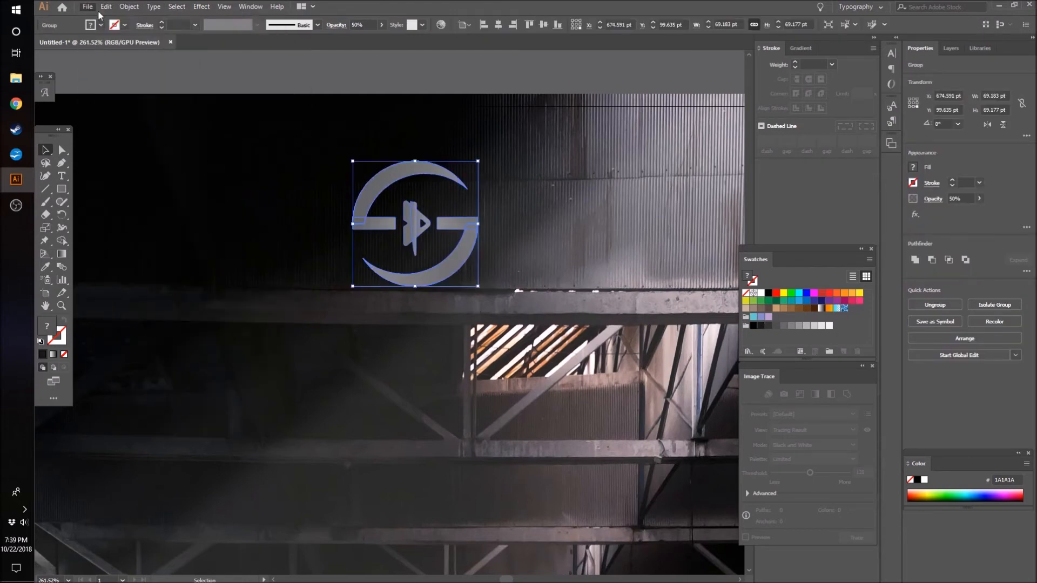
mouse_move(146, 197)
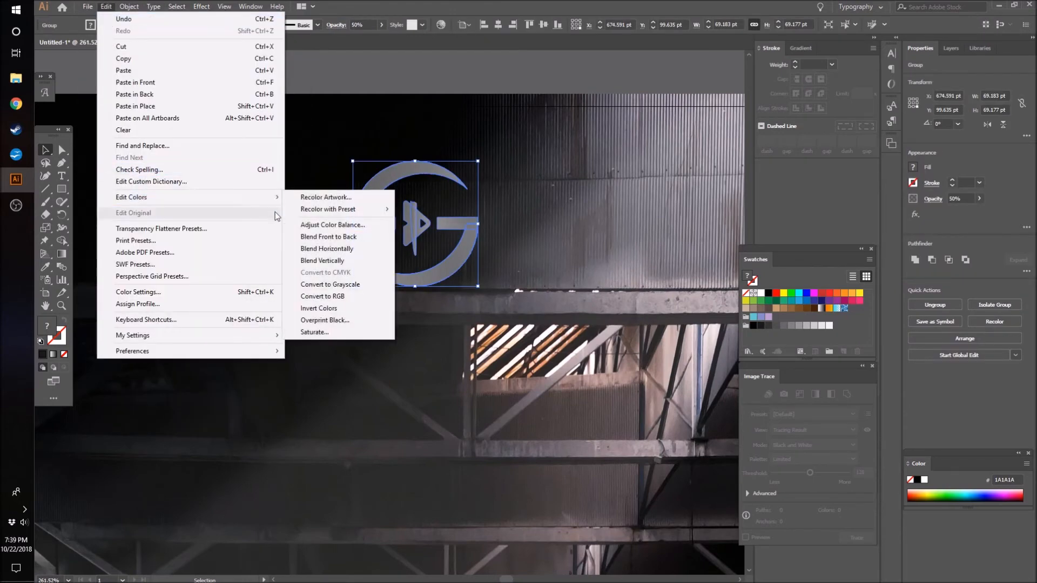
click(328, 226)
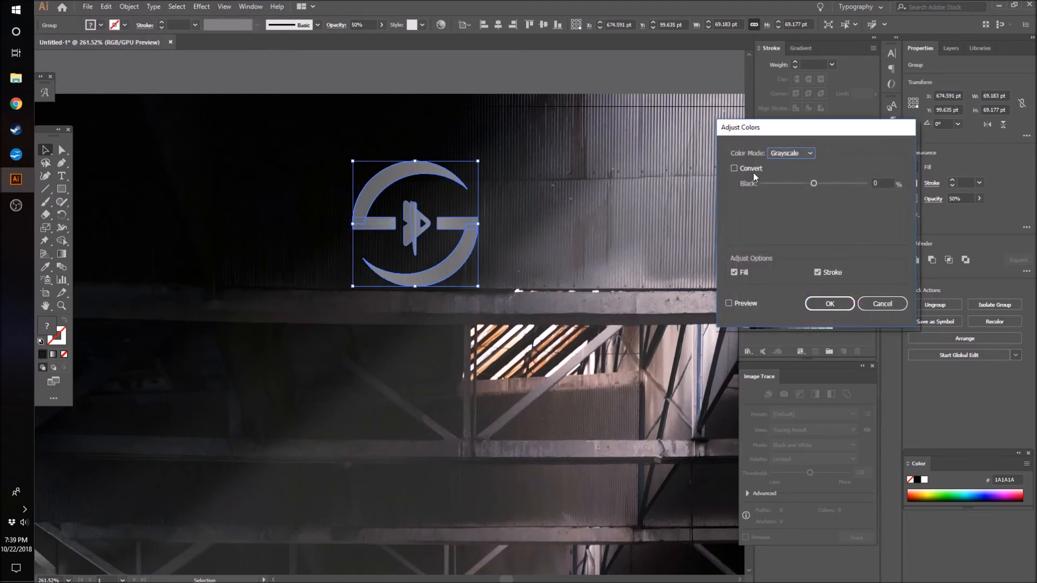
drag(813, 183, 820, 183)
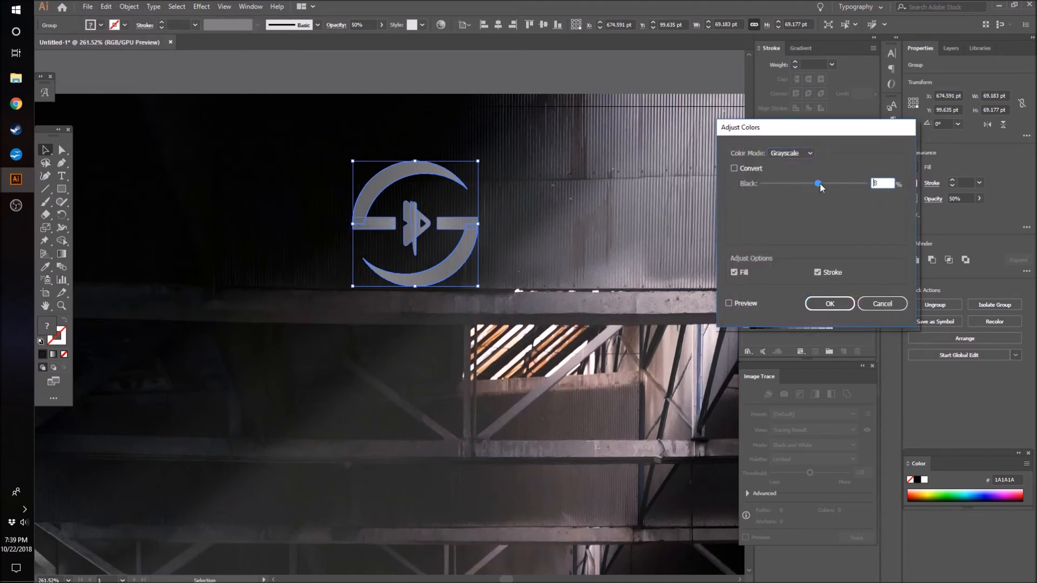
click(729, 304)
drag(820, 184, 840, 184)
click(829, 304)
click(579, 173)
- Examine how the darkened emblem blends with the photo, up close and across the whole artboard
key(z)
drag(601, 196, 390, 258)
scroll(465, 292, down, 2)
mouse_move(749, 258)
mouse_down()
mouse_move(711, 260)
mouse_move(763, 261)
mouse_up()
drag(631, 290, 577, 315)
drag(485, 580, 505, 579)
scroll(379, 358, up, 2)
drag(339, 252, 379, 252)
scroll(373, 252, down, 2)
- Darken the emblem further with Adjust Color Balance, setting grayscale Black to 39% with Preview on
click(45, 154)
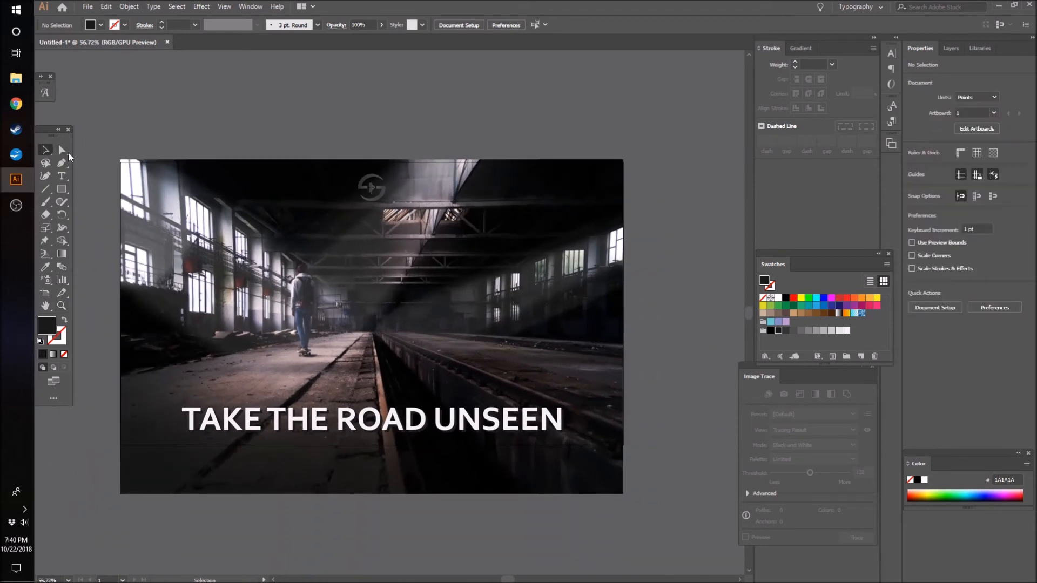
click(372, 187)
click(121, 6)
mouse_move(147, 198)
click(324, 225)
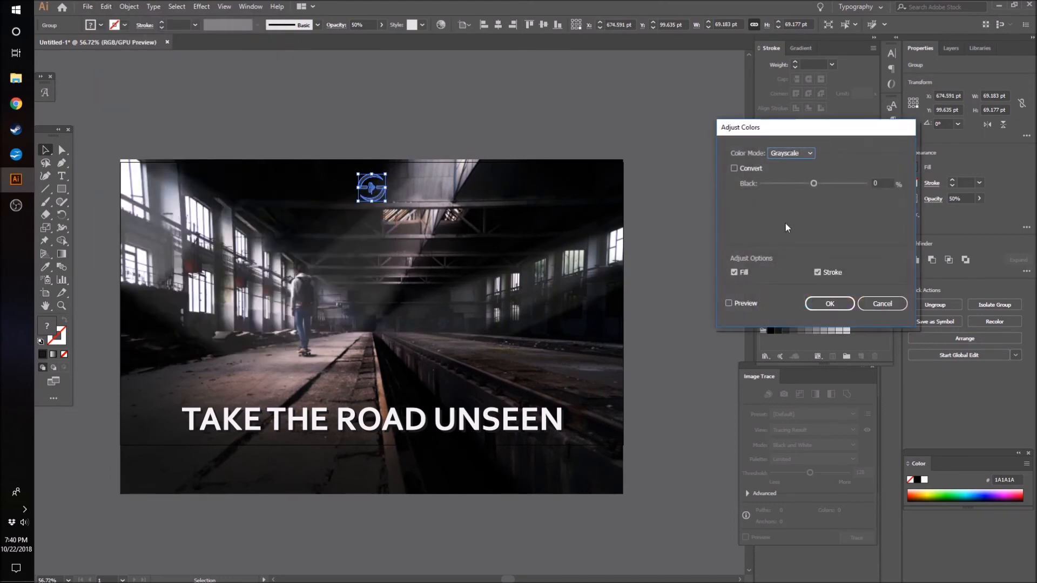
drag(814, 183, 833, 187)
click(736, 305)
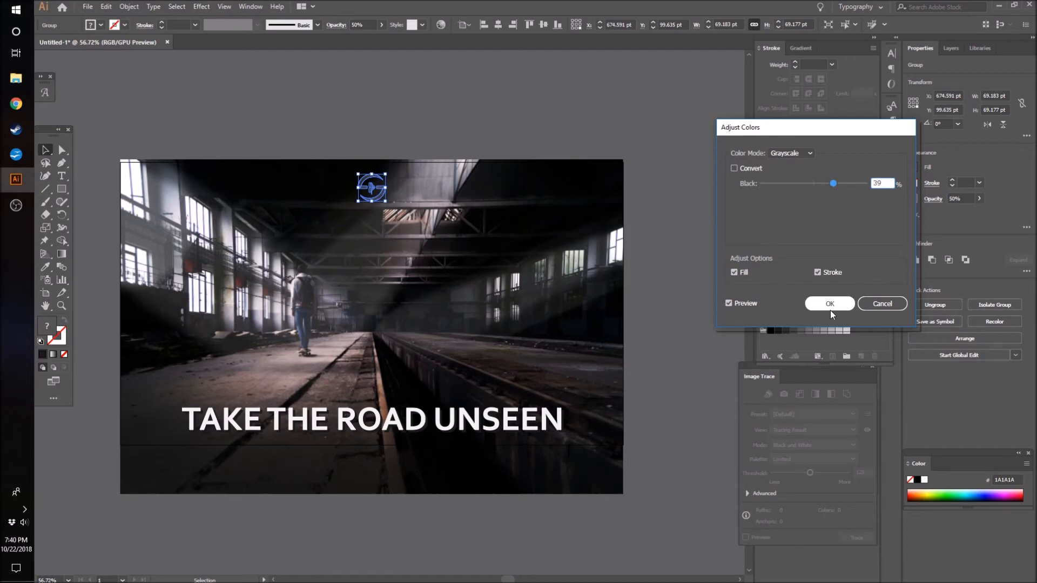
click(830, 303)
click(439, 99)
- Lower the emblem's opacity to 40% and deselect it to review the whole design
scroll(347, 147, down, 1)
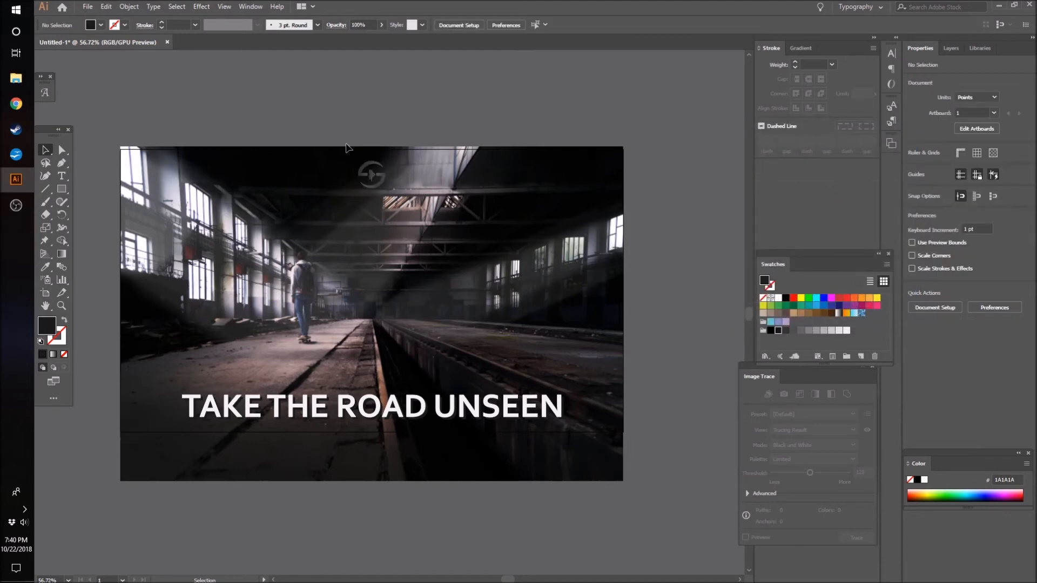
scroll(348, 148, down, 1)
click(370, 162)
click(385, 27)
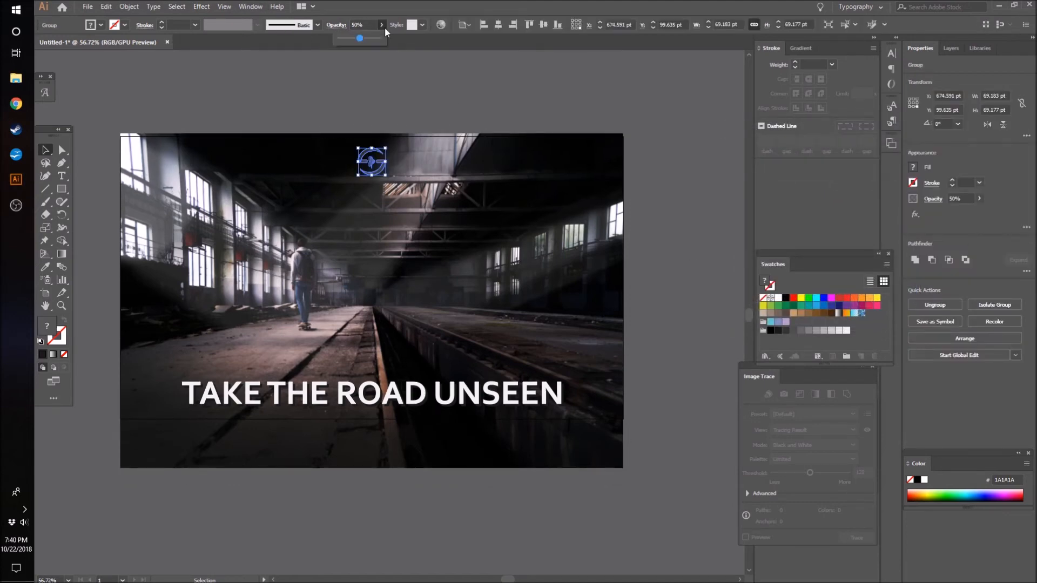
click(440, 77)
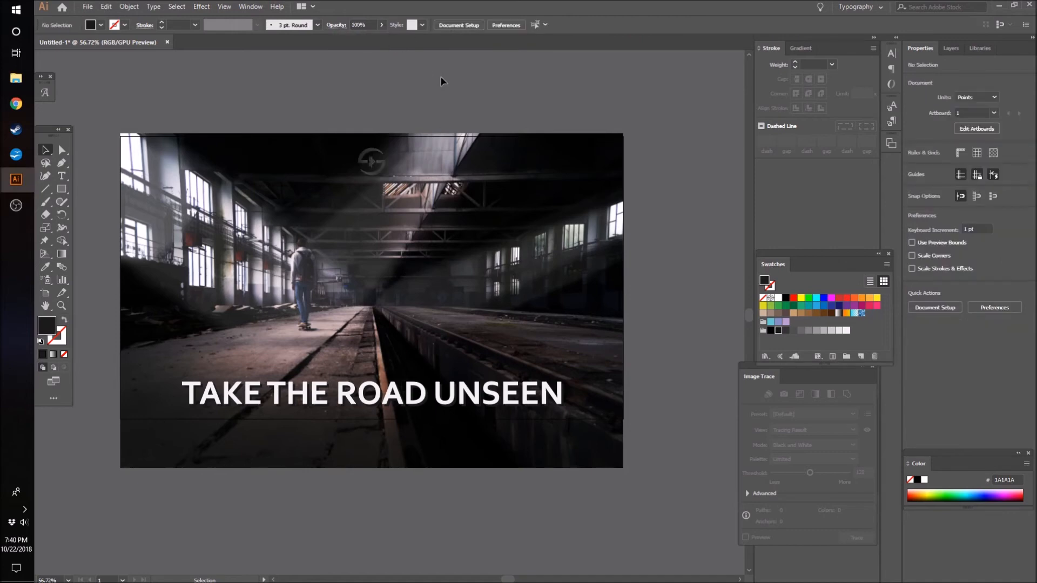
scroll(442, 90, down, 1)
scroll(442, 96, up, 4)
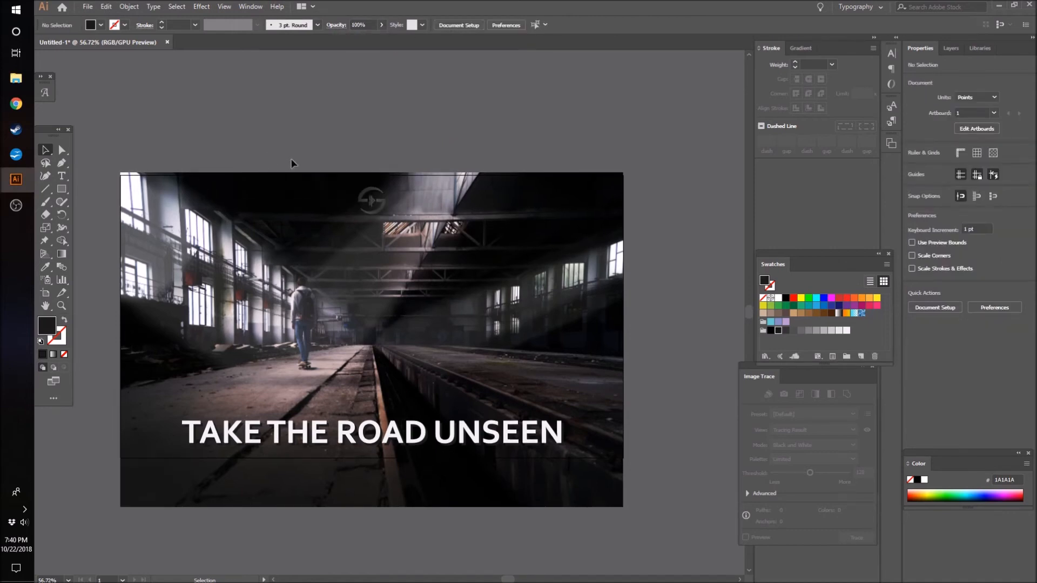
click(372, 200)
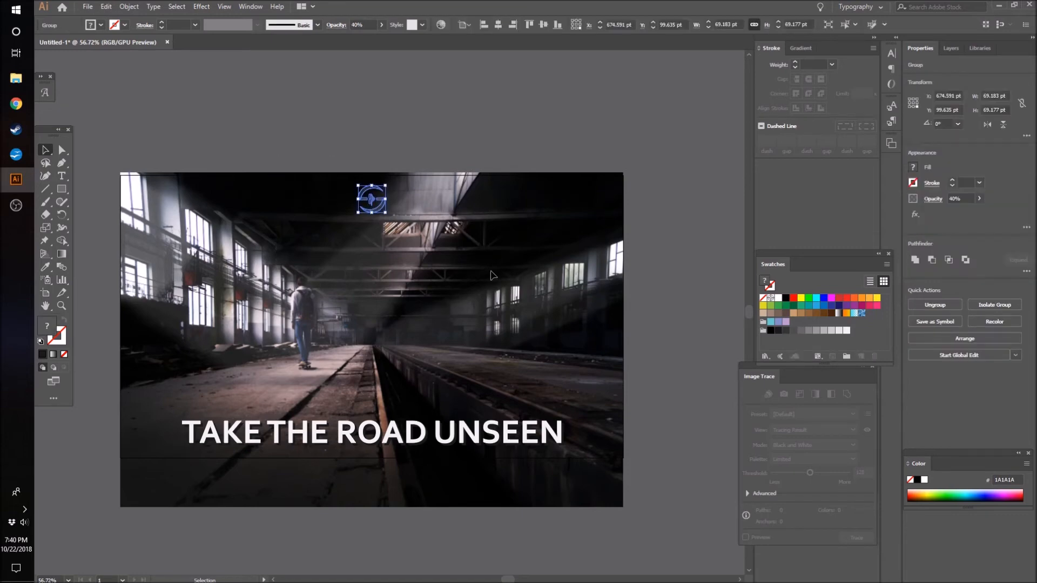
click(660, 431)
scroll(660, 430, up, 1)
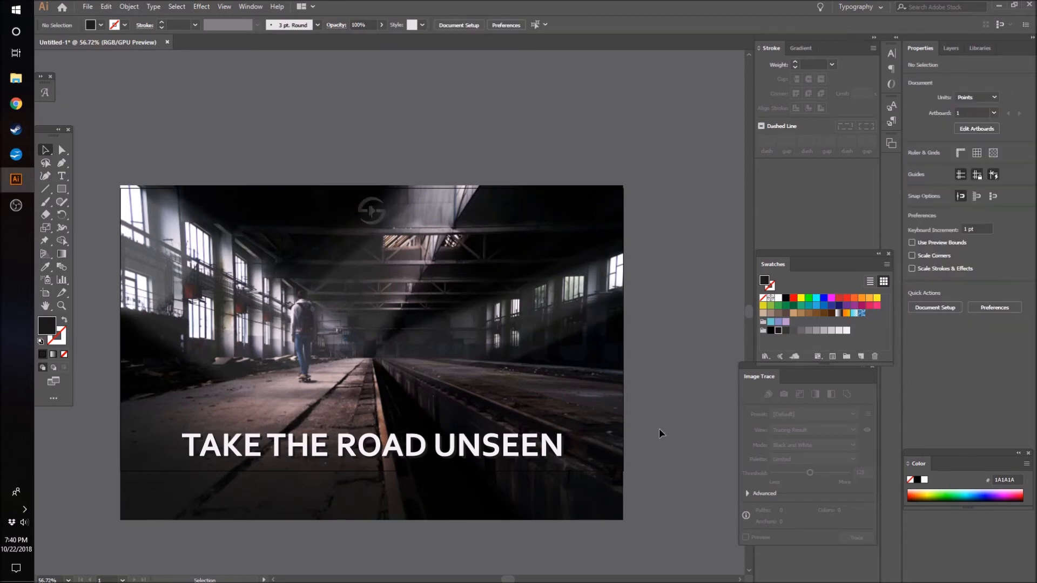
- Save the design as 10-22-2018 in Adobe Illustrator format in the IG Posts folder, with the Illustrator CC version options
drag(251, 232, 646, 489)
click(87, 7)
click(344, 150)
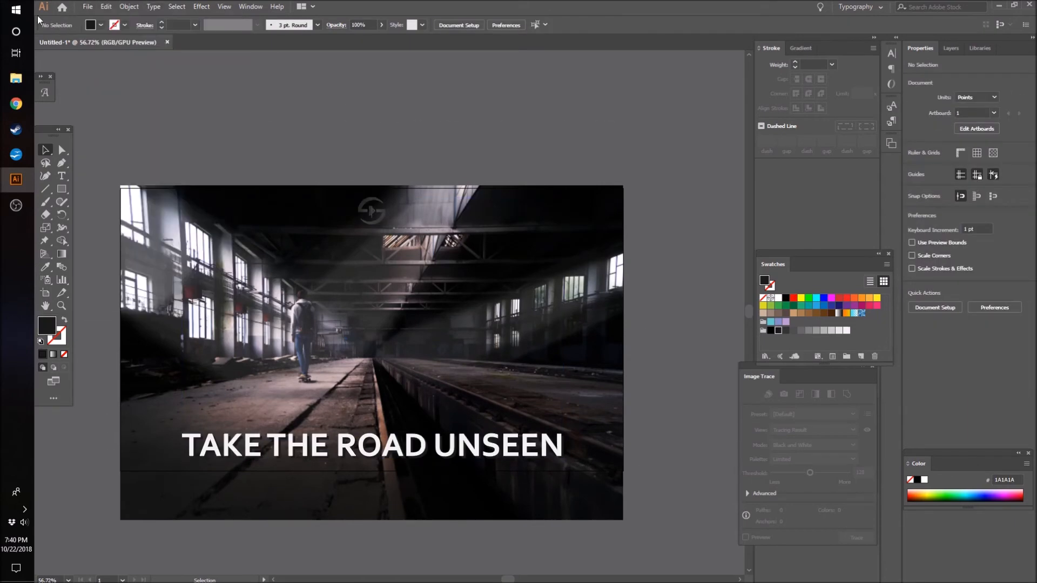
click(85, 7)
click(125, 106)
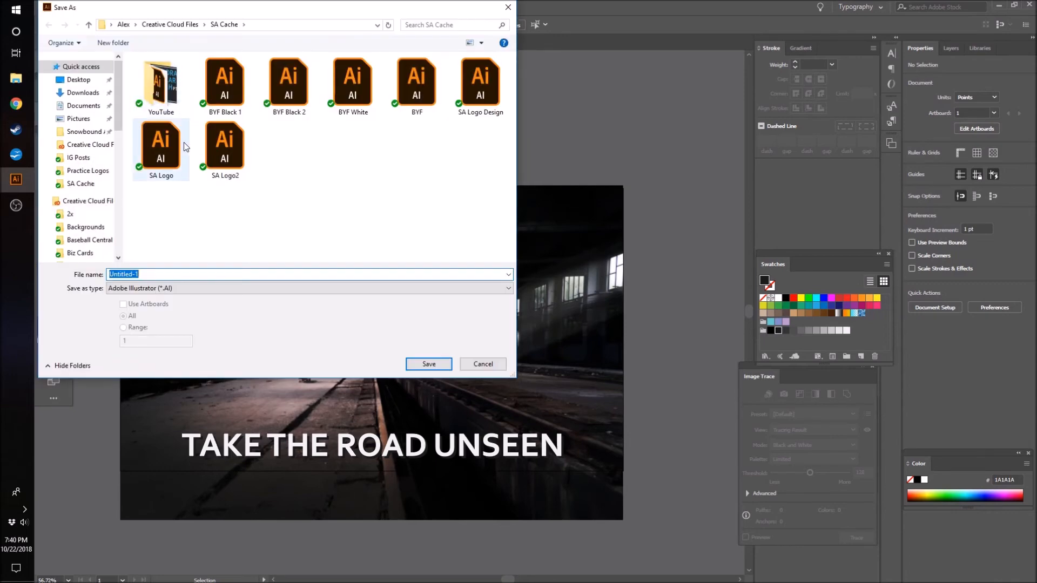
click(85, 161)
drag(516, 112, 530, 242)
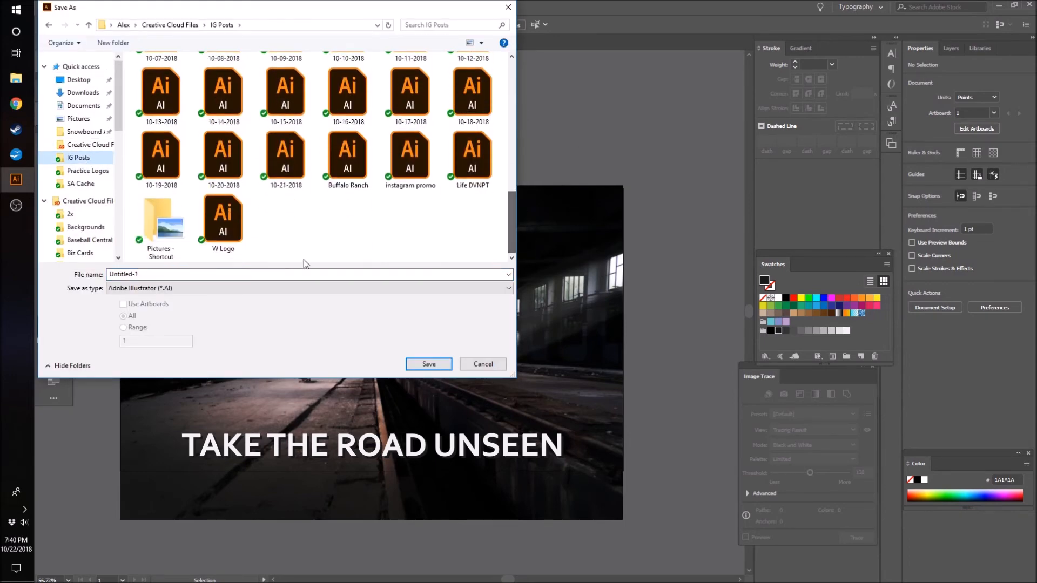
click(302, 165)
click(122, 274)
key(shift+Right)
text(2)
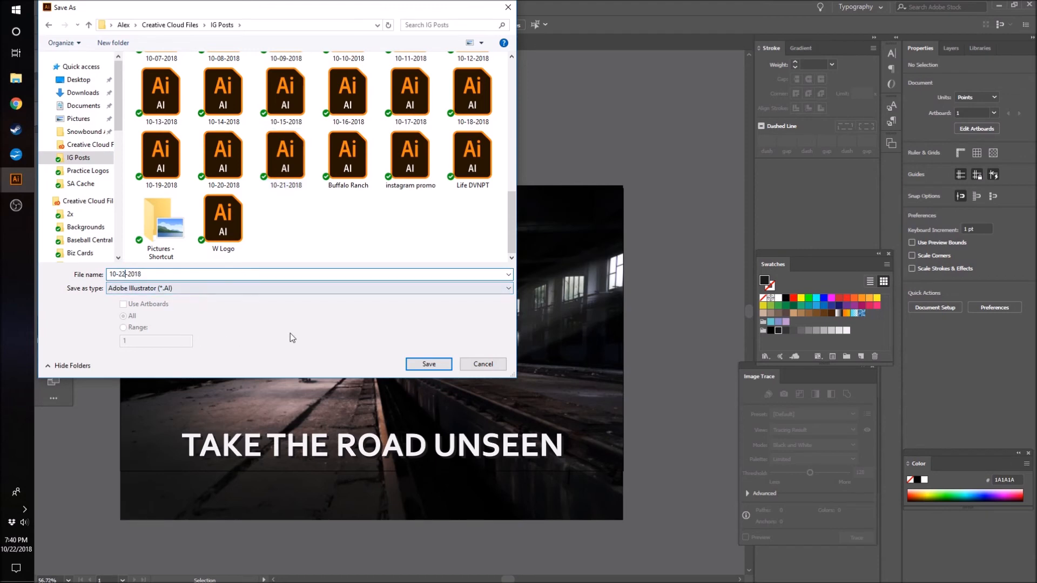
click(428, 364)
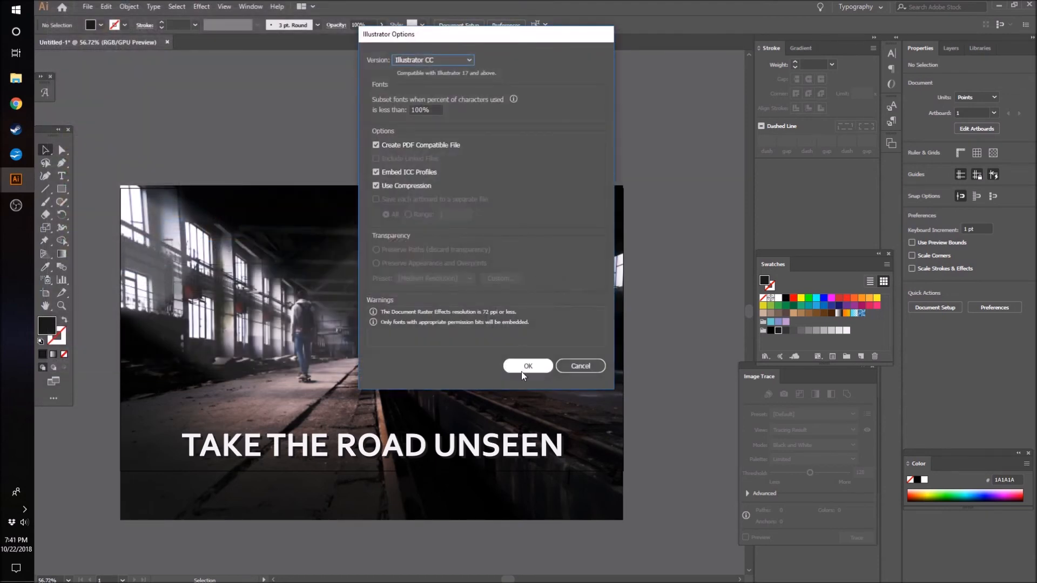
click(528, 368)
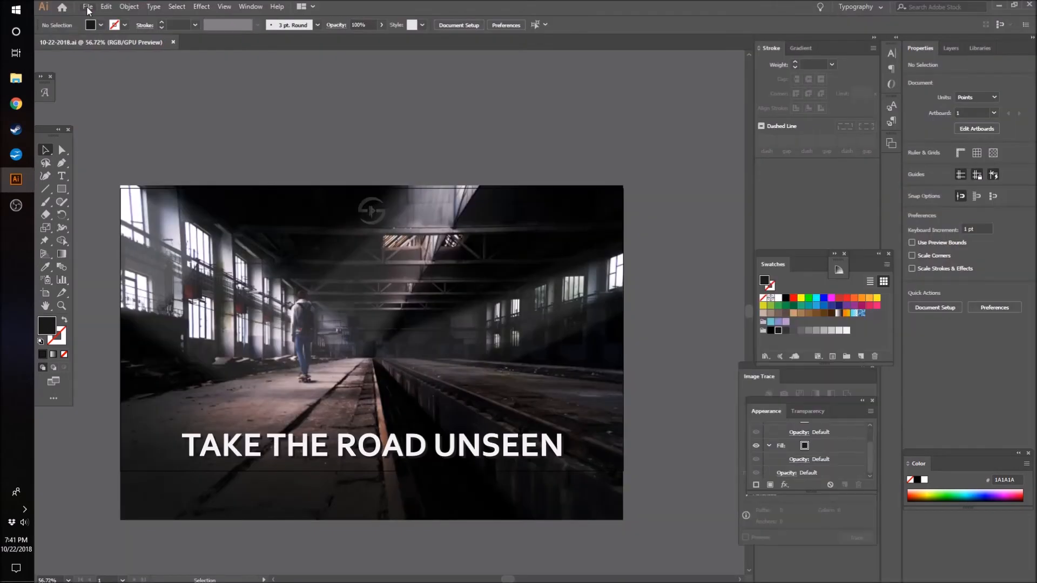
- Set up a JPEG export of 10-22-2018 using artboards with range 1, and cancel the export
click(88, 7)
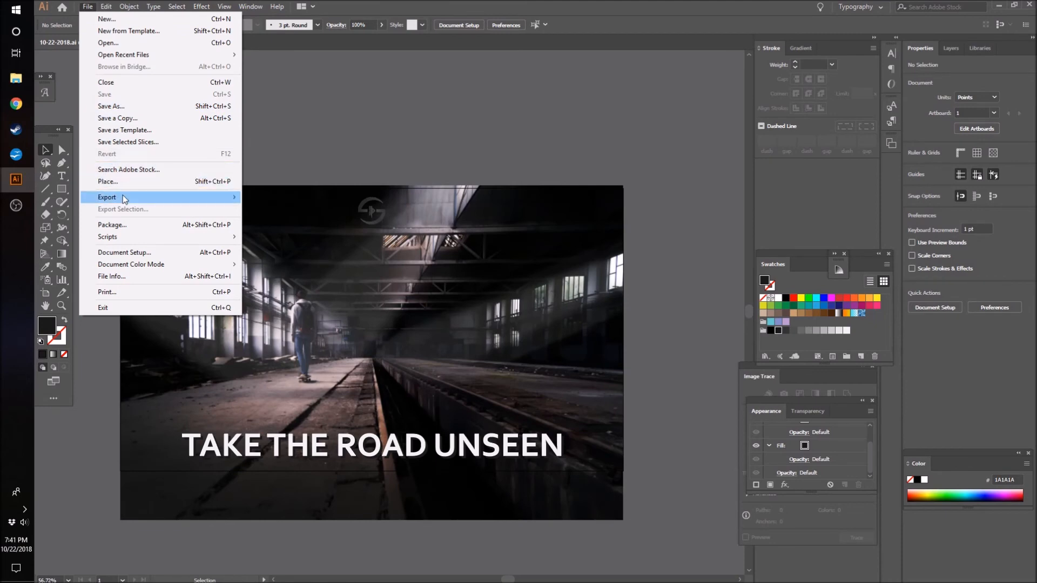
mouse_move(122, 196)
click(261, 209)
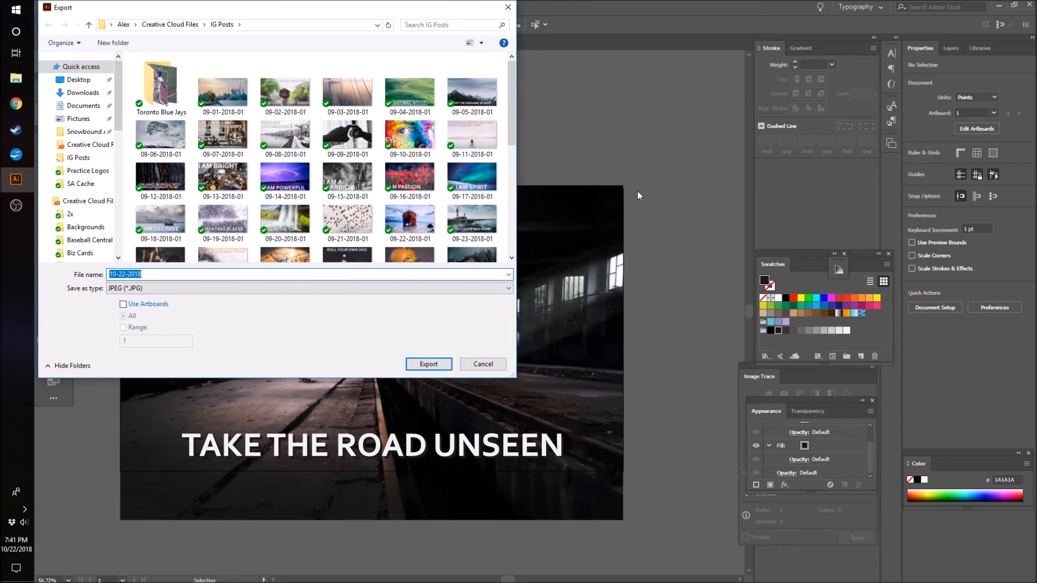
click(160, 304)
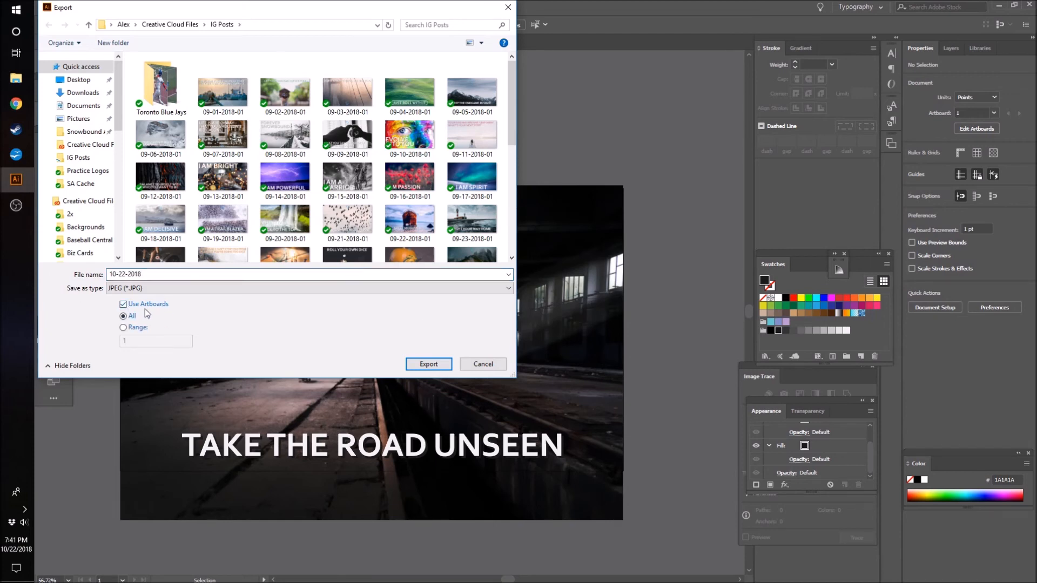
click(123, 329)
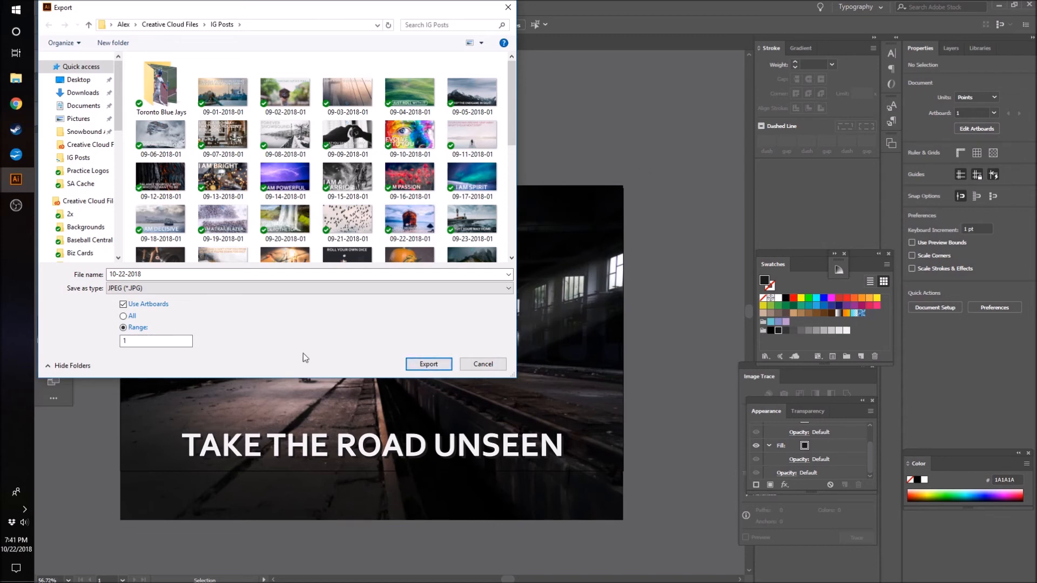
click(478, 365)
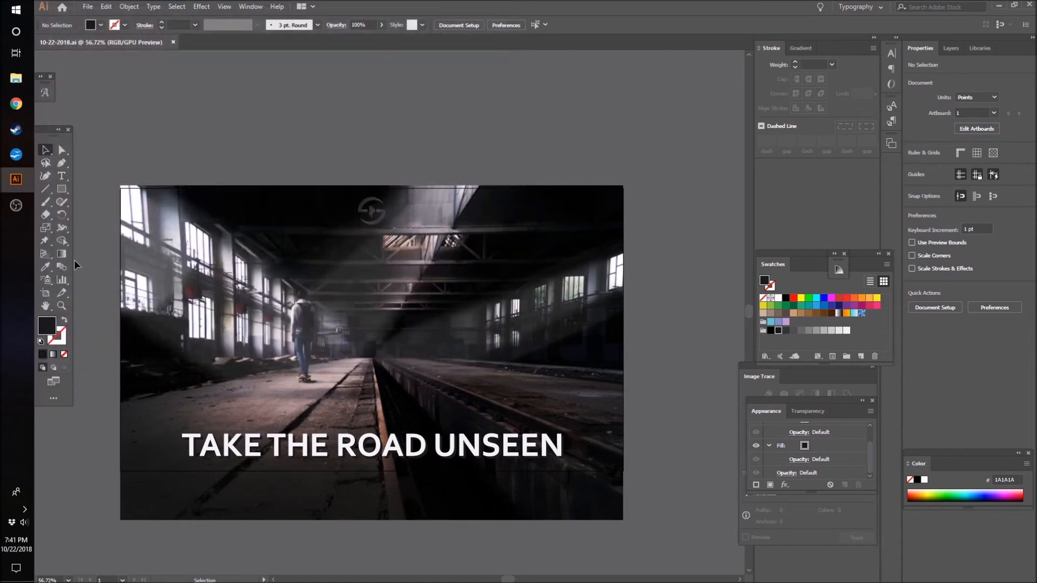
- Examine the artboard's bounds against the photo's edges and inspect the design up close and as a whole
click(45, 293)
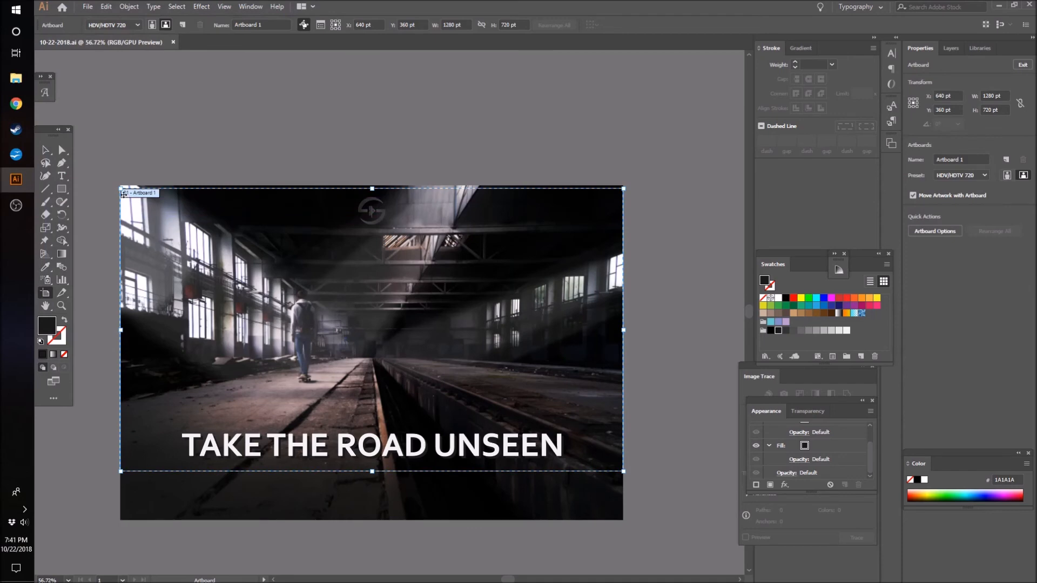
click(45, 150)
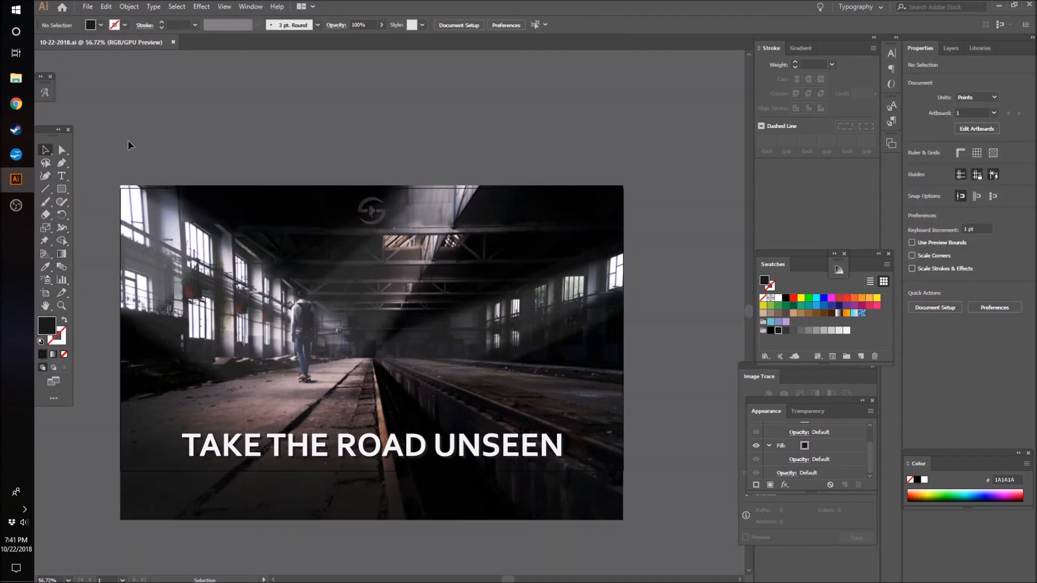
key(z)
drag(92, 268, 185, 245)
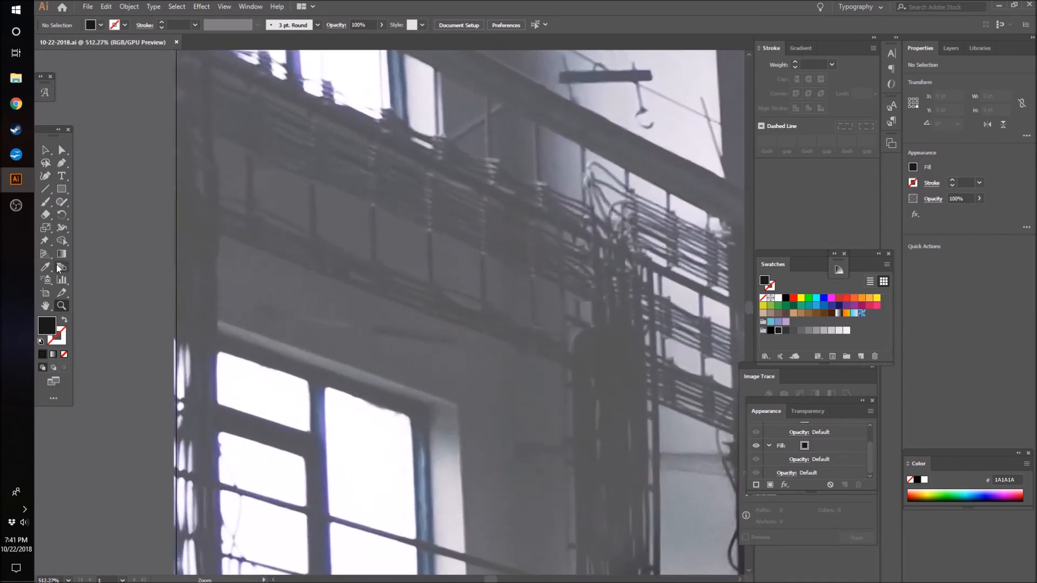
drag(274, 250, 187, 277)
drag(377, 253, 287, 310)
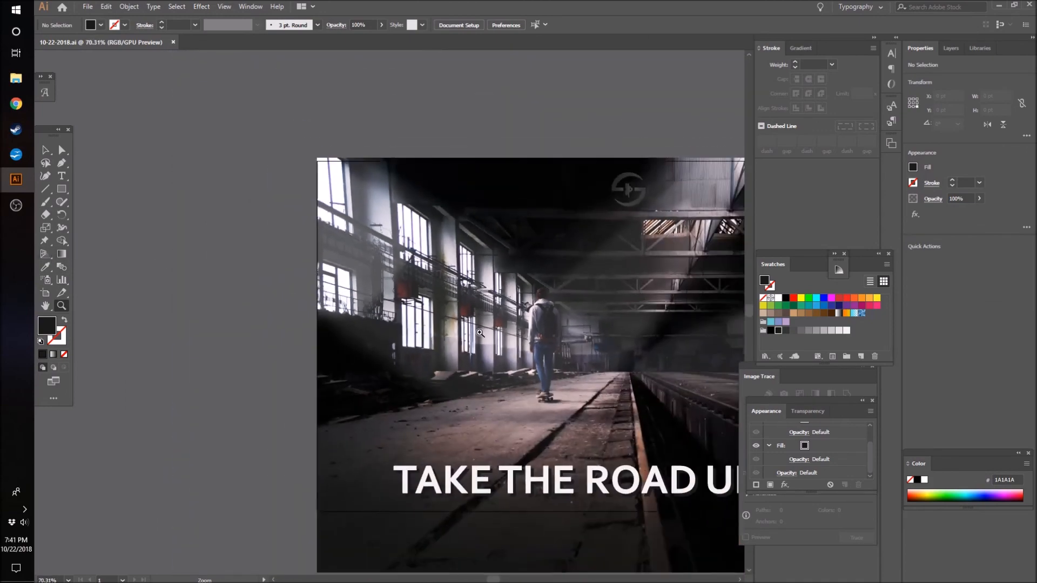
drag(475, 335, 425, 359)
drag(491, 578, 505, 577)
- Set up a JPEG export of 10-22-2018 in the IG Posts folder using artboards with range 1, and proceed to the JPEG options
click(87, 6)
mouse_move(163, 201)
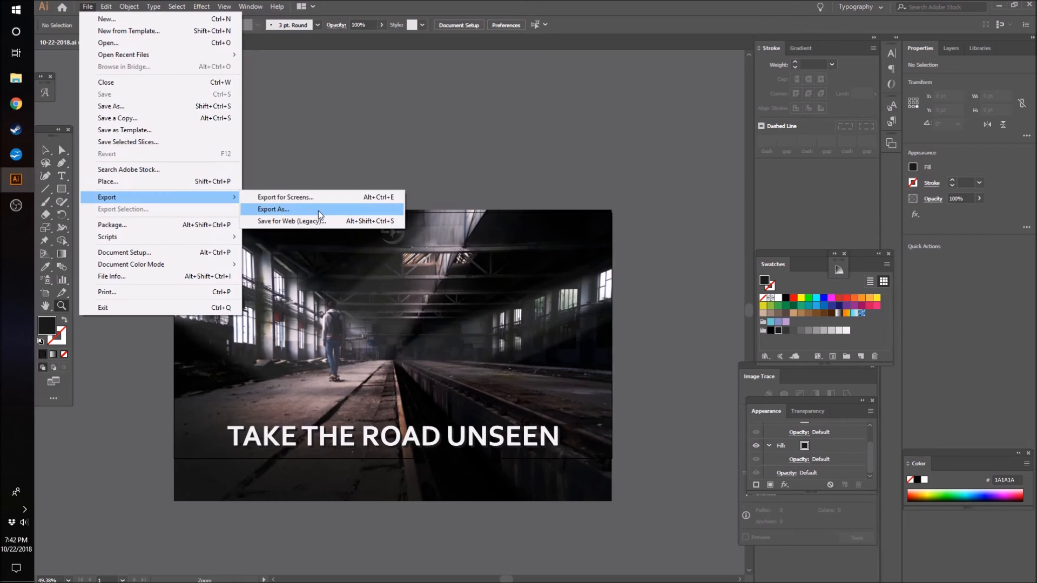
click(318, 210)
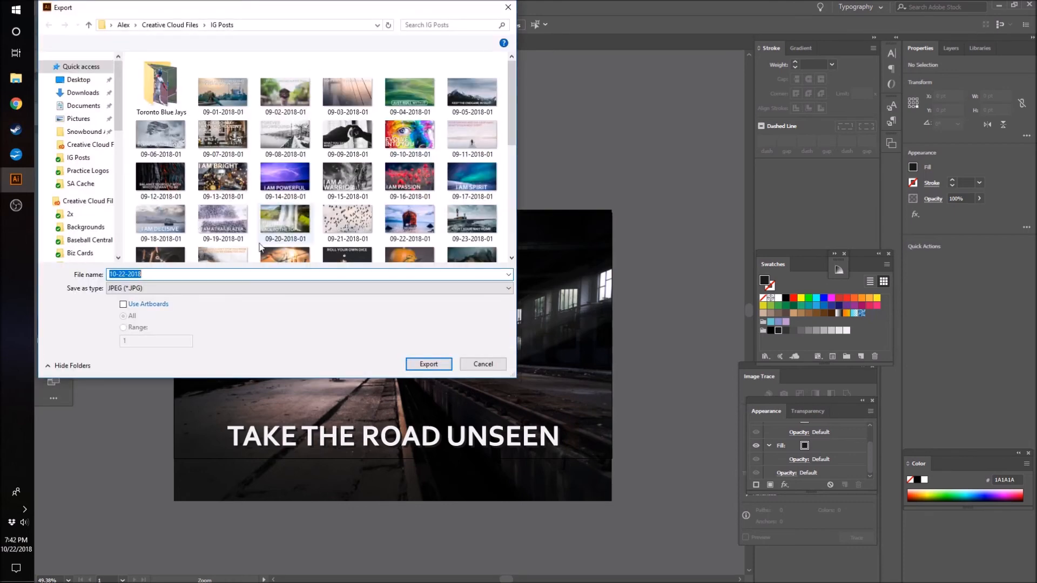
click(151, 303)
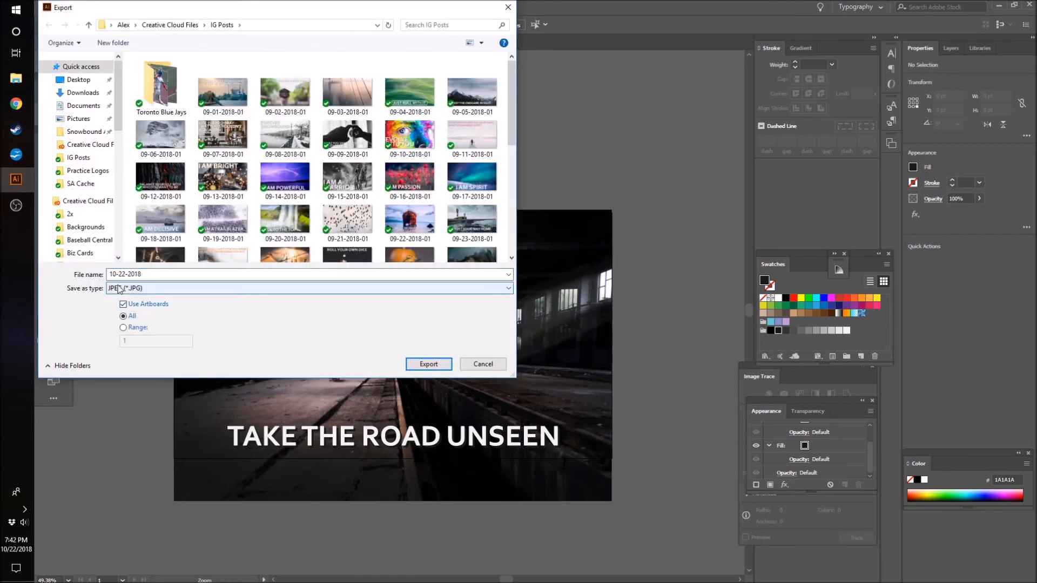
click(123, 328)
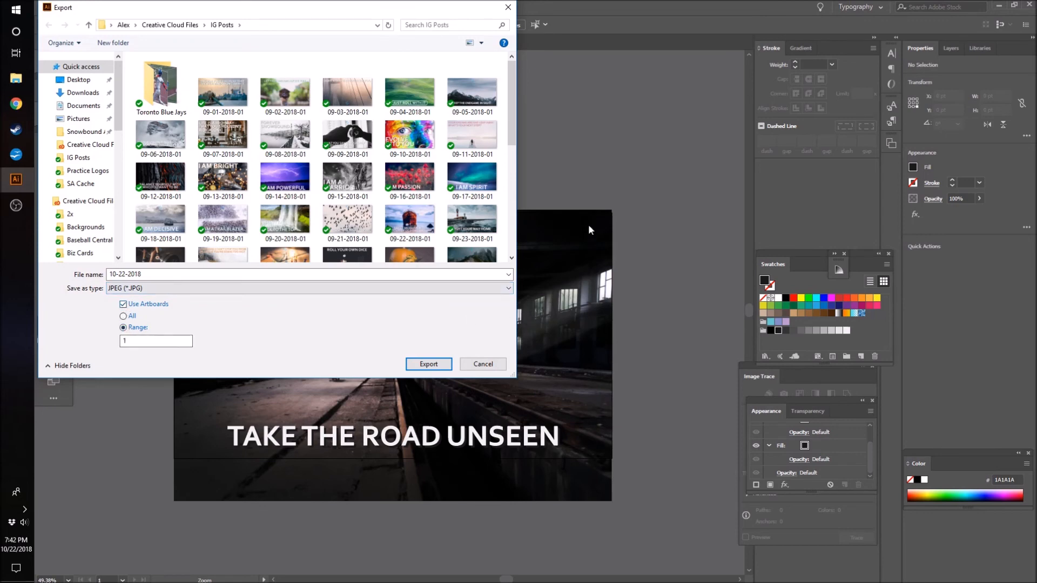
click(436, 364)
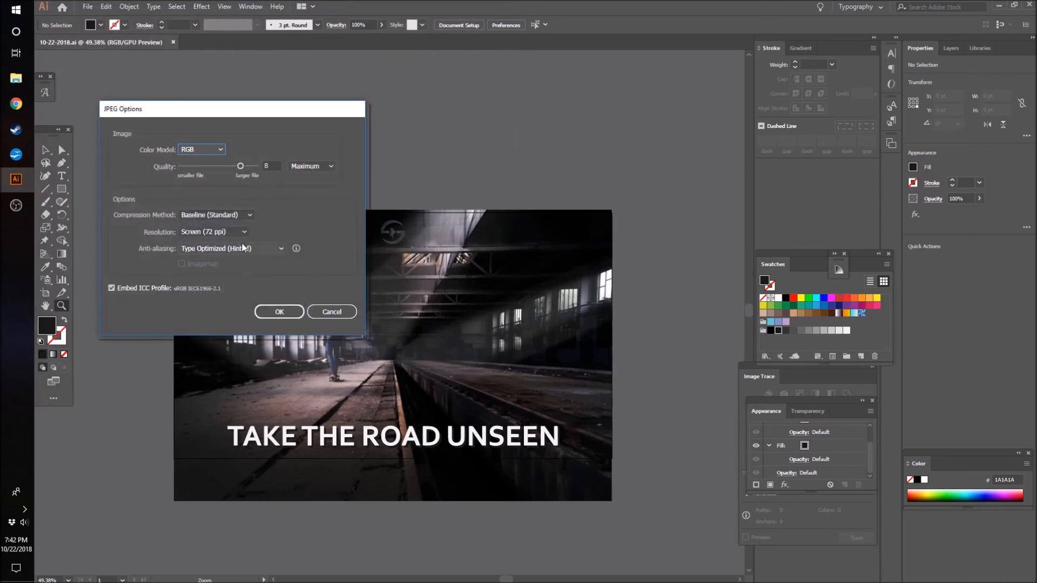
- Set the JPEG resolution to Medium (150 ppi) and keep the Baseline (Standard) compression method
click(235, 232)
click(229, 257)
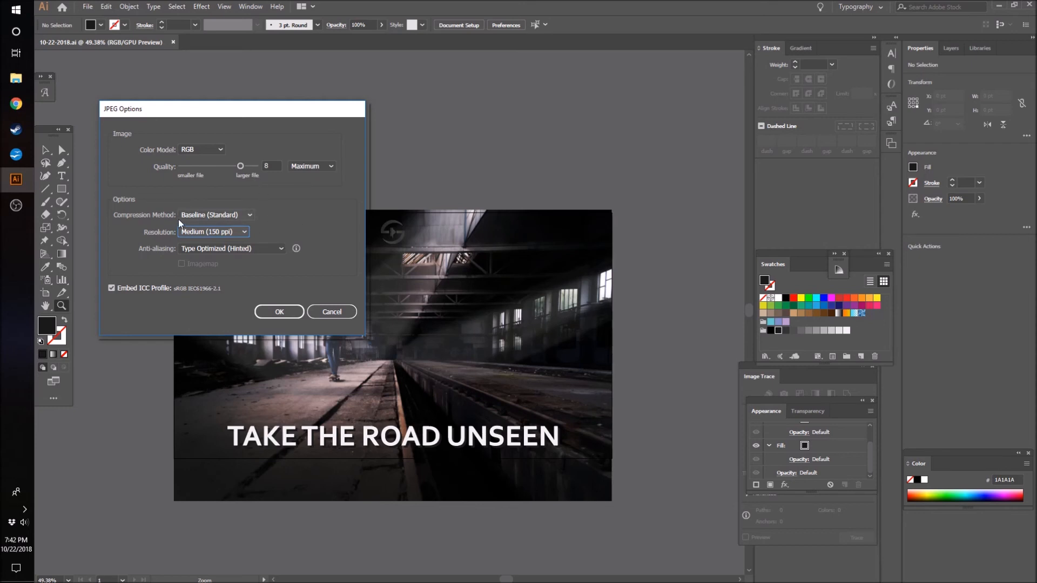
click(194, 217)
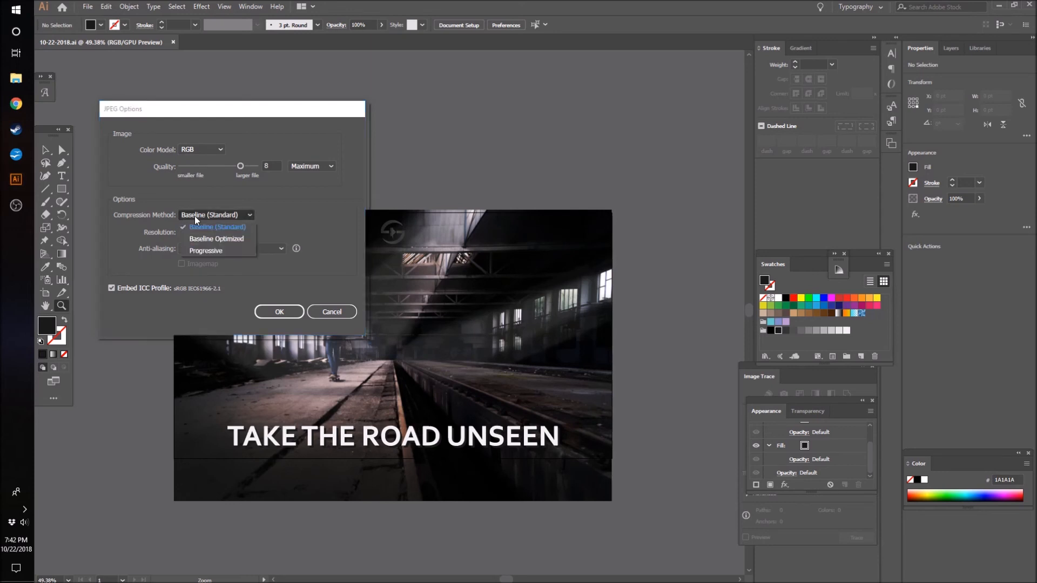
click(242, 228)
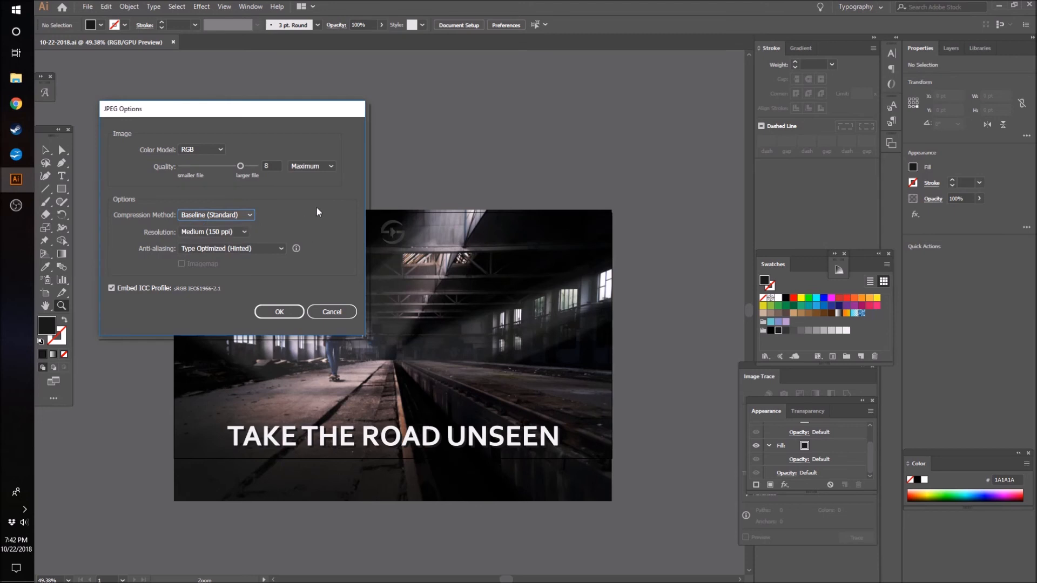
- Try smaller-file JPEG settings with quality 4, Screen (72 ppi) resolution and Baseline Optimized compression
drag(240, 166, 211, 168)
click(228, 232)
click(230, 241)
click(232, 215)
click(231, 236)
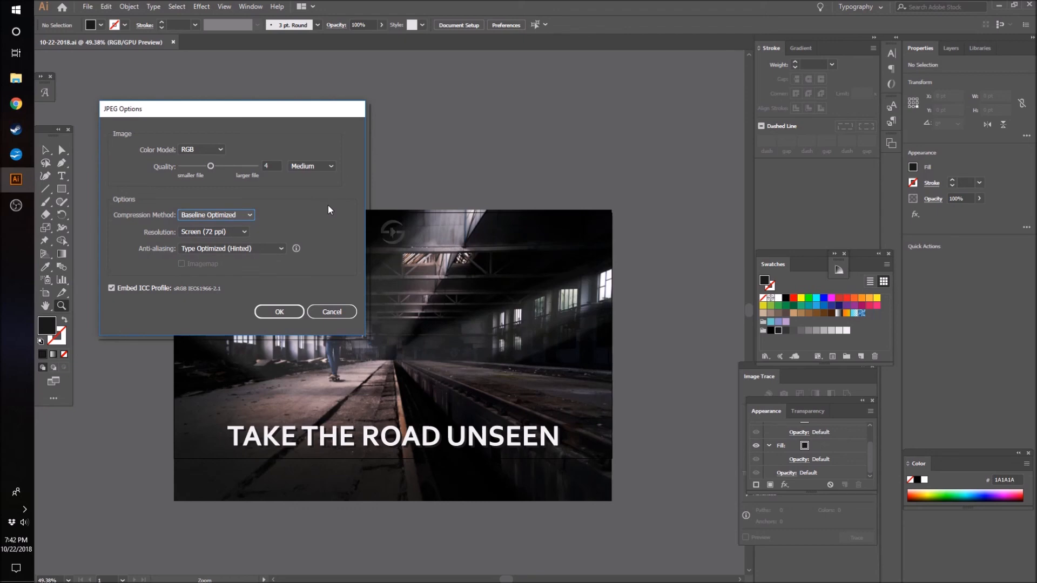
- Set the JPEG quality to 8, the compression to Baseline (Standard) and the resolution to Medium (150 ppi)
drag(210, 167, 240, 166)
click(235, 215)
click(235, 229)
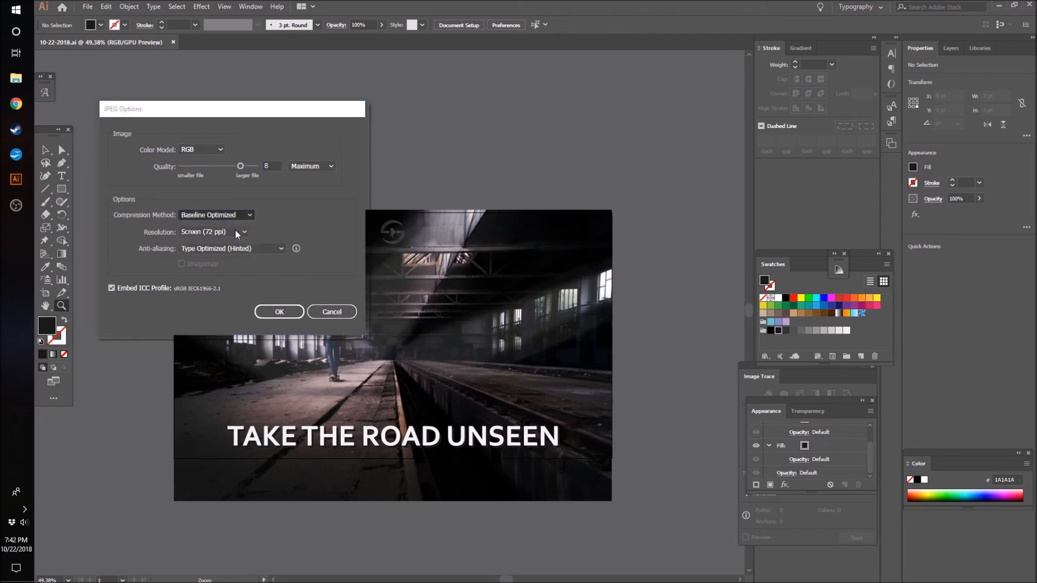
click(234, 229)
click(228, 258)
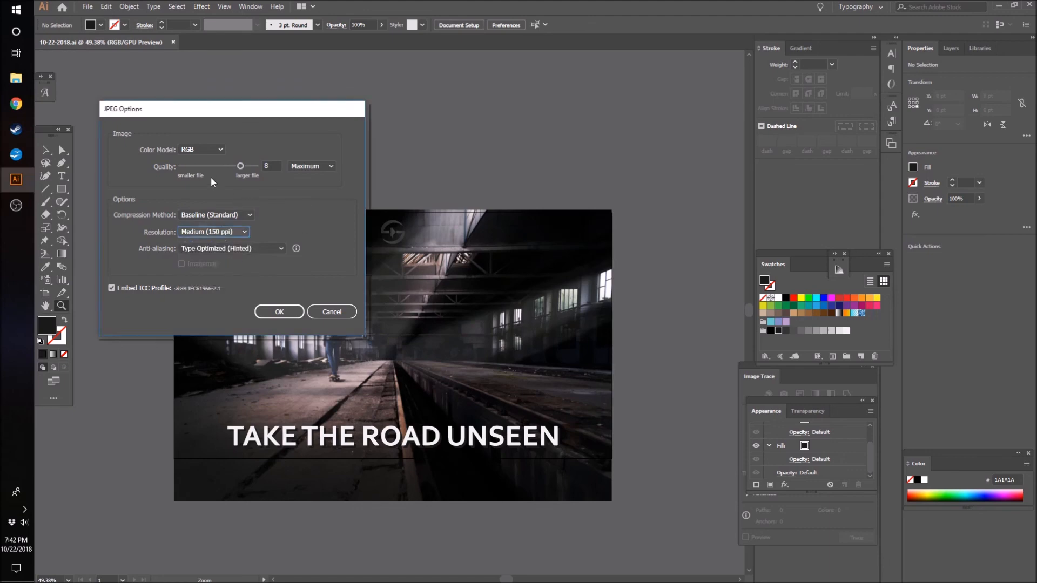
- Keep the RGB color model and complete the JPEG export
click(199, 149)
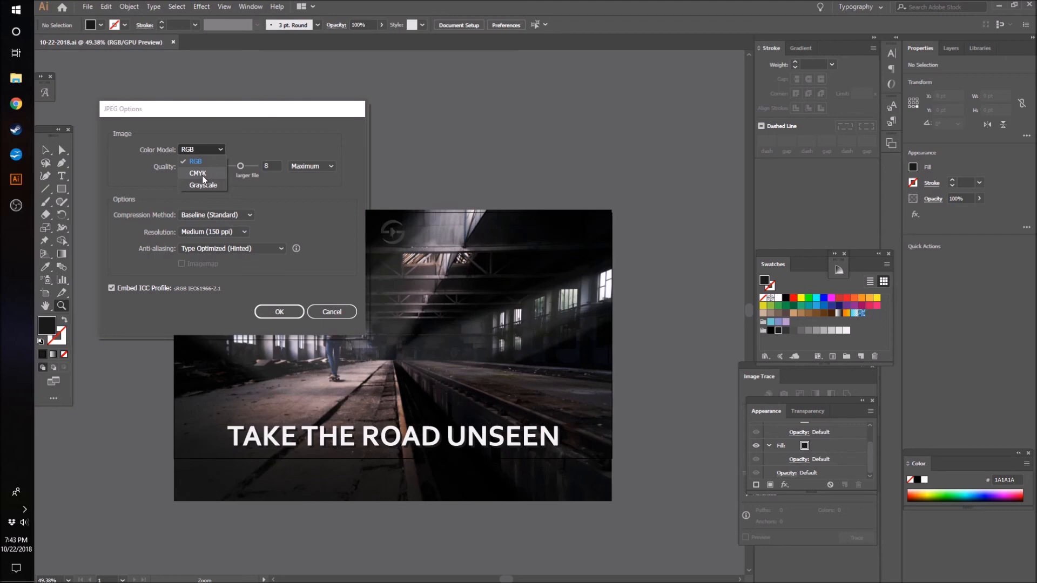
click(196, 165)
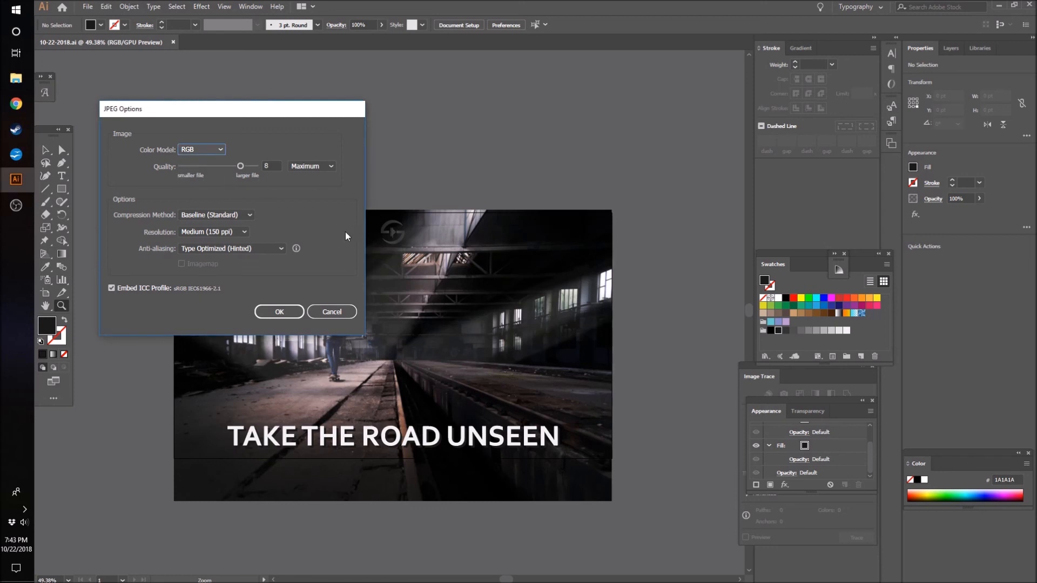
click(274, 314)
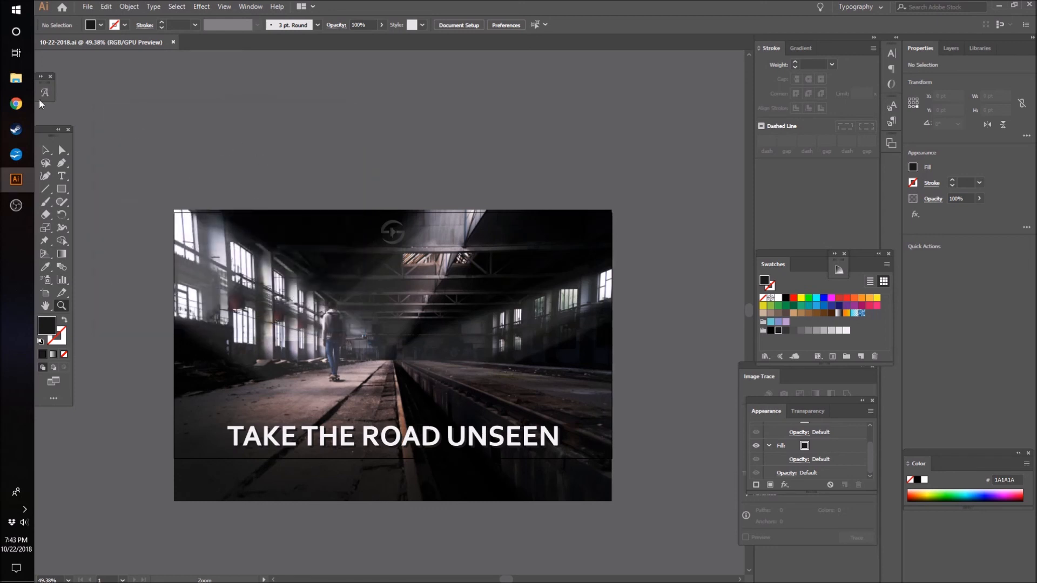
click(15, 78)
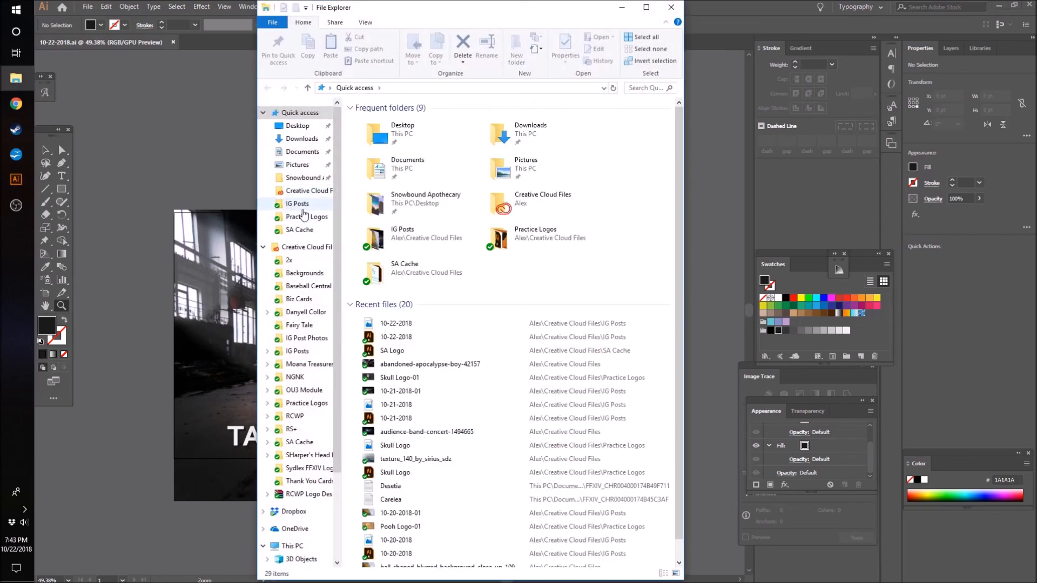
click(295, 204)
drag(675, 176, 682, 521)
double_click(569, 365)
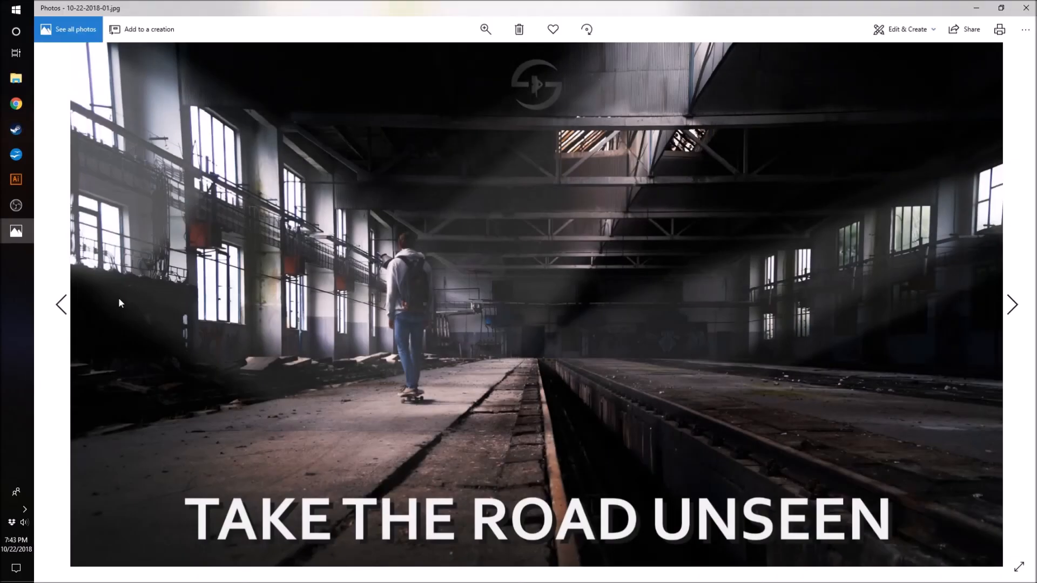
click(1012, 305)
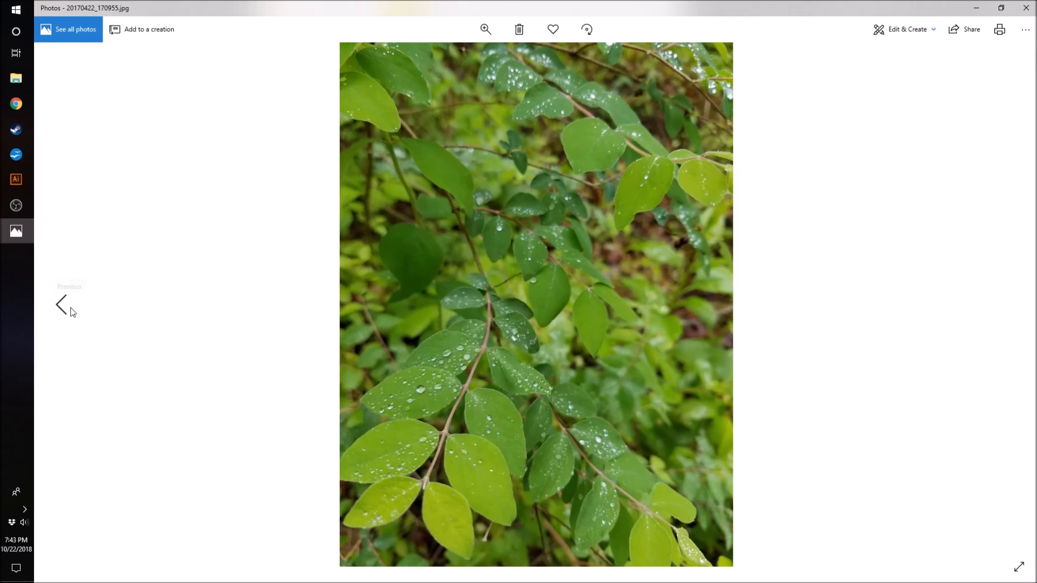
click(65, 304)
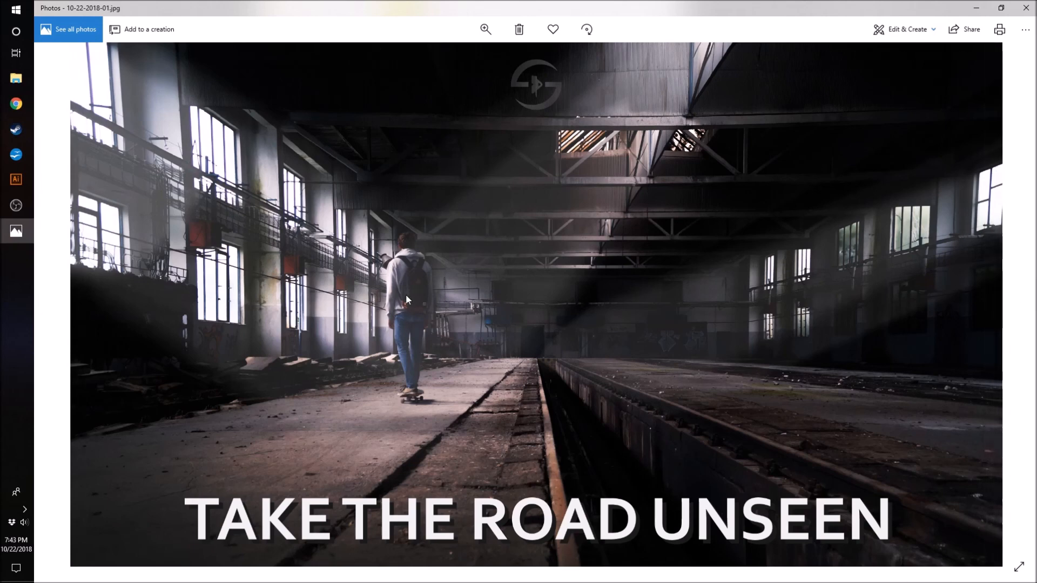
click(1026, 7)
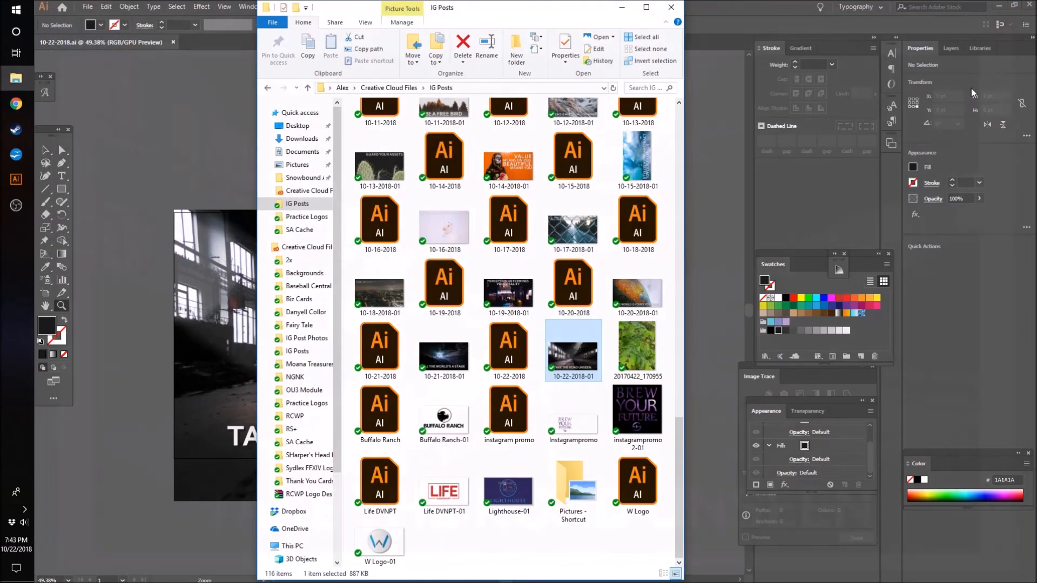
click(16, 78)
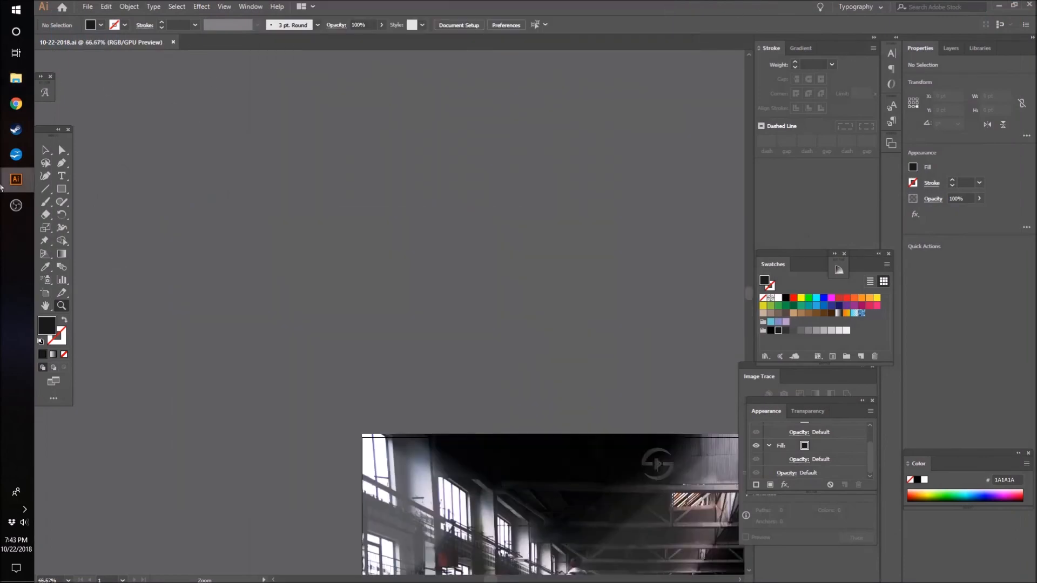
drag(523, 344, 380, 363)
scroll(493, 567, down, 4)
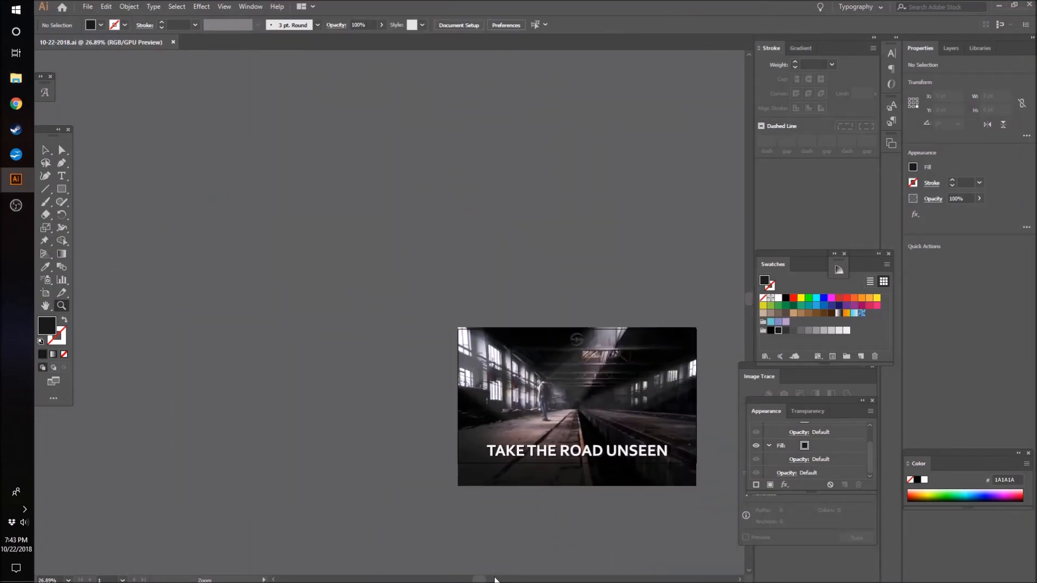
drag(480, 580, 513, 580)
drag(291, 444, 432, 431)
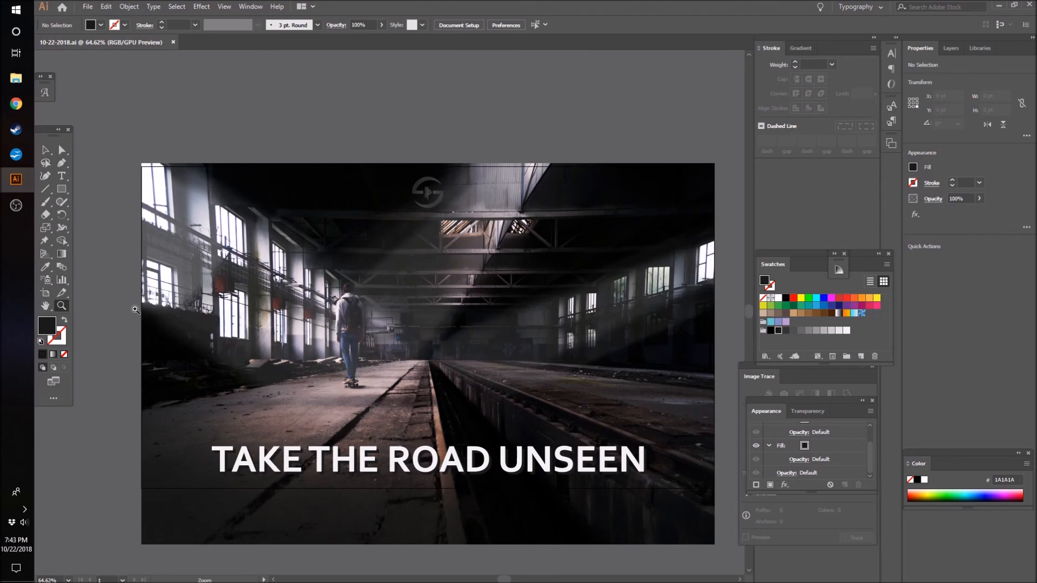
mouse_move(22, 213)
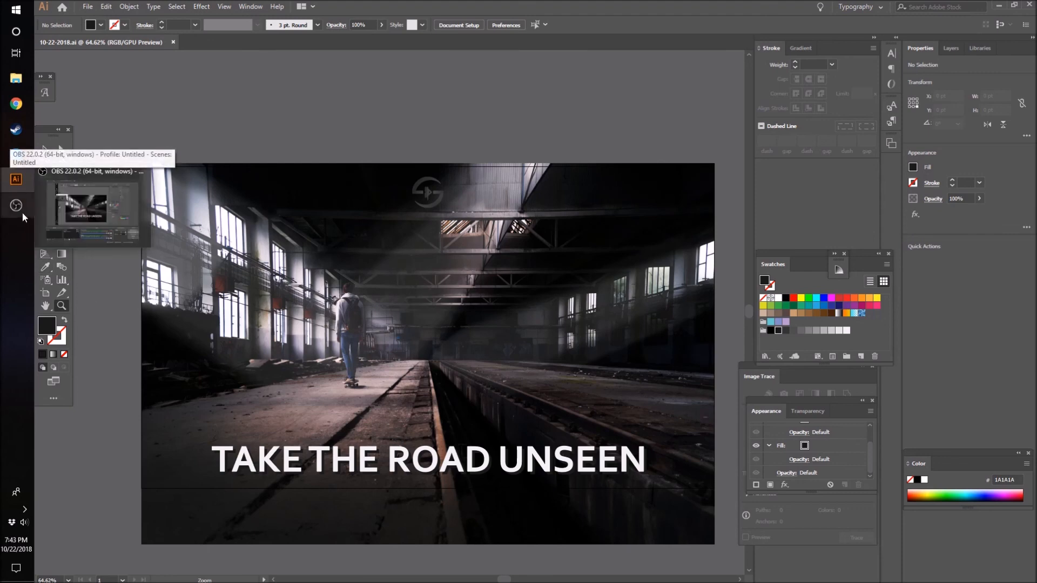